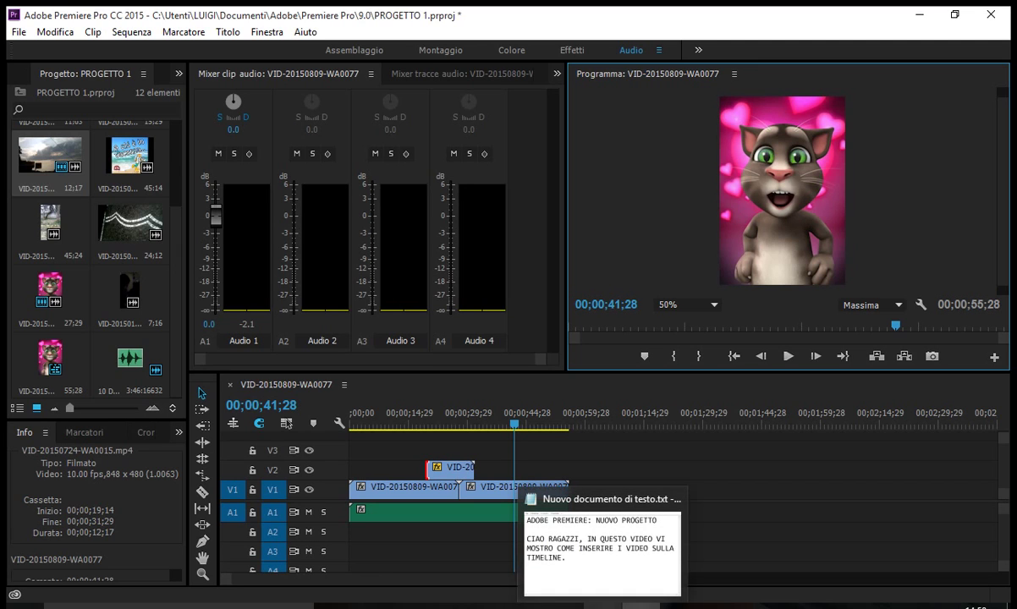
Restore the 'ADOBE PREMIERE: NUOVO PROGETTO' notes briefly, then minimize them to reveal Premiere.
{"action": "left_click", "coordinate": [603, 607]}
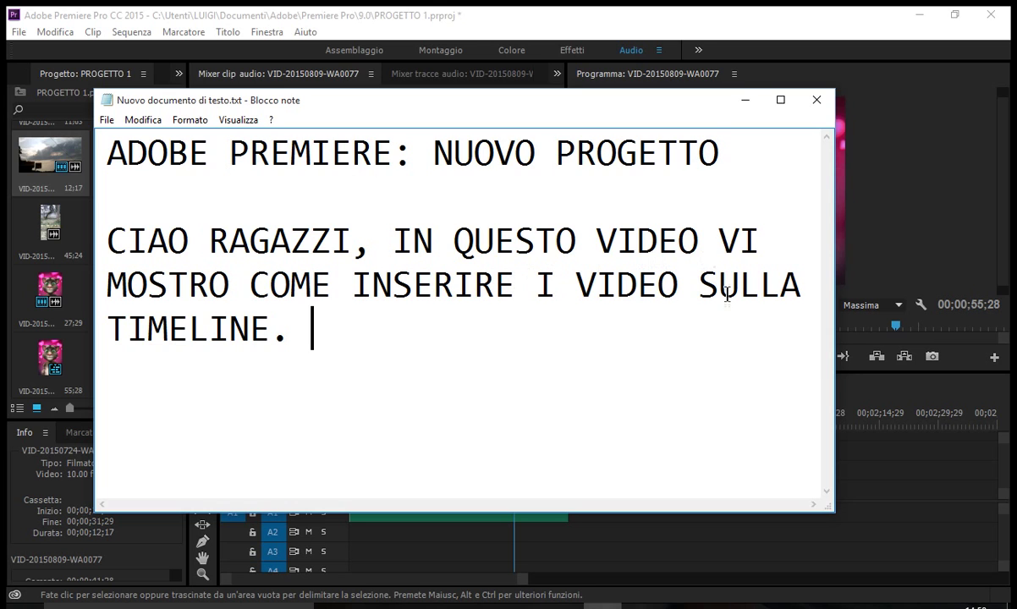
{"action": "left_click", "coordinate": [745, 103]}
Start a new project from the File menu, saving the current project first.
{"action": "left_click", "coordinate": [19, 34]}
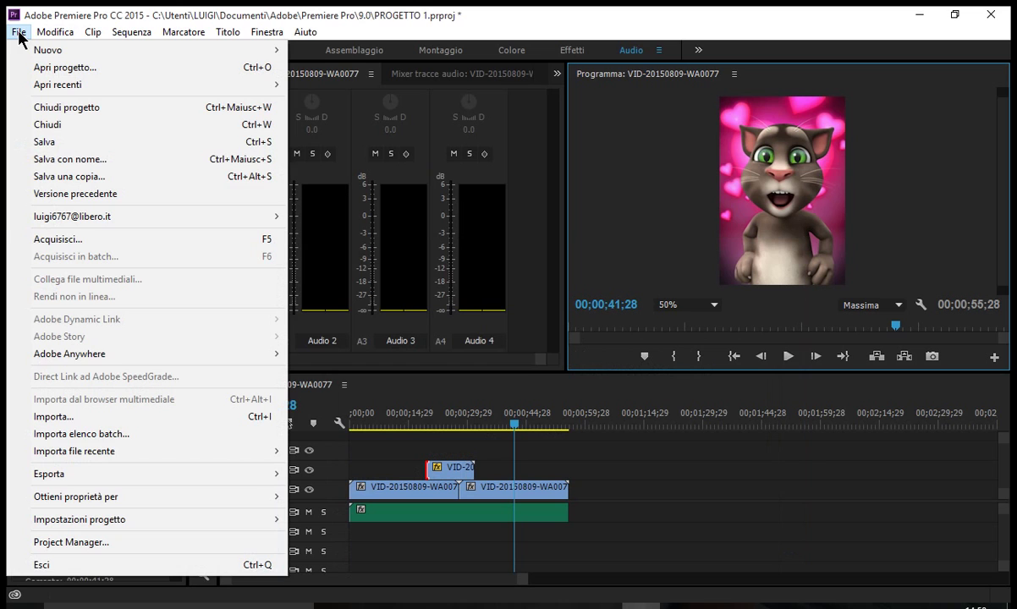
{"action": "mouse_move", "coordinate": [44, 55]}
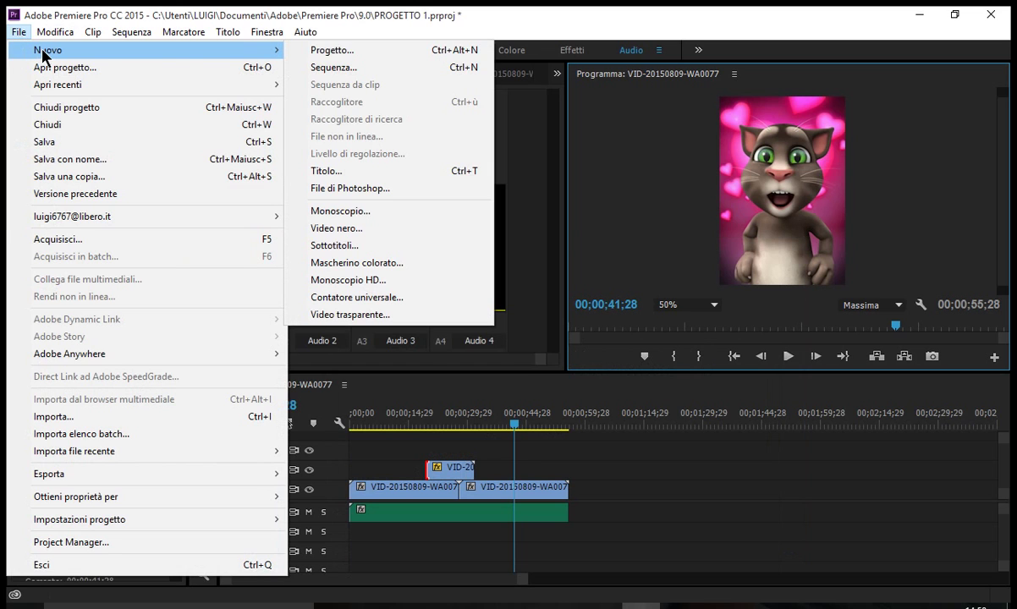
{"action": "left_click", "coordinate": [335, 50]}
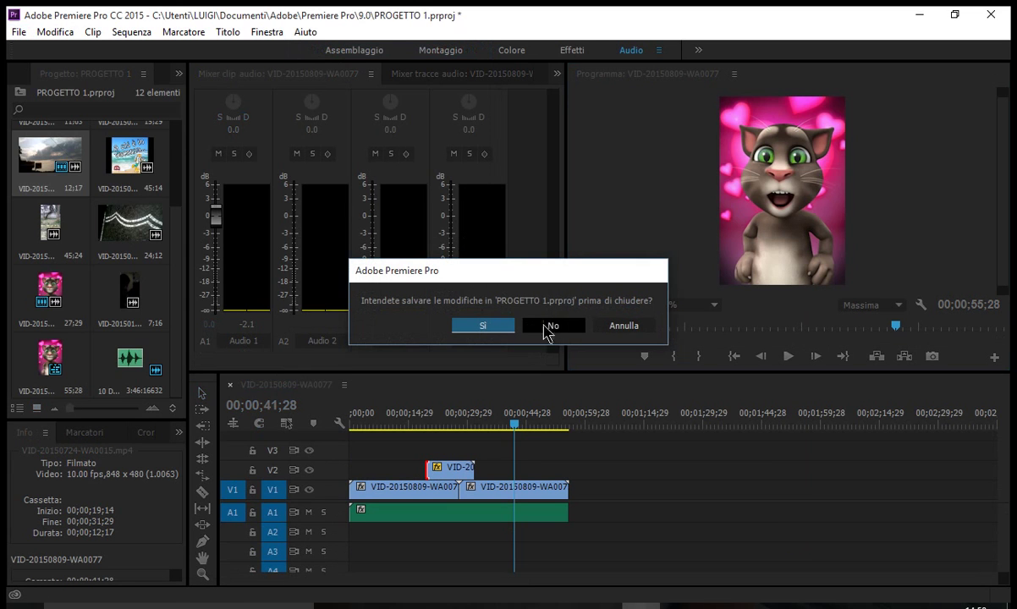
{"action": "left_click", "coordinate": [496, 326]}
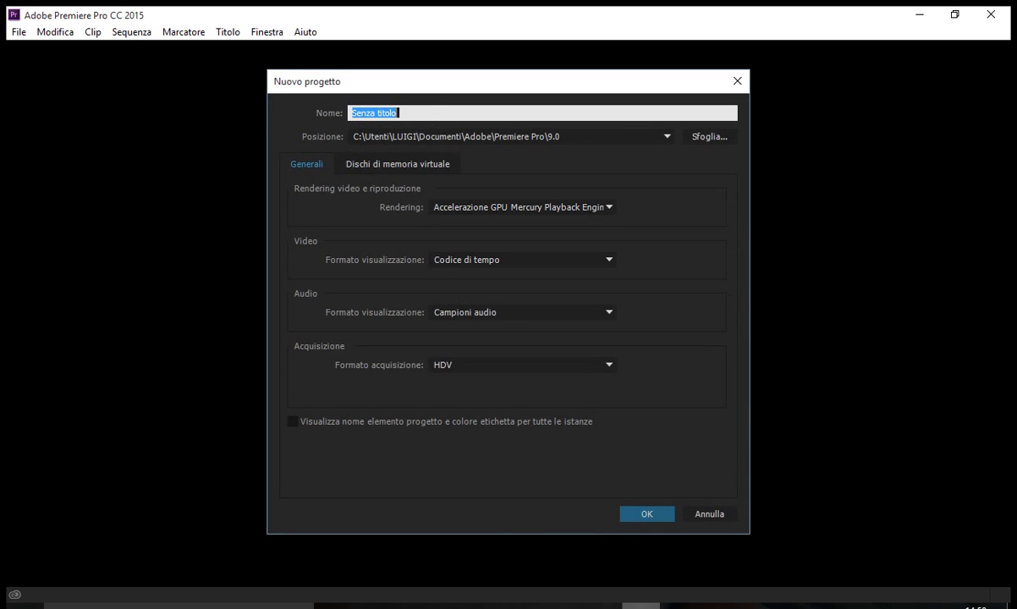
Note 'METTO UN NOME AL MIO PROGETTO', then name the new project PROGETTO 1 and confirm.
{"action": "key", "text": "alt+Tab"}
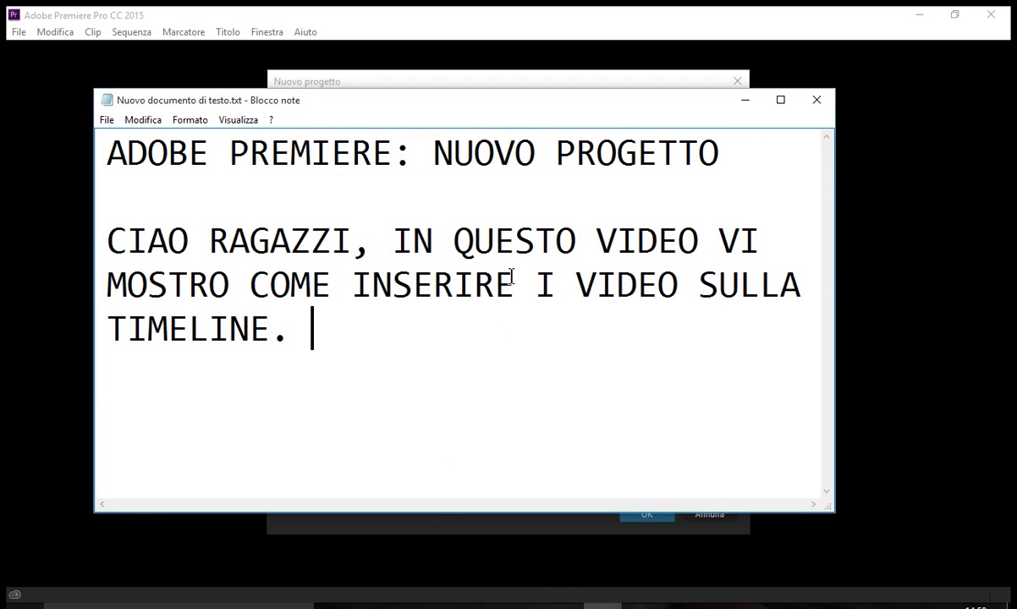
{"action": "key", "text": "Return"}
{"action": "type", "text": "METTO U"}
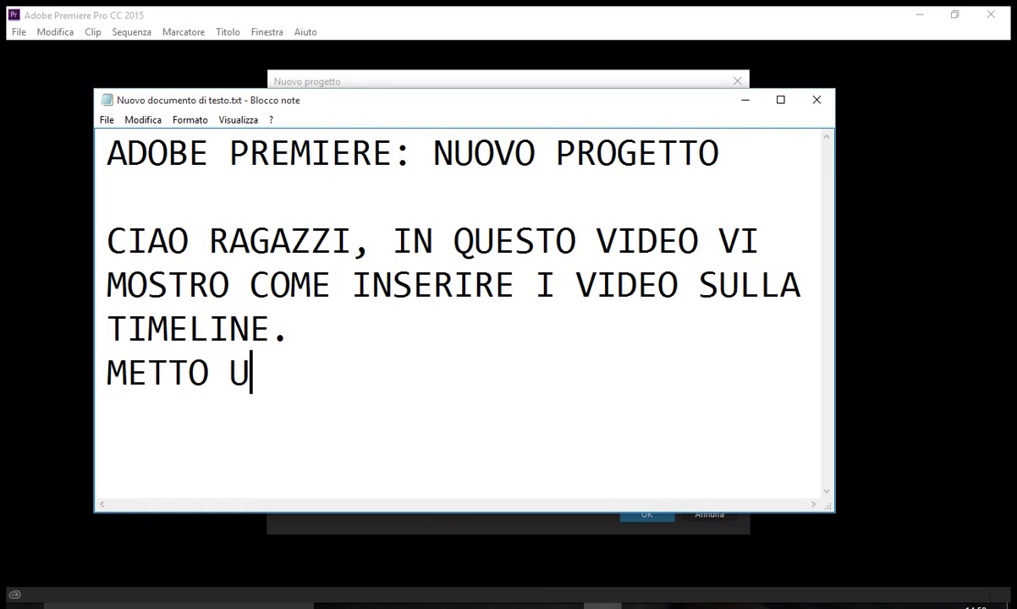
{"action": "type", "text": "N NOME AL MIO"}
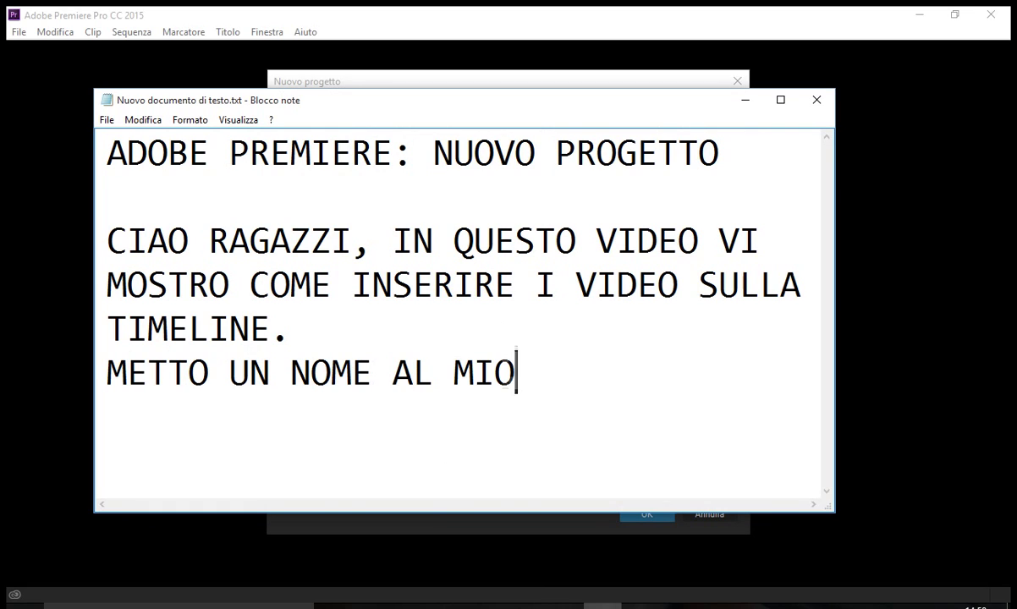
{"action": "type", "text": " PROGETTO"}
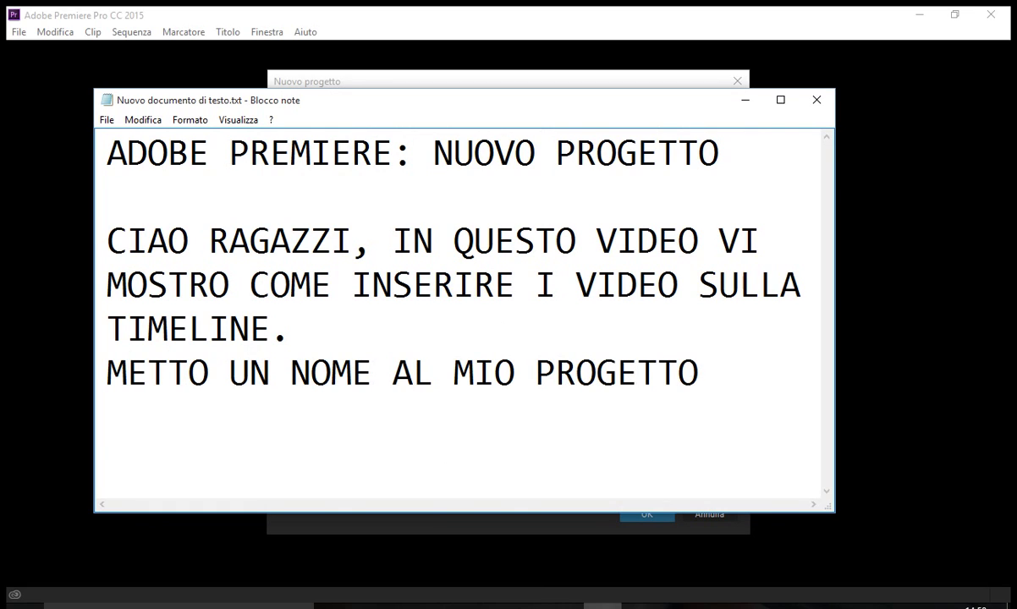
{"action": "key", "text": "alt+Tab"}
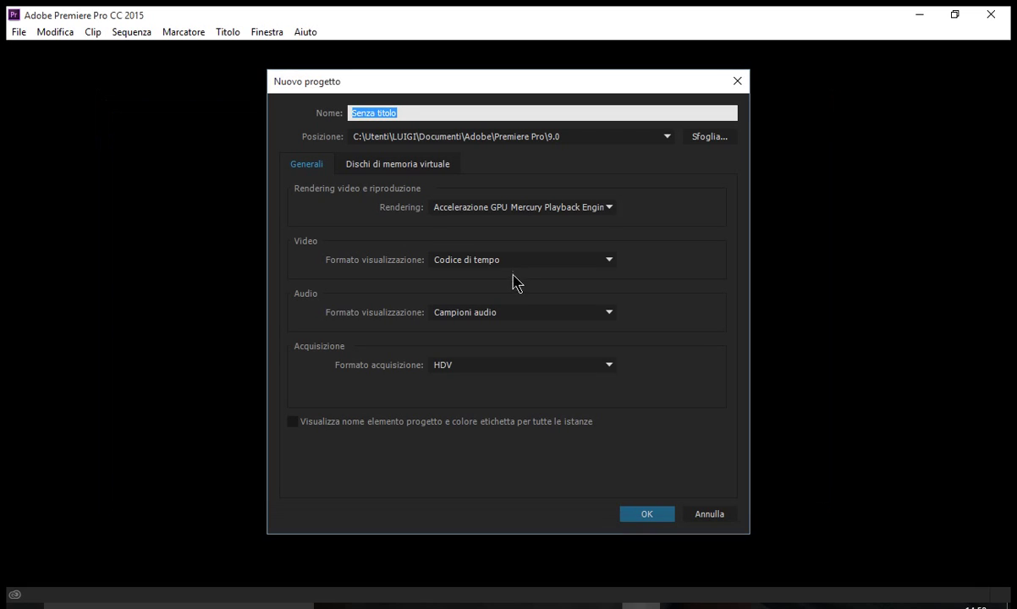
{"action": "type", "text": "PROGETTO 1"}
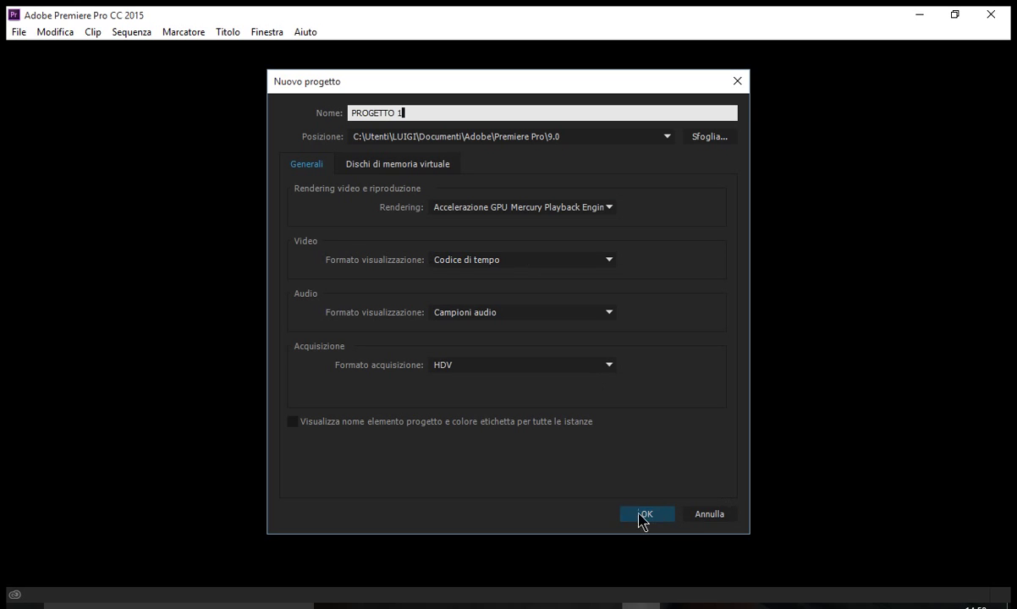
{"action": "left_click", "coordinate": [642, 516]}
Add 'E DO OK' to the notes and confirm overwriting the existing project file.
{"action": "key", "text": "alt+Tab"}
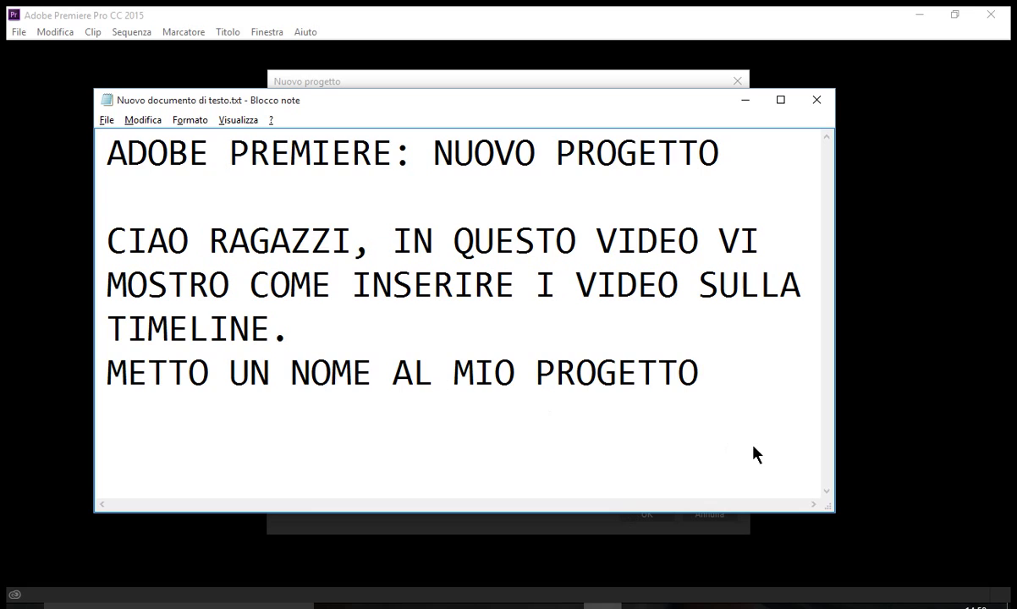
{"action": "key", "text": "Return"}
{"action": "type", "text": "E D"}
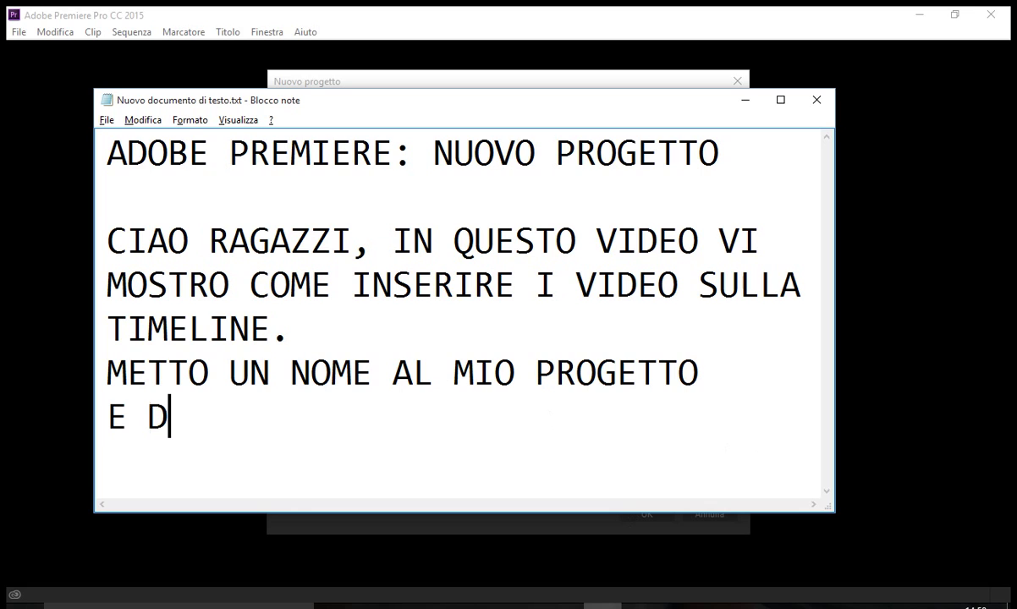
{"action": "type", "text": "O OK"}
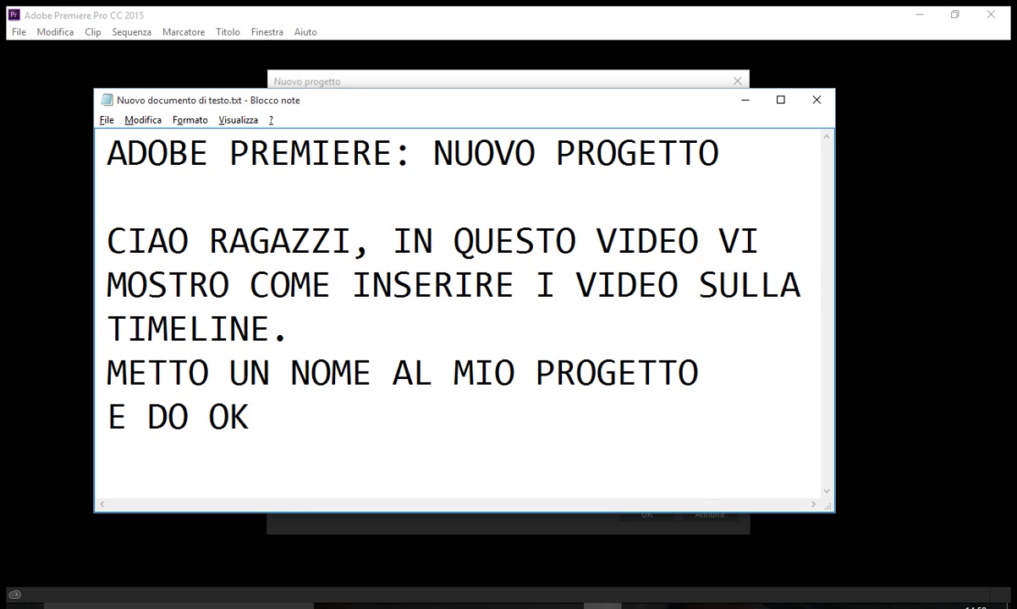
{"action": "key", "text": "alt+Tab"}
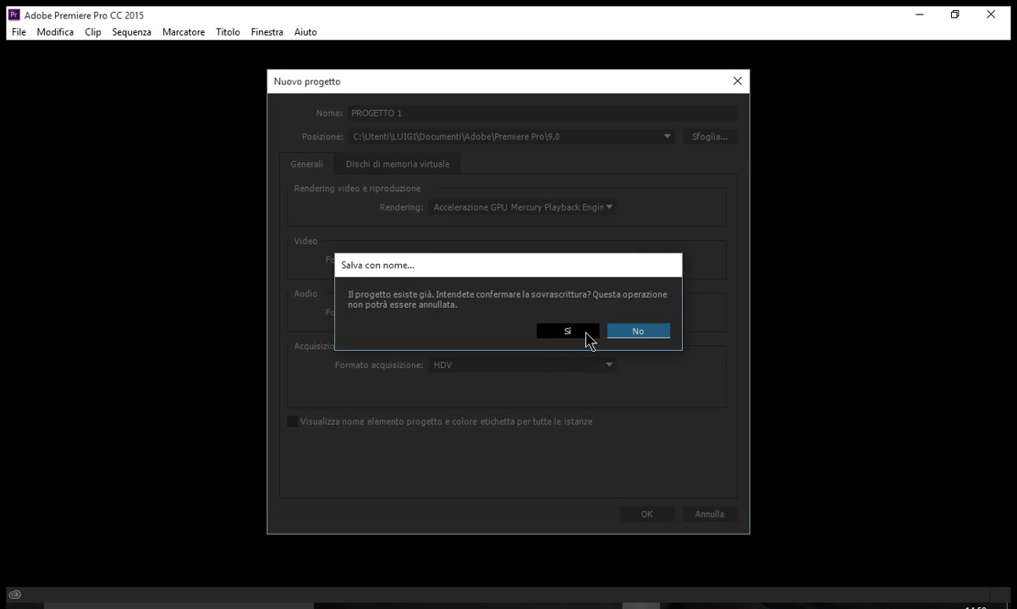
{"action": "left_click", "coordinate": [568, 331]}
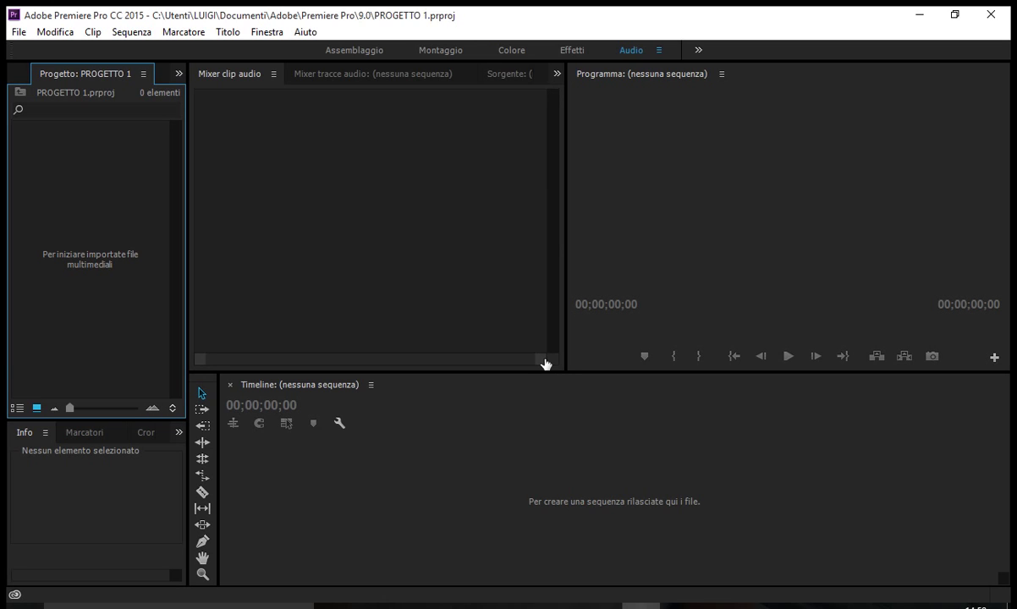
Append the lines 'ECCO L'INTERFACCIA DI PREMIERE.' and 'ORA IMPORTO UN VIDEO.' to the notes.
{"action": "key", "text": "alt+Tab"}
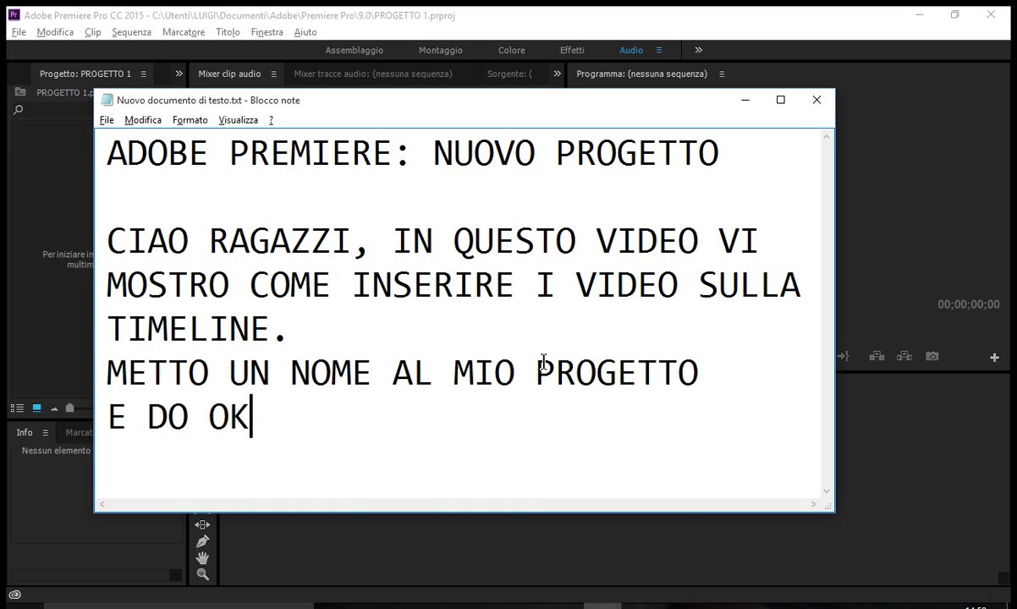
{"action": "type", "text": "."}
{"action": "key", "text": "Return"}
{"action": "type", "text": "ECCO "}
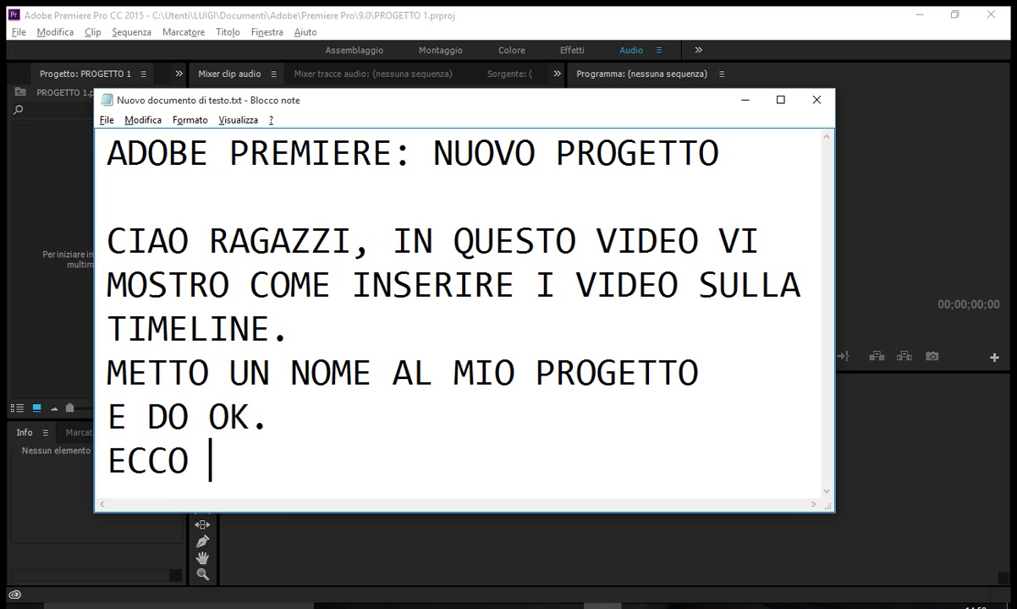
{"action": "type", "text": "L'INTERF"}
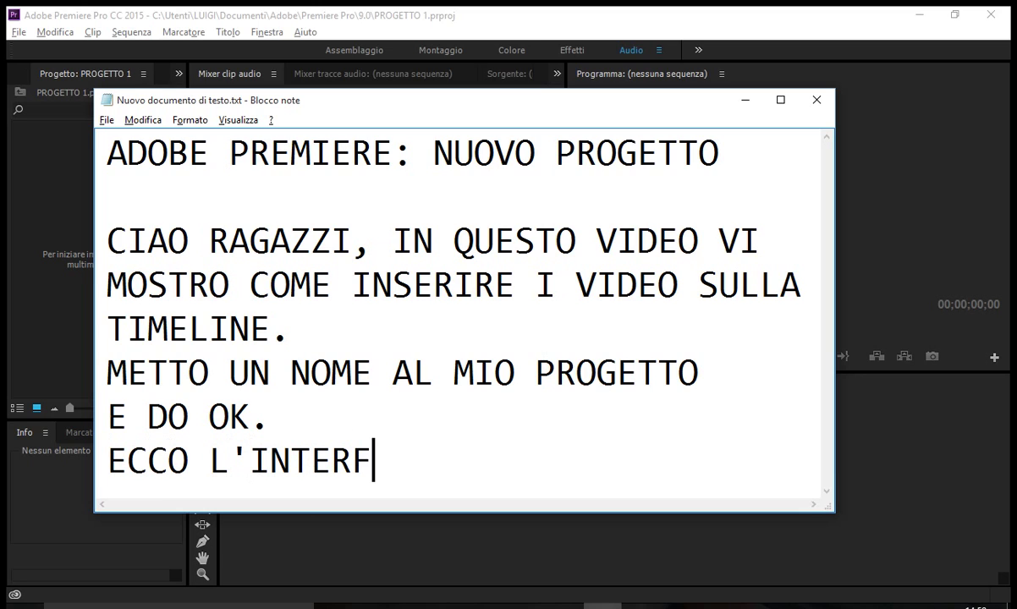
{"action": "type", "text": "ACCIA DI PREM"}
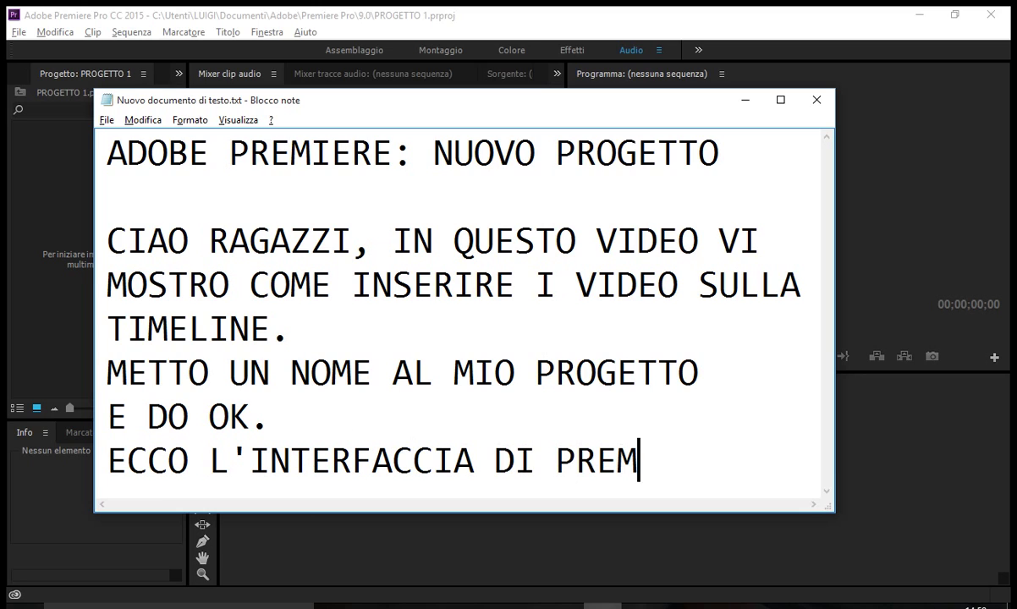
{"action": "type", "text": "IERE"}
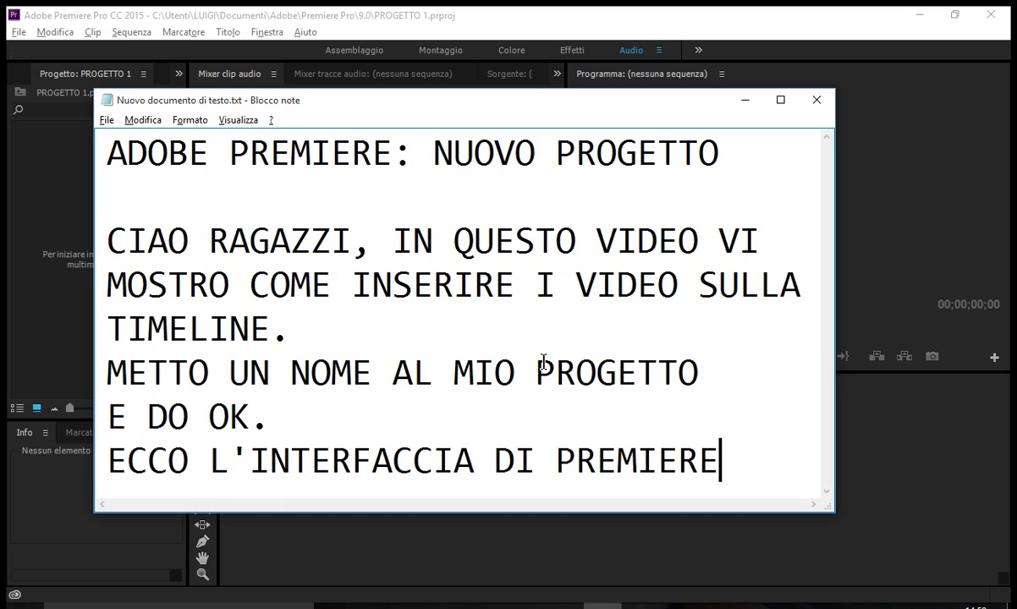
{"action": "type", "text": "."}
{"action": "key", "text": "Return"}
{"action": "type", "text": "ORA "}
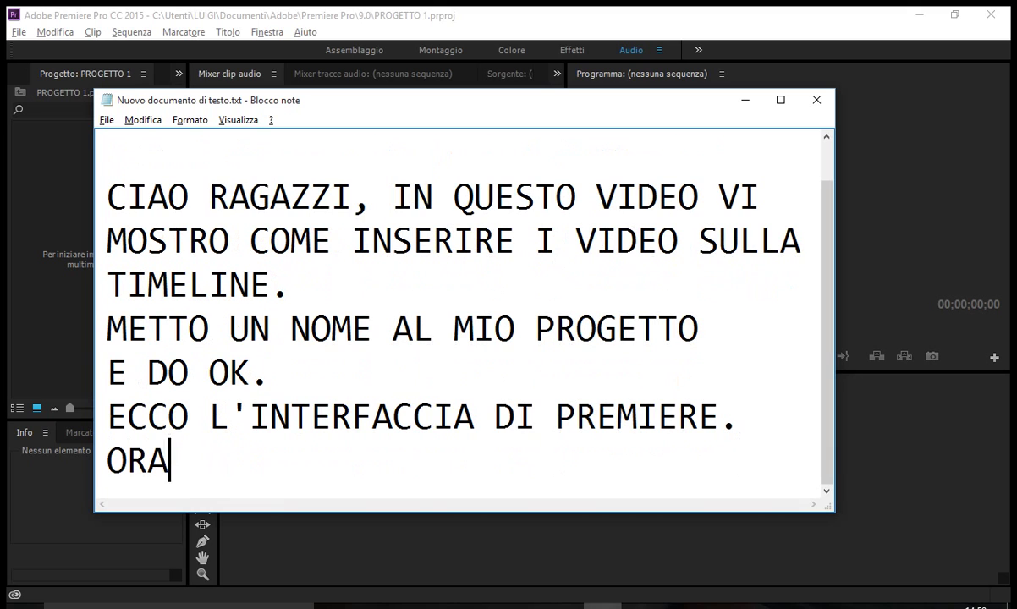
{"action": "type", "text": "IMPOR"}
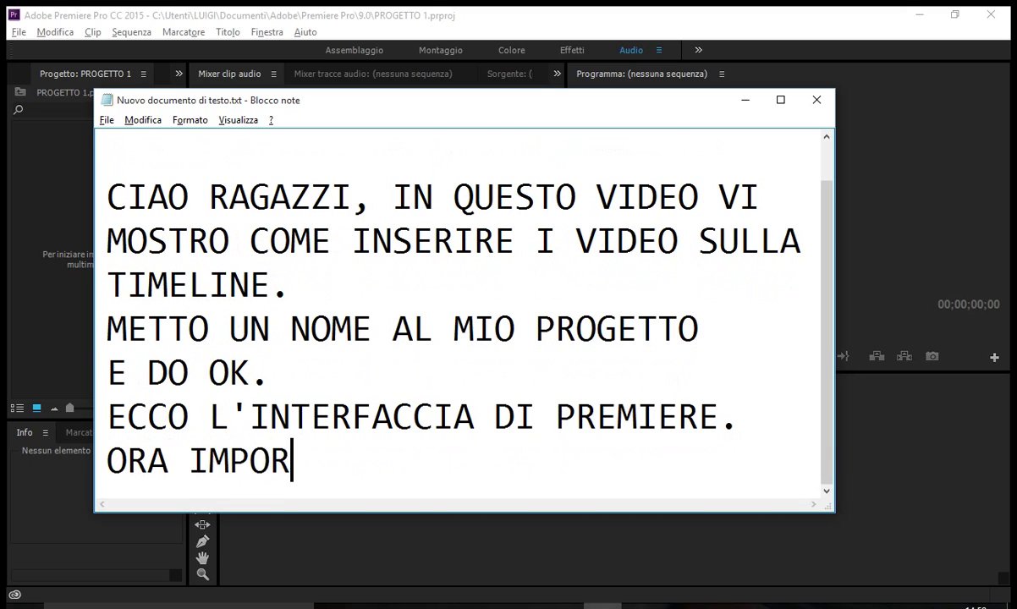
{"action": "type", "text": "TO UN "}
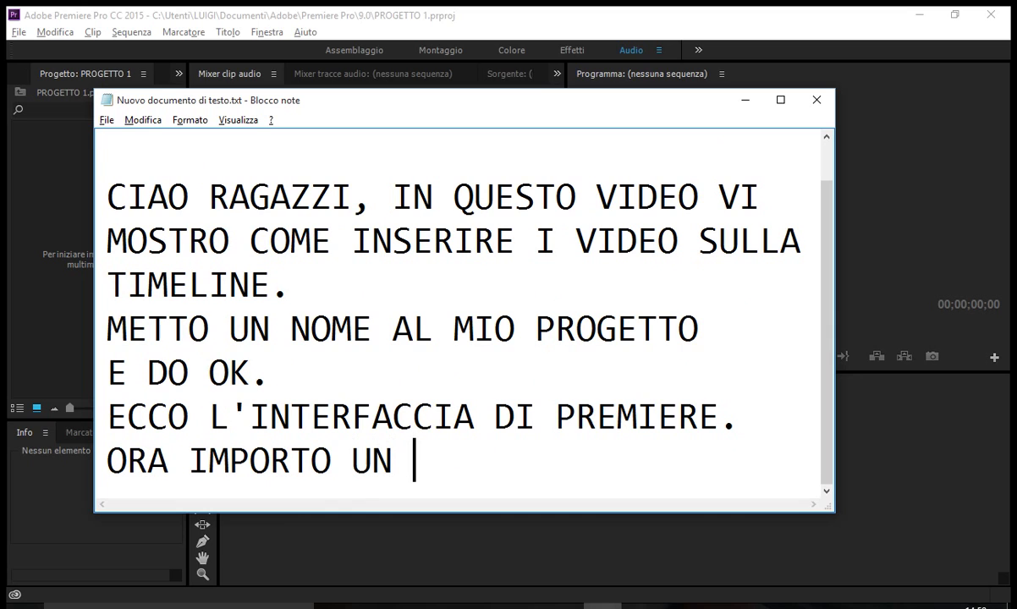
{"action": "type", "text": "VIDEO."}
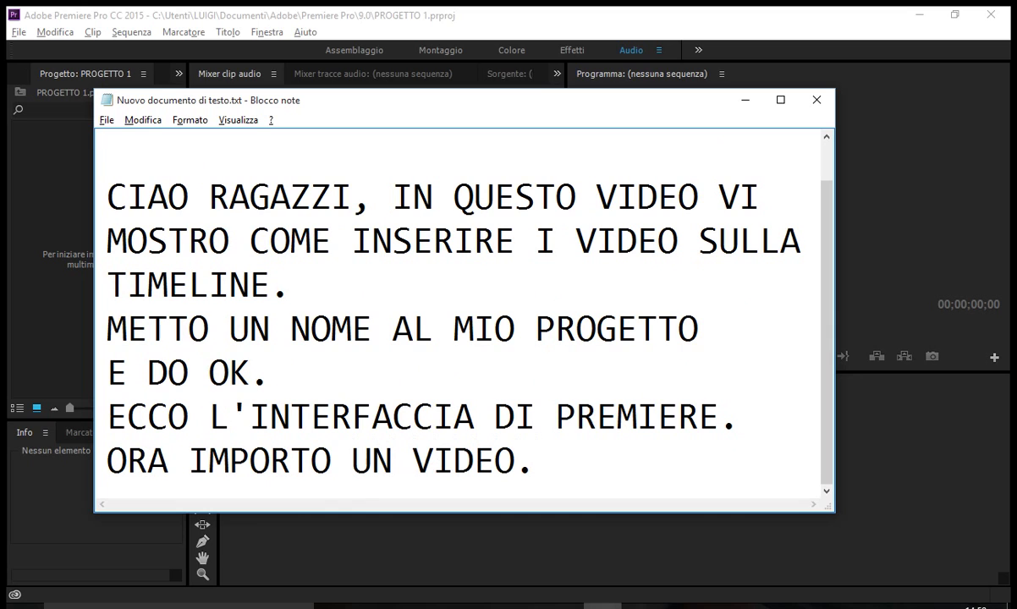
{"action": "key", "text": "alt+Tab"}
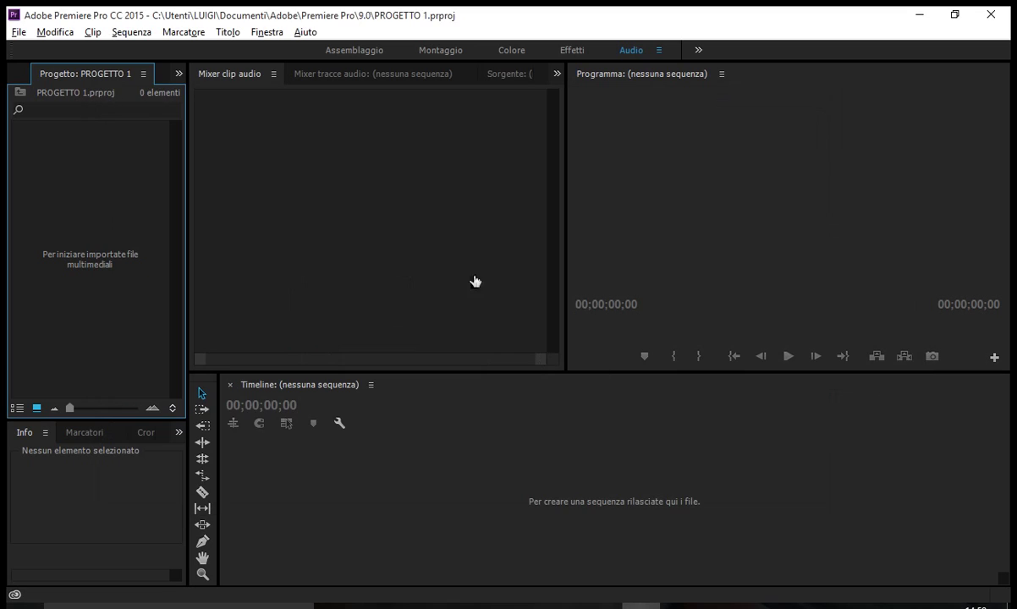
Open File > Import and note 'FACCIO FILE, IMPORTA E CERCO DOVE STA IL VIDEO CHE VOGLIO IMPORTARE.'.
{"action": "left_click", "coordinate": [19, 33]}
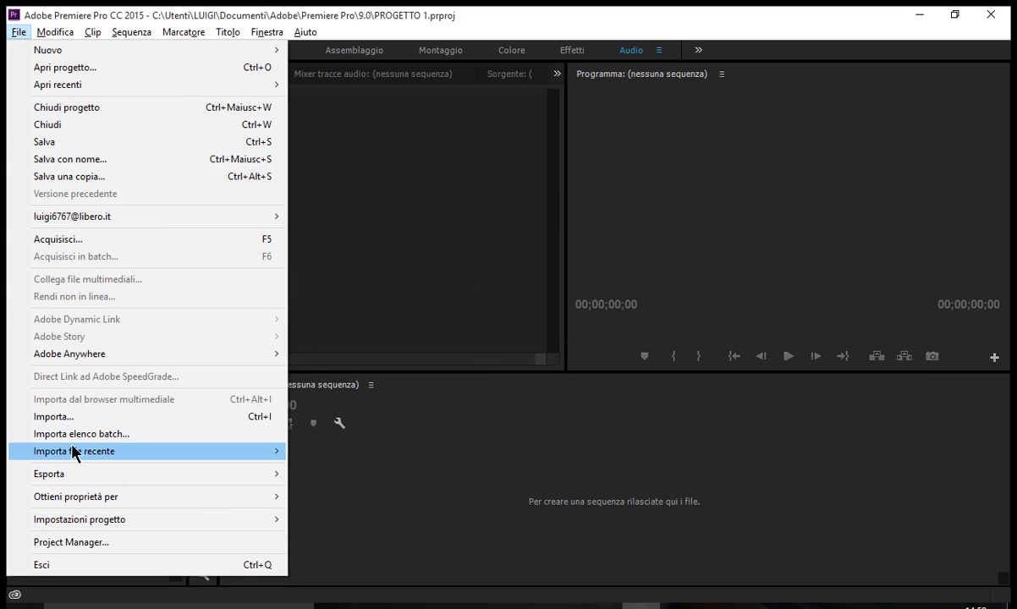
{"action": "left_click", "coordinate": [68, 417]}
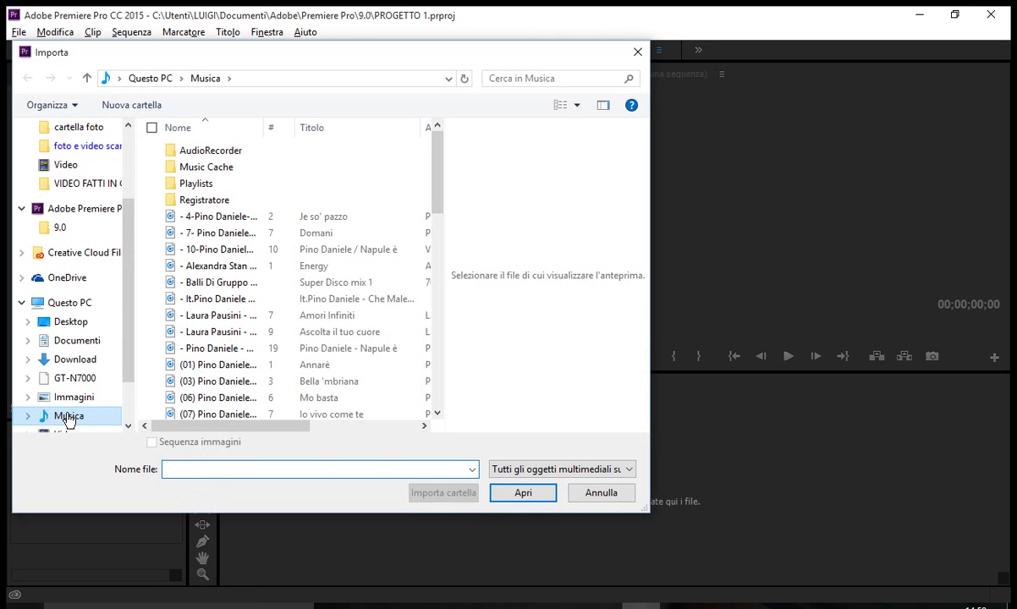
{"action": "key", "text": "alt+Tab"}
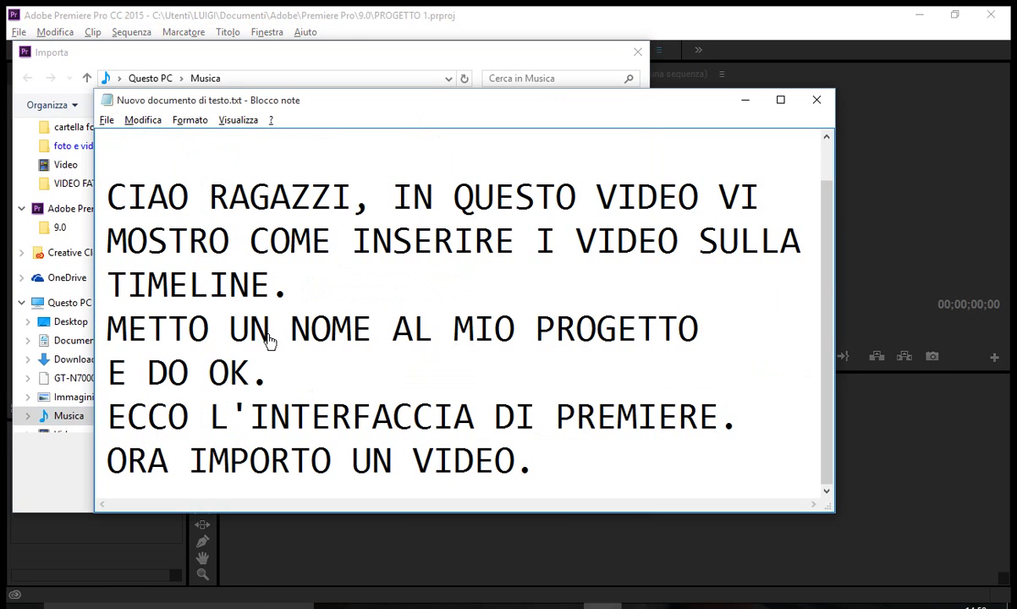
{"action": "key", "text": "Return"}
{"action": "type", "text": "FACC"}
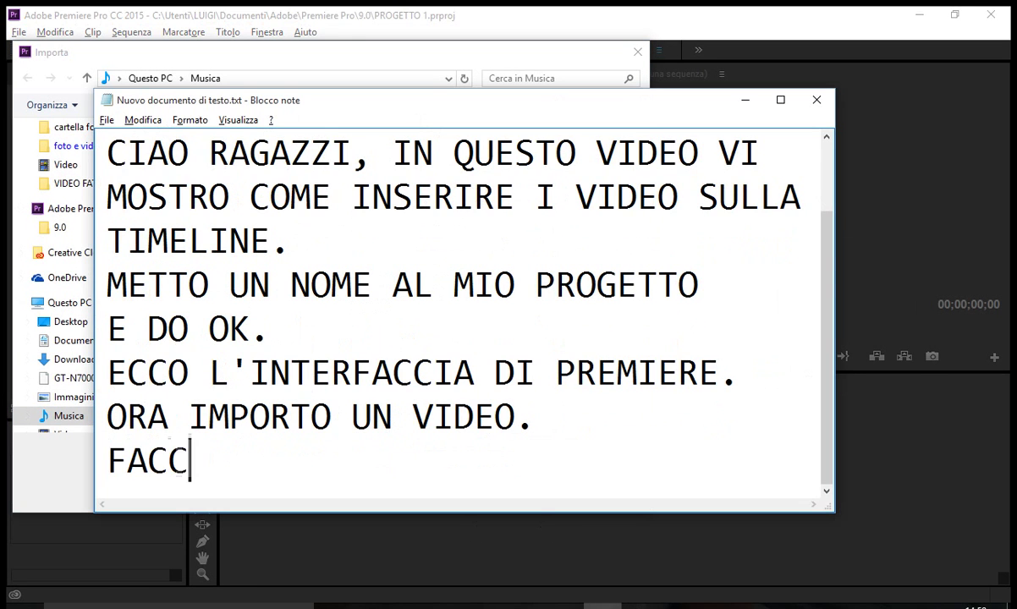
{"action": "type", "text": "IO FILE, IM"}
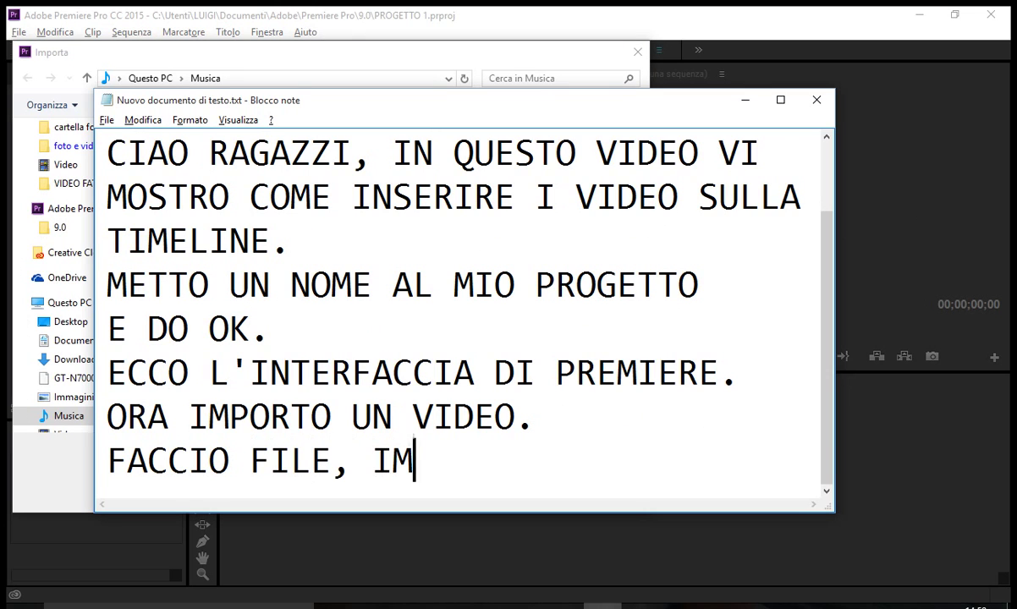
{"action": "type", "text": "PORTA E CERCO"}
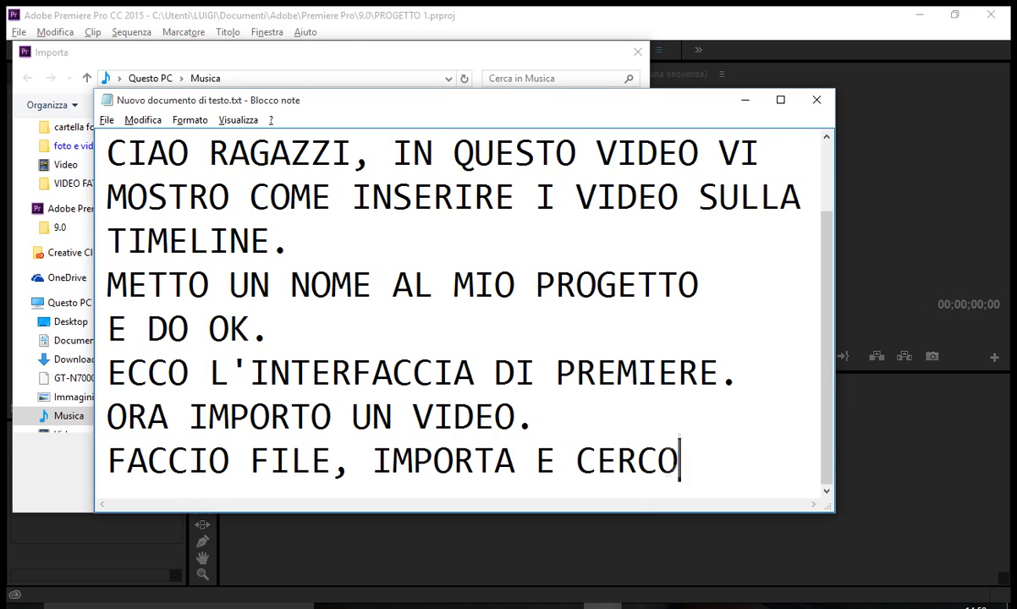
{"action": "type", "text": " DOVE STA IL"}
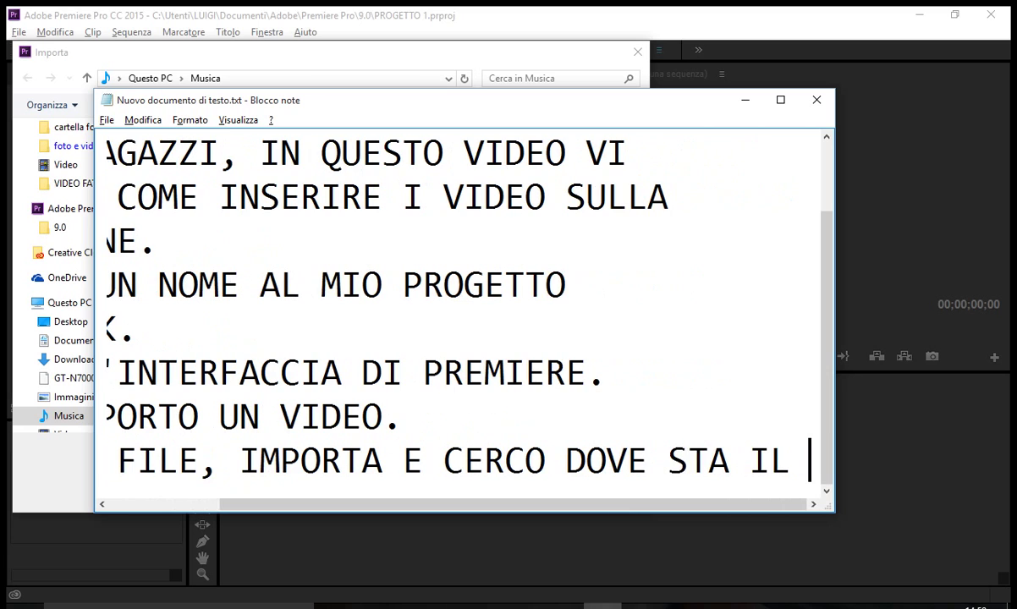
{"action": "key", "text": "Return"}
{"action": "type", "text": "VIDEO CHE VO"}
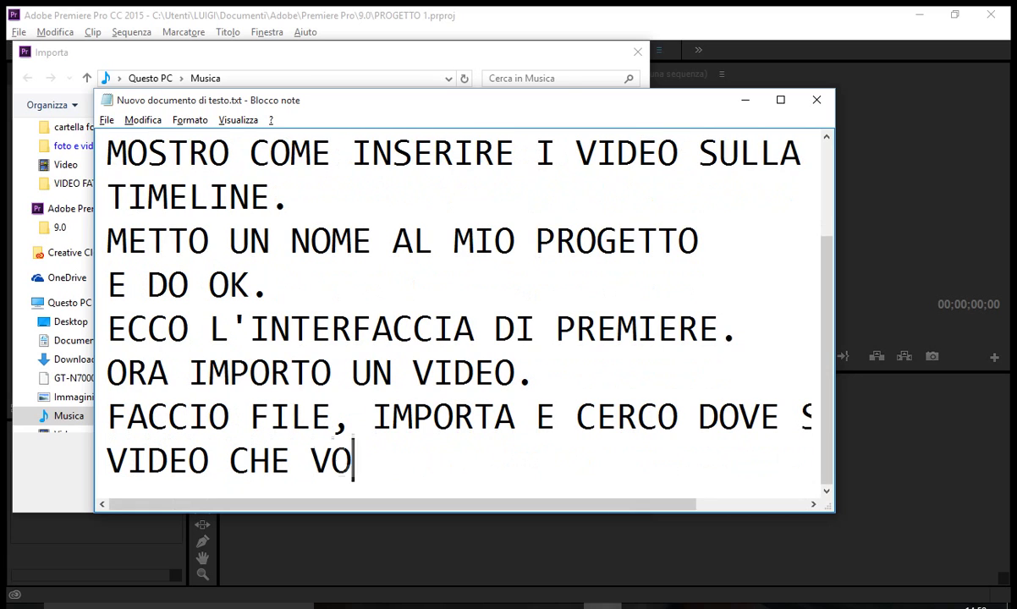
{"action": "type", "text": "GLIO IMPO"}
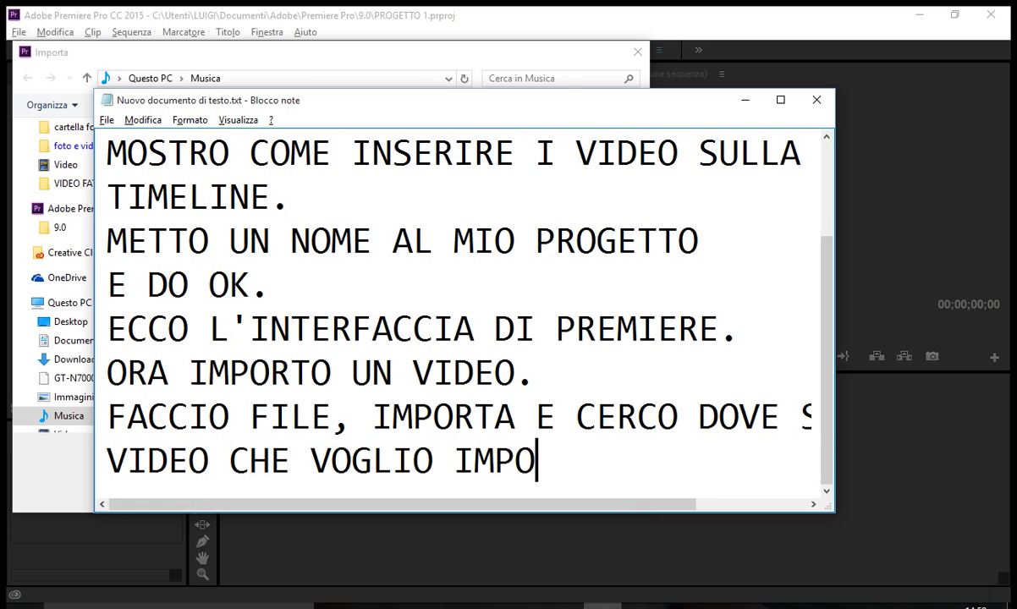
{"action": "type", "text": "RTARE."}
{"action": "key", "text": "Return"}
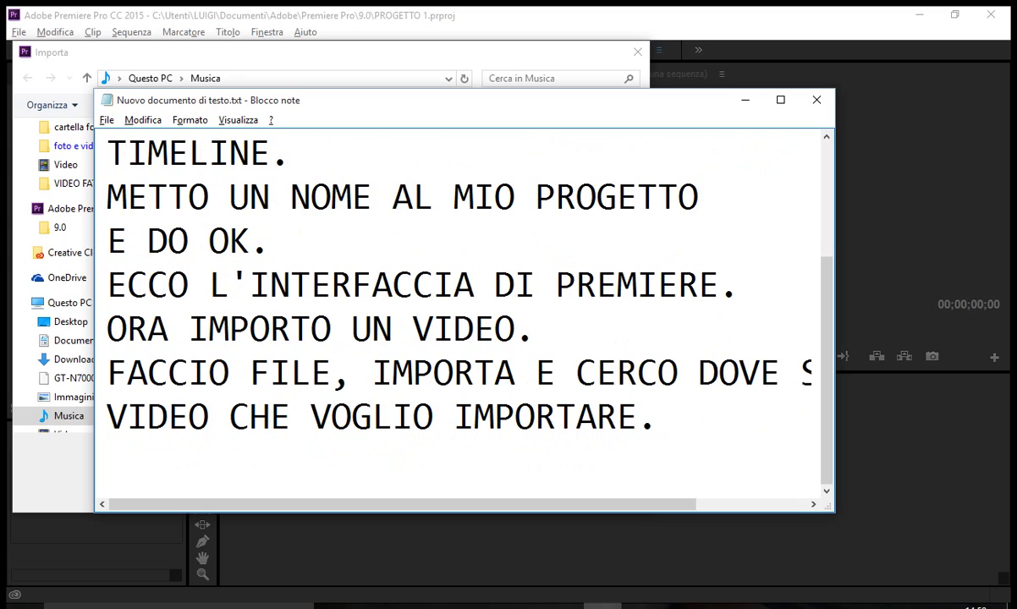
{"action": "key", "text": "alt+Tab"}
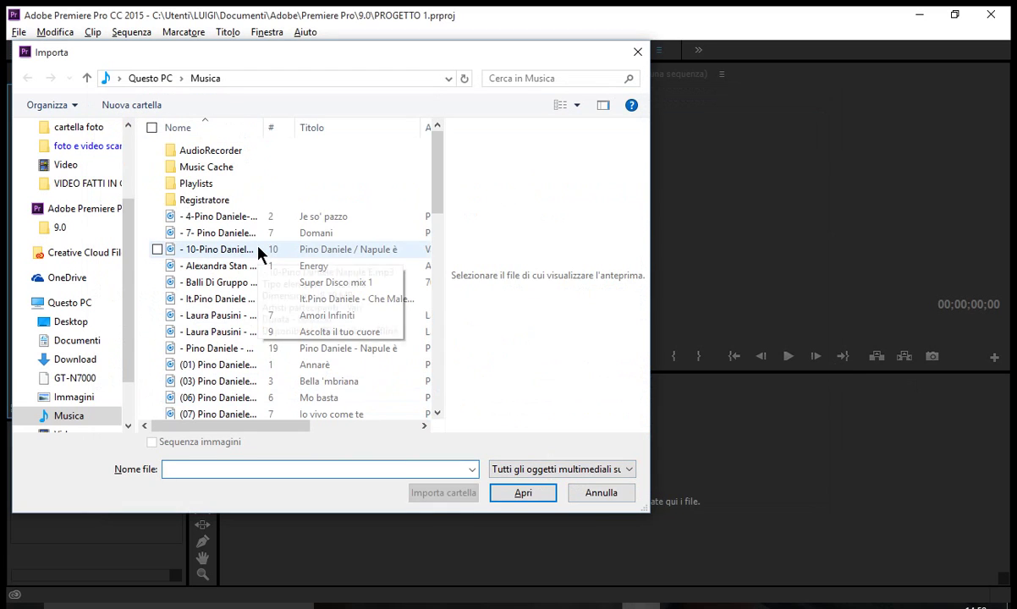
Import VID-20150809-WA0077.mp4 from the Desktop folder 'cartella video per fare i video su premiere'.
{"action": "left_click", "coordinate": [68, 322]}
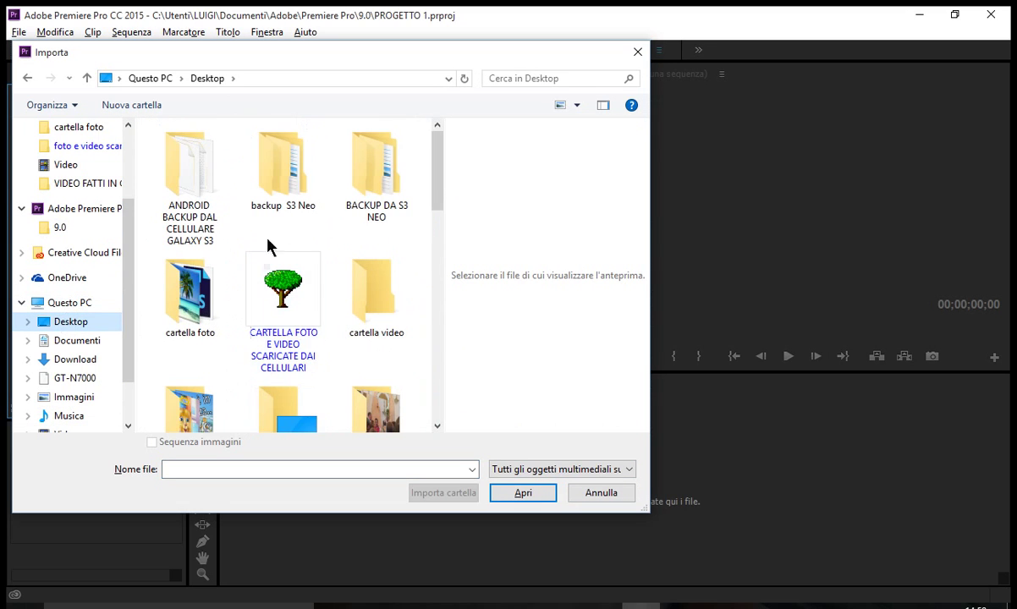
{"action": "scroll", "coordinate": [339, 365], "scroll_direction": "down", "scroll_amount": 3}
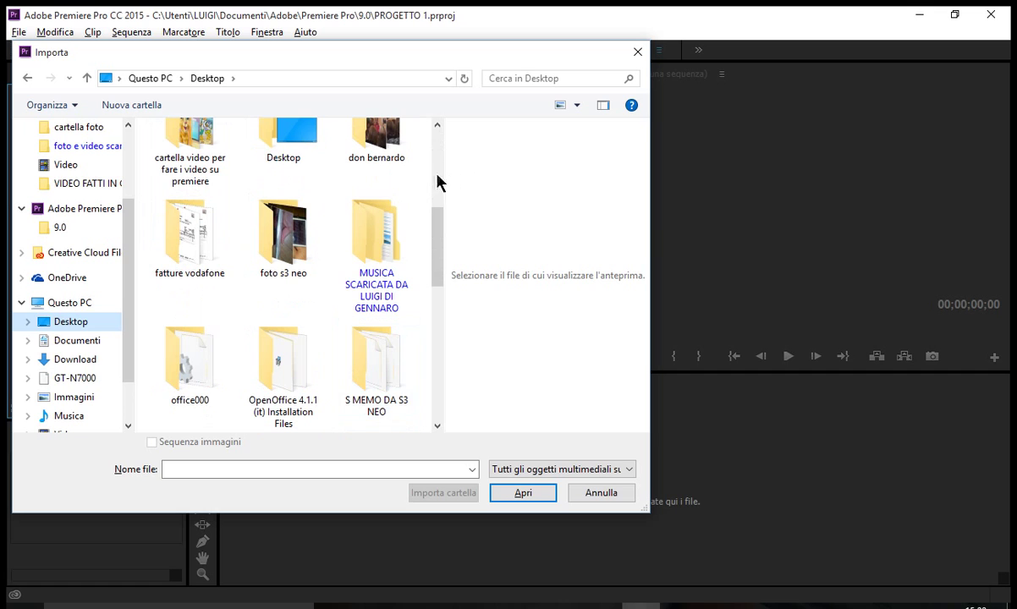
{"action": "scroll", "coordinate": [389, 348], "scroll_direction": "down", "scroll_amount": 5}
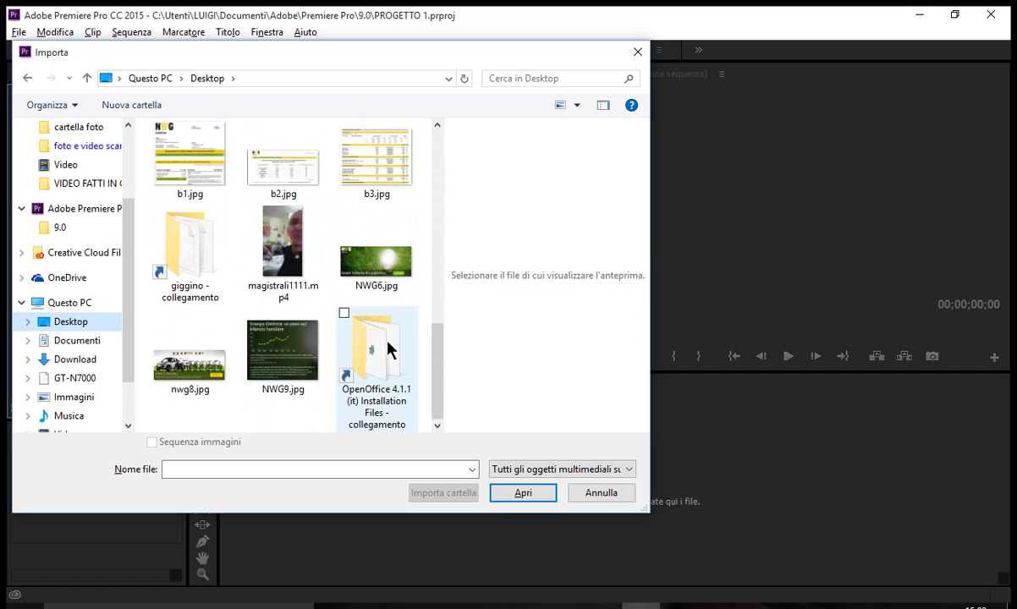
{"action": "scroll", "coordinate": [389, 349], "scroll_direction": "up", "scroll_amount": 10}
{"action": "scroll", "coordinate": [390, 349], "scroll_direction": "up", "scroll_amount": 3}
{"action": "scroll", "coordinate": [389, 347], "scroll_direction": "down", "scroll_amount": 1}
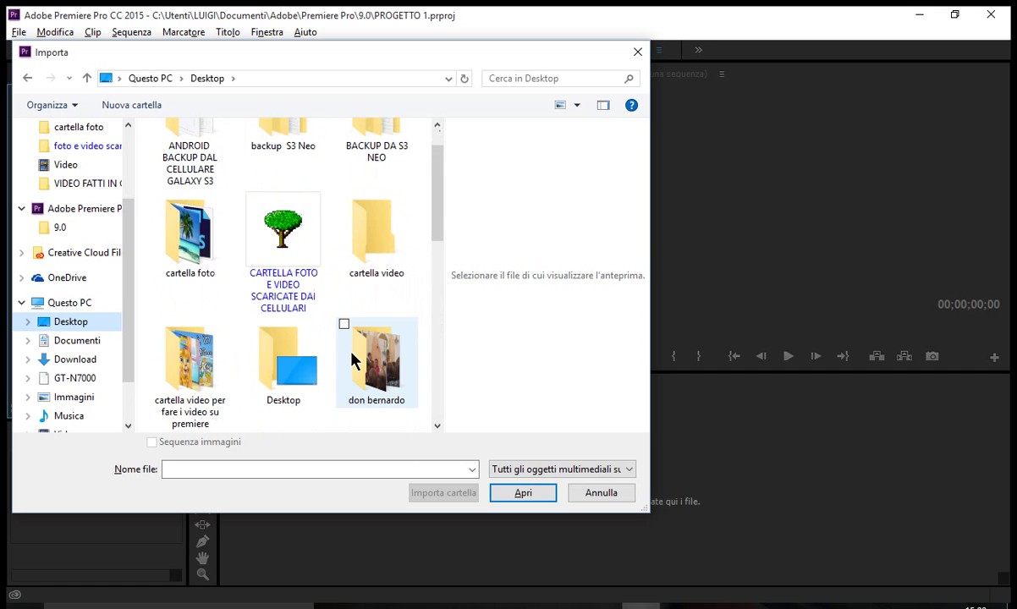
{"action": "left_click", "coordinate": [199, 359]}
{"action": "double_click", "coordinate": [201, 362]}
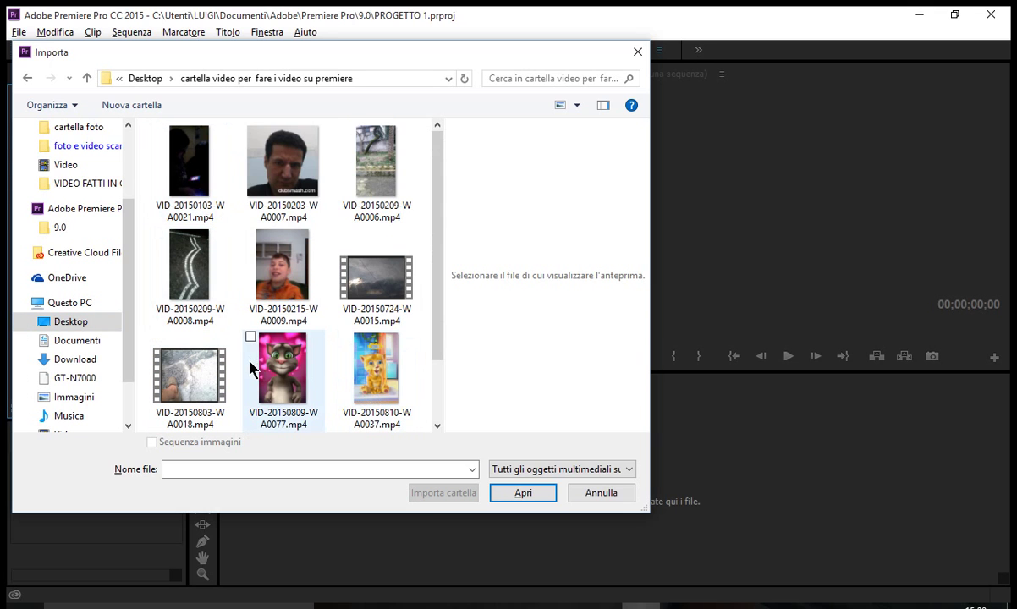
{"action": "left_click", "coordinate": [278, 372]}
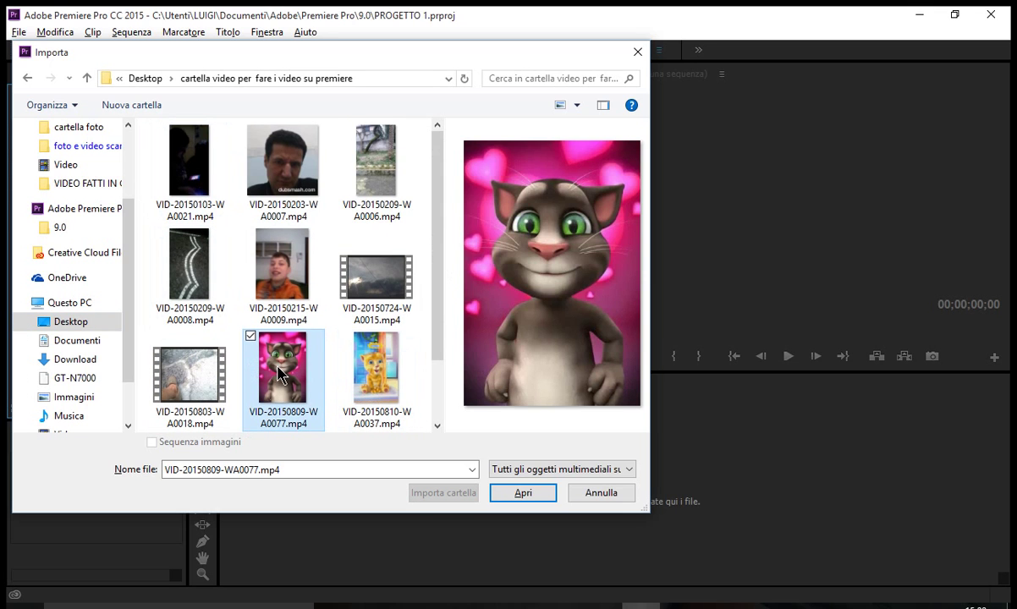
{"action": "left_click", "coordinate": [523, 493]}
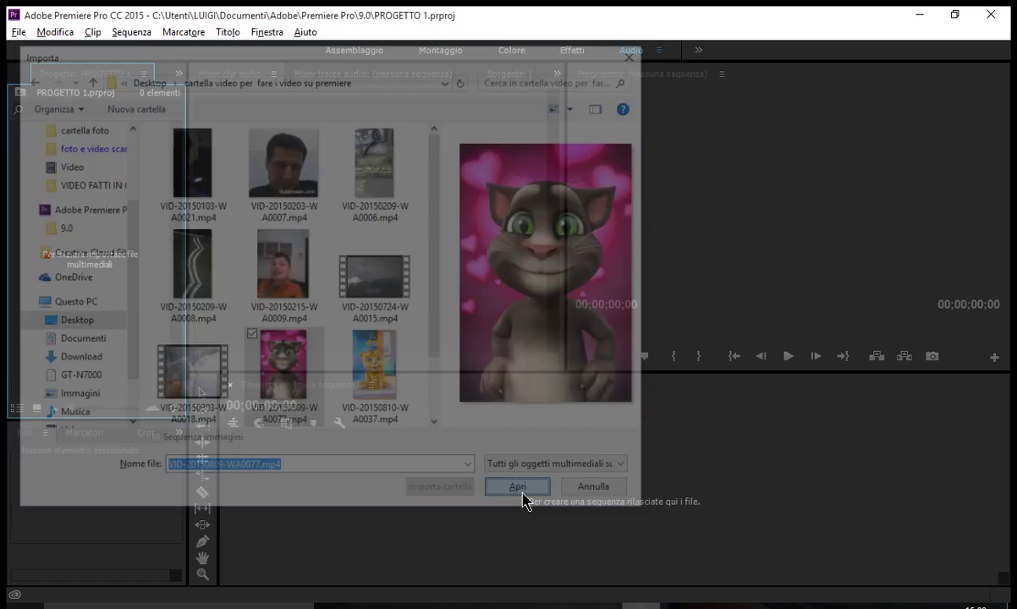
Note 'COME VISTO, HO CERCATO IL FILE SUL DESKTOP, HO CLICCATO SOPRA E COSI HO INSERITO IN PREMIERE.'.
{"action": "key", "text": "alt+Tab"}
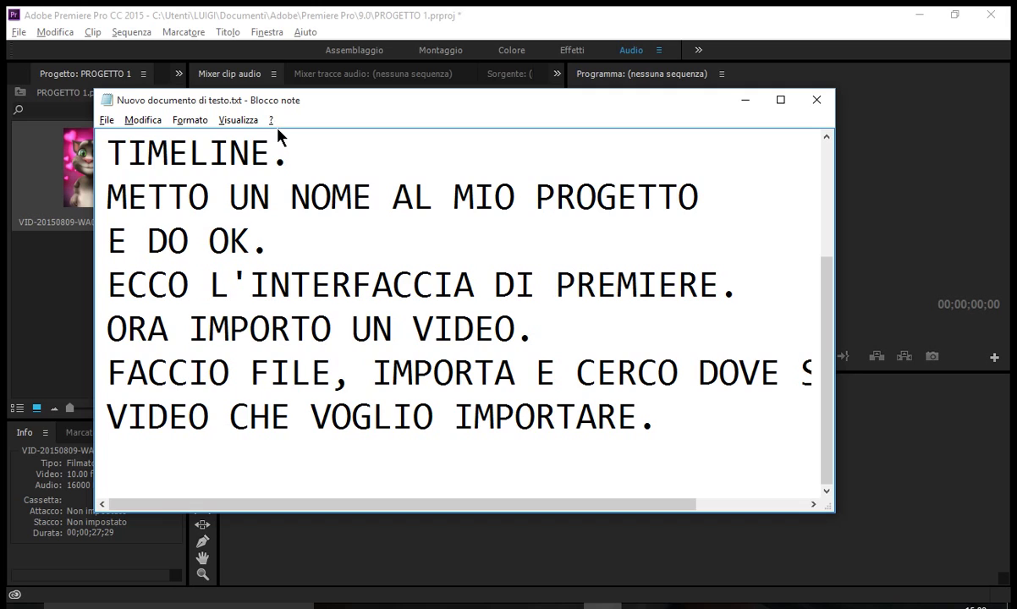
{"action": "key", "text": "Return"}
{"action": "type", "text": "COME VIDST"}
{"action": "key", "text": "BackSpace"}
{"action": "key", "text": "BackSpace"}
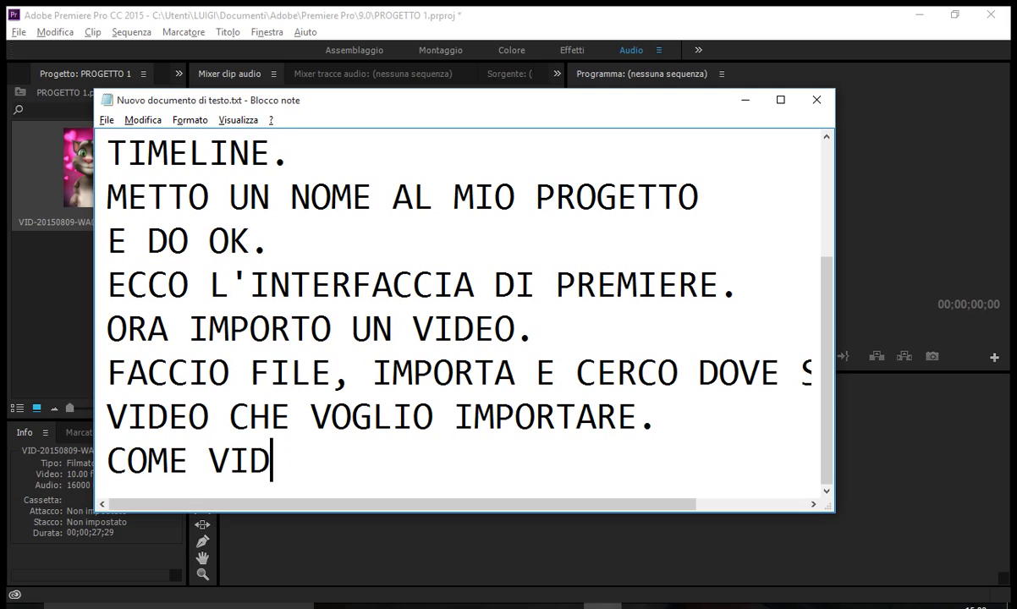
{"action": "key", "text": "BackSpace"}
{"action": "type", "text": "STO, HO CERCA"}
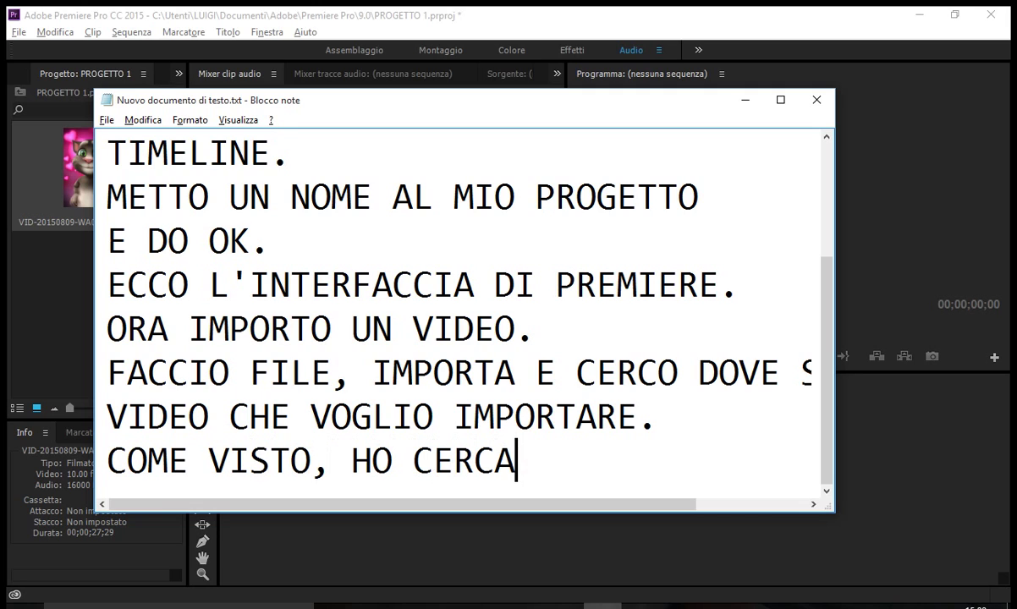
{"action": "type", "text": "TO IL FILE"}
{"action": "key", "text": "Return"}
{"action": "type", "text": "D"}
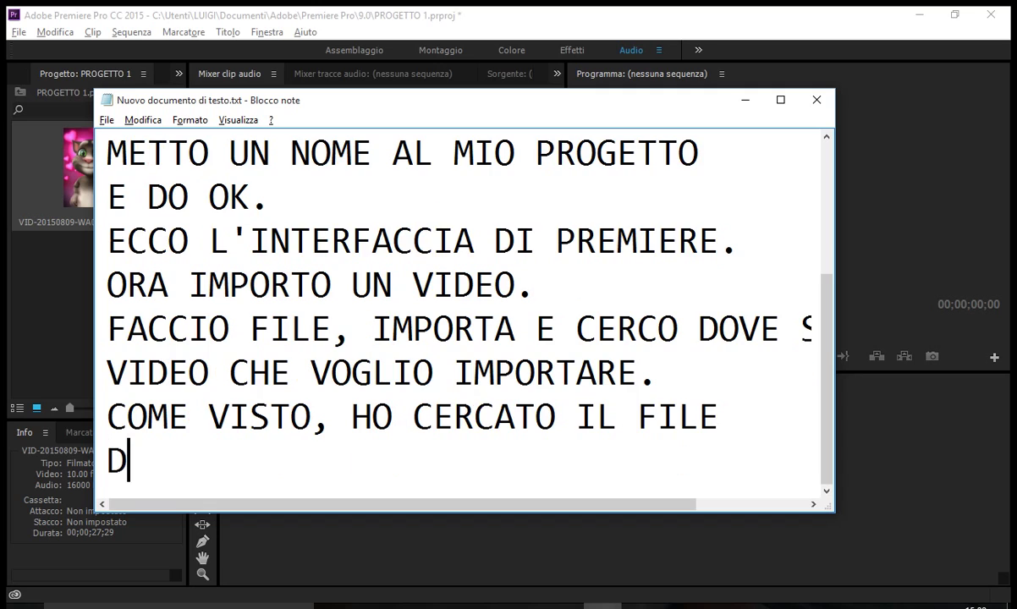
{"action": "key", "text": "BackSpace"}
{"action": "type", "text": "SUL DESK"}
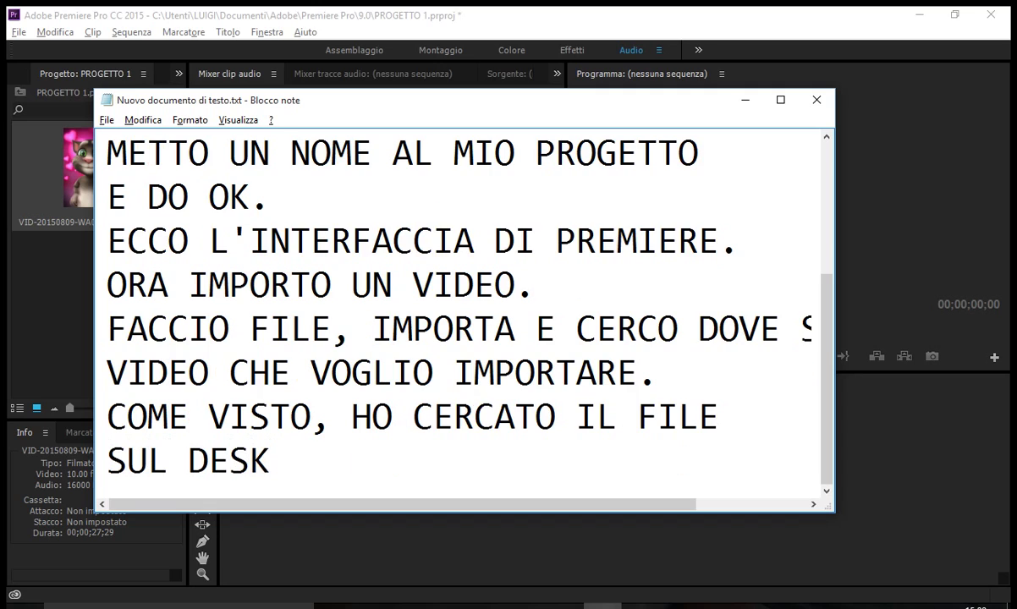
{"action": "type", "text": "TOP"}
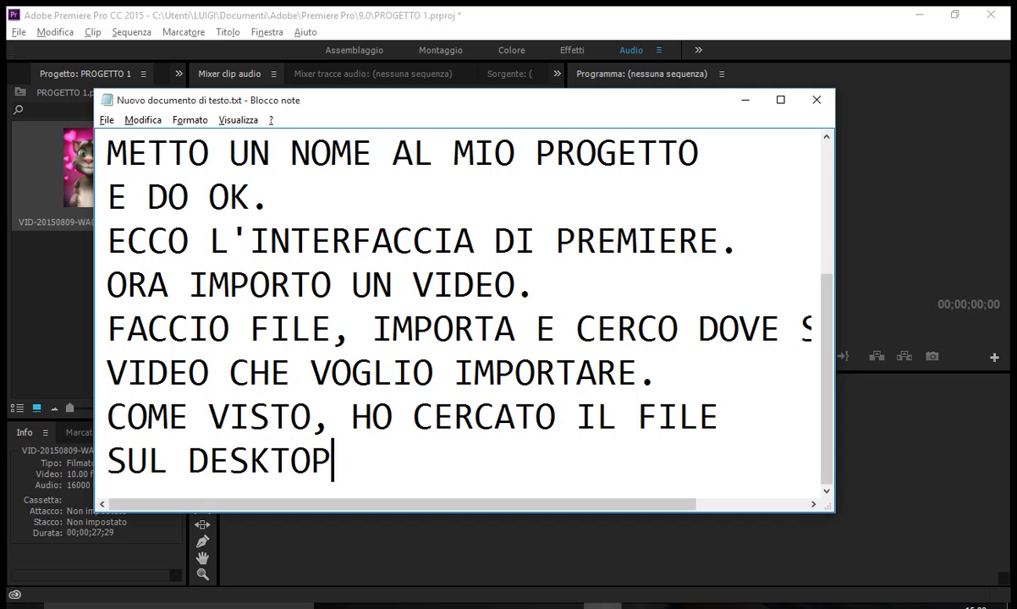
{"action": "type", "text": ", HO CLI"}
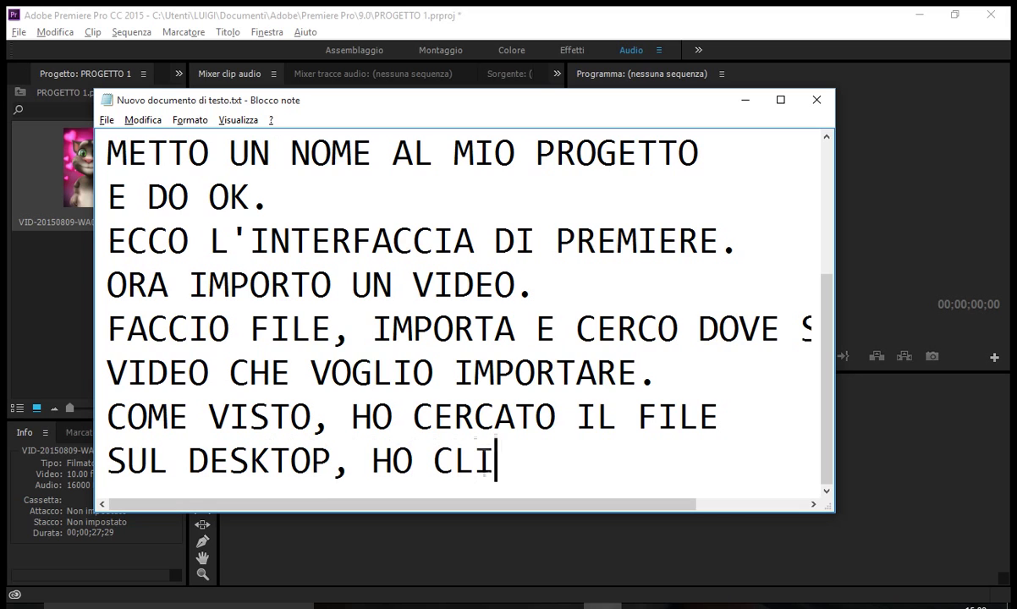
{"action": "type", "text": "CCATO SOPRA"}
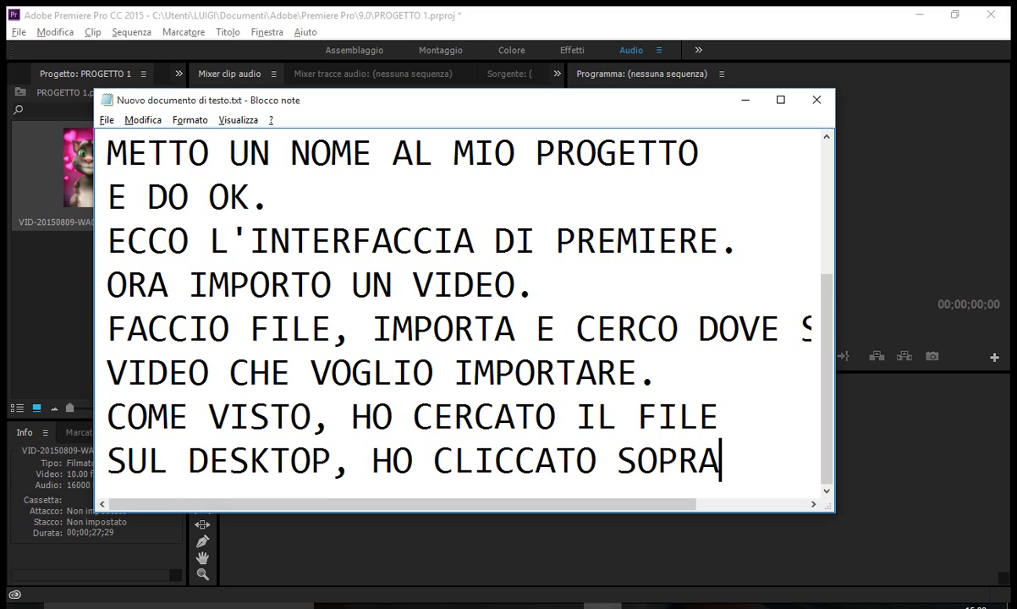
{"action": "key", "text": "Return"}
{"action": "type", "text": "E COSI HO INSE"}
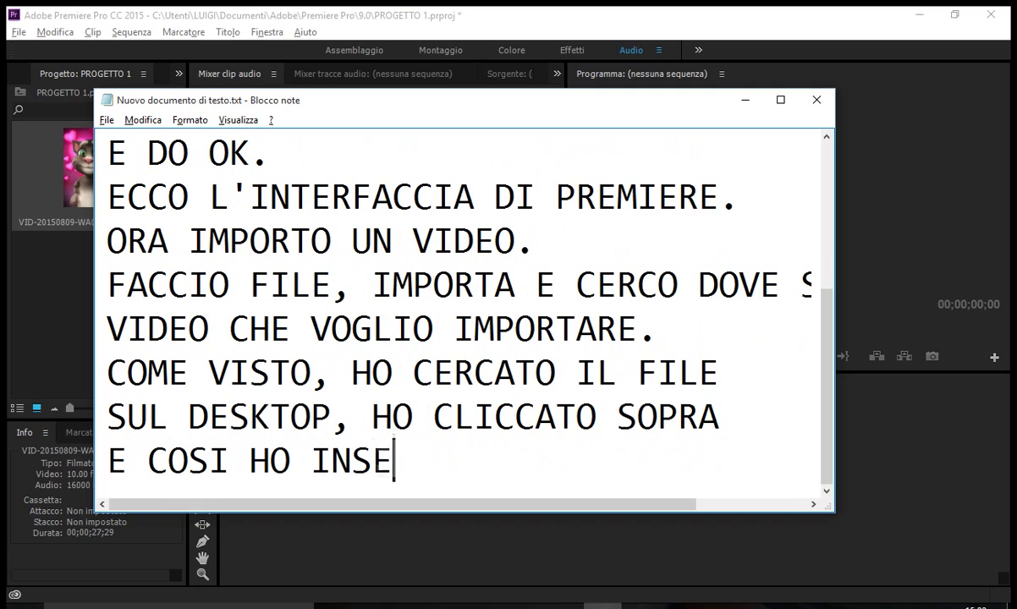
{"action": "type", "text": "RITO IN "}
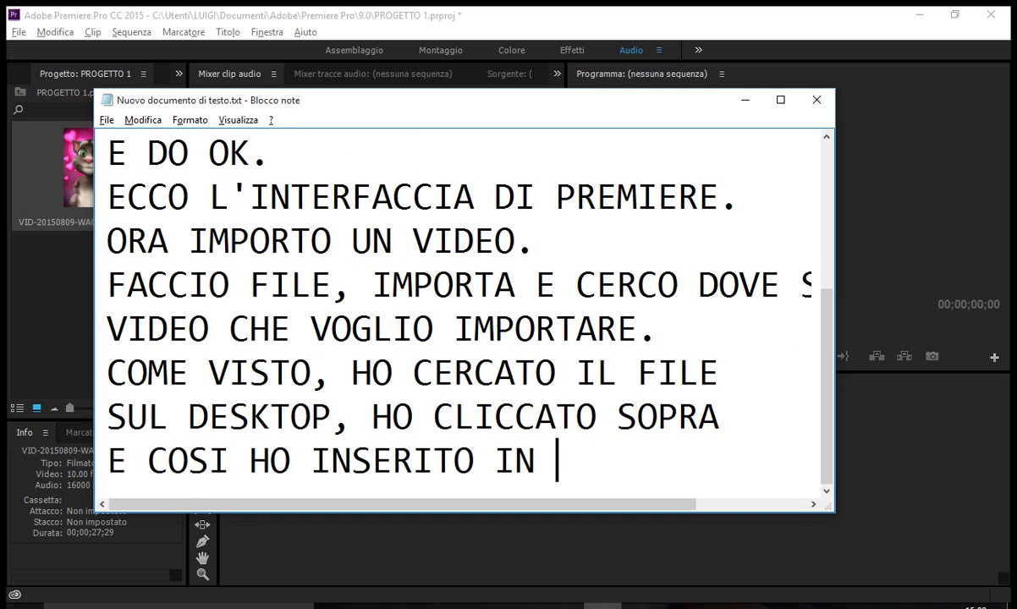
{"action": "type", "text": "PREMIERE"}
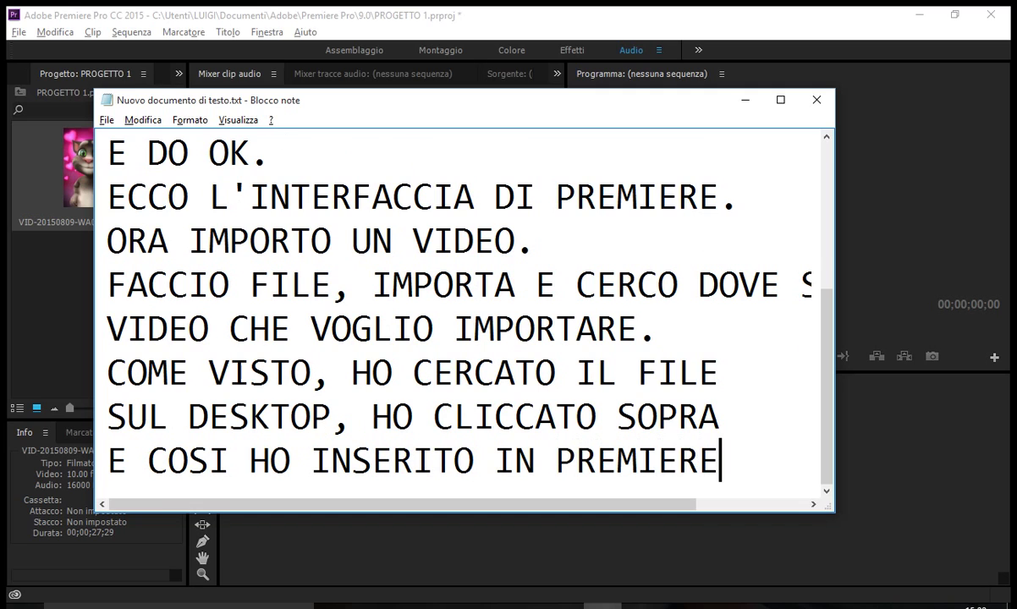
{"action": "type", "text": "."}
Add the line 'ORA VEDIAMO COME METTERLO SULLA TIMELINE.' to the notes.
{"action": "key", "text": "Return"}
{"action": "type", "text": "ORA VED"}
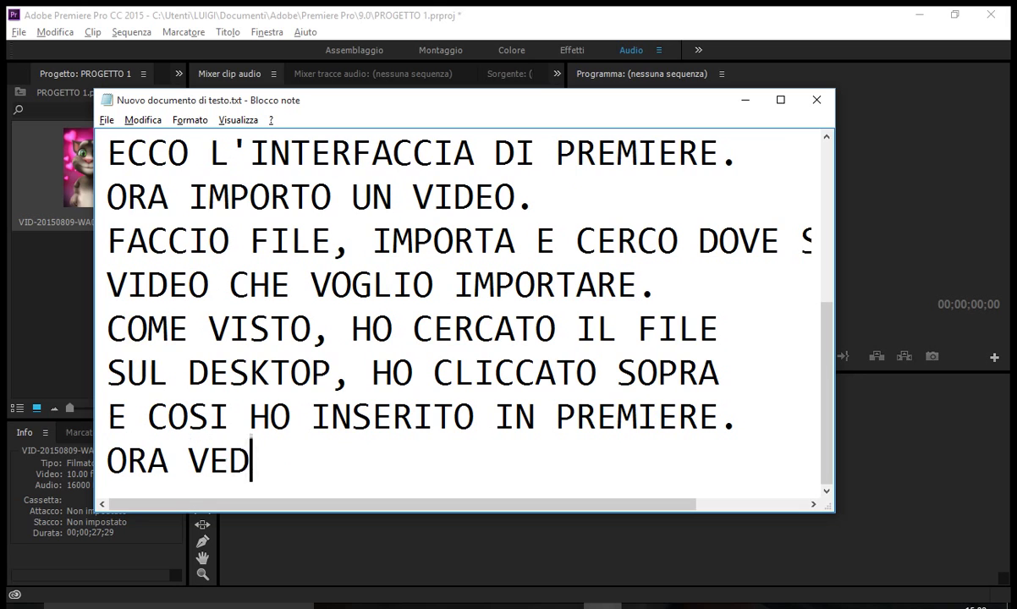
{"action": "type", "text": "IAMO COME ME"}
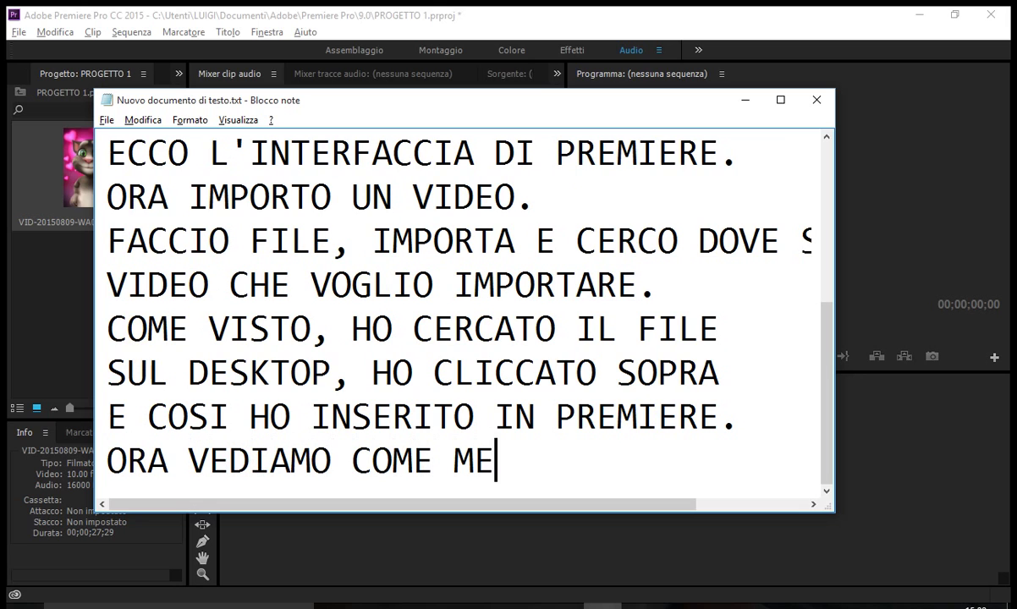
{"action": "type", "text": "TTERLO SULLA"}
{"action": "key", "text": "Return"}
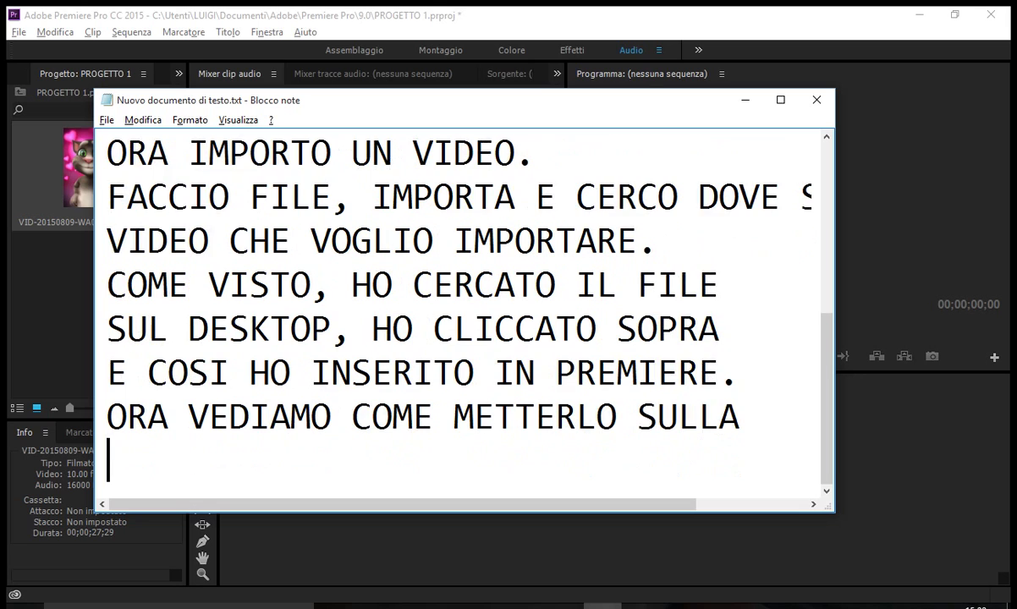
{"action": "type", "text": "TIMELINE."}
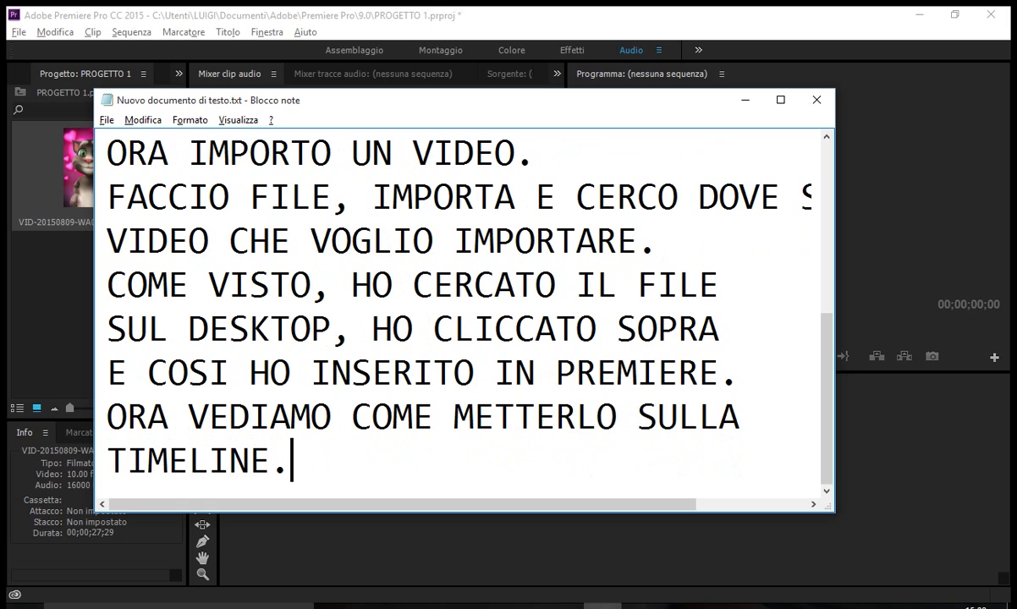
Drag the Talking Tom clip onto the Timeline to create the VID-20150809-WA0077 sequence.
{"action": "key", "text": "alt+Tab"}
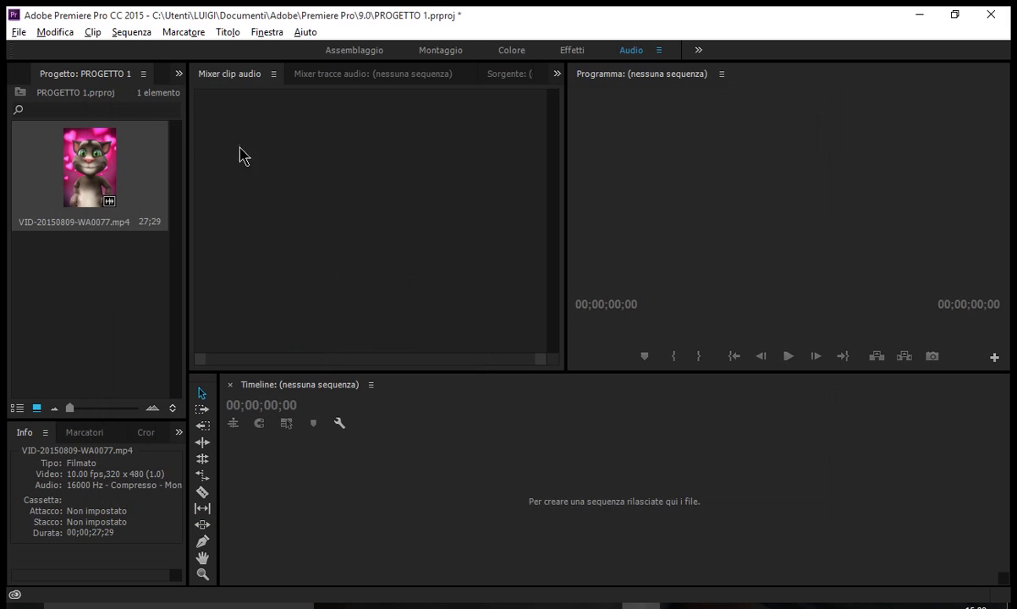
{"action": "left_click", "coordinate": [110, 165]}
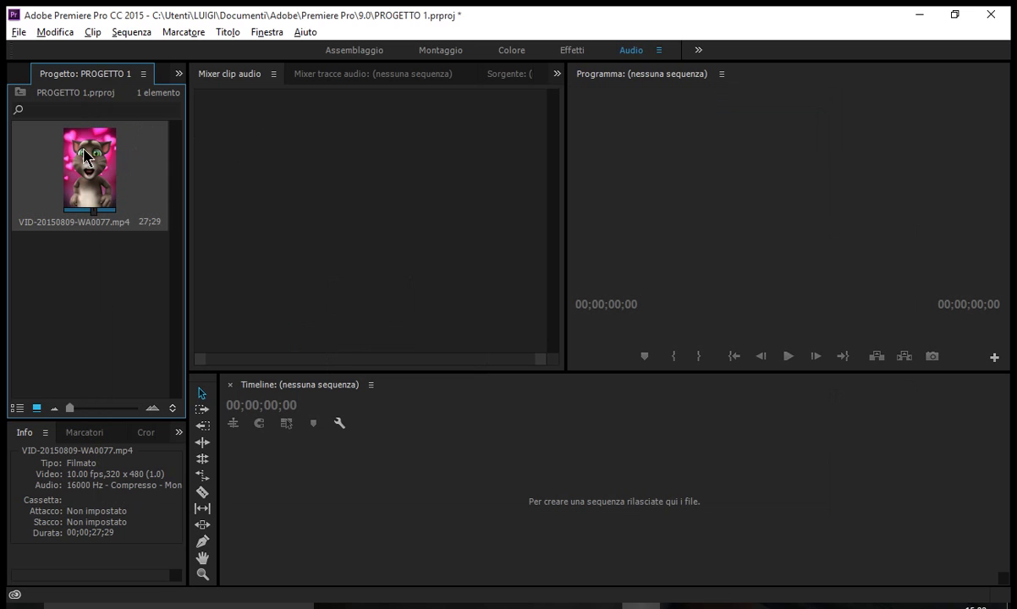
{"action": "left_click_drag", "start_coordinate": [84, 155], "coordinate": [284, 436]}
{"action": "left_click_drag", "start_coordinate": [315, 493], "coordinate": [314, 489]}
Start the explanation line 'PREMERE CON IL TASTO SINISTRO SUL' in the notes.
{"action": "key", "text": "alt+Tab"}
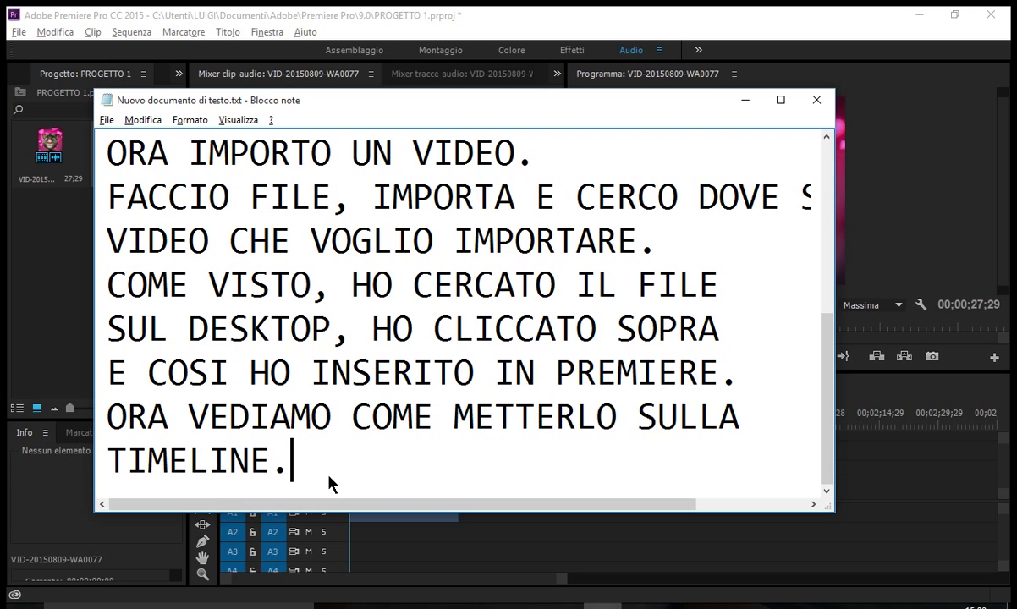
{"action": "key", "text": "Return"}
{"action": "type", "text": "P"}
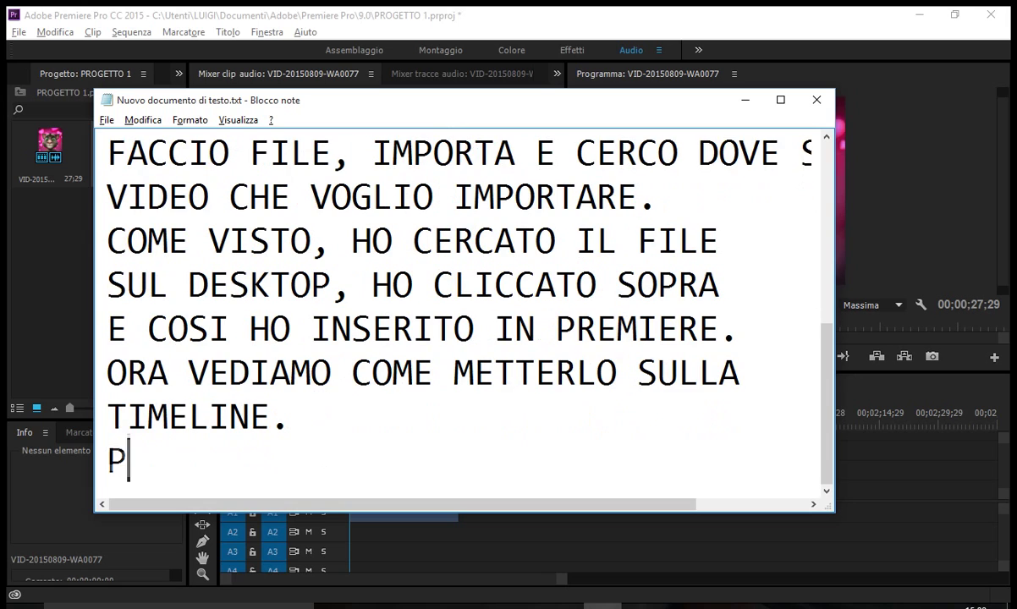
{"action": "type", "text": "REMO"}
{"action": "key", "text": "BackSpace"}
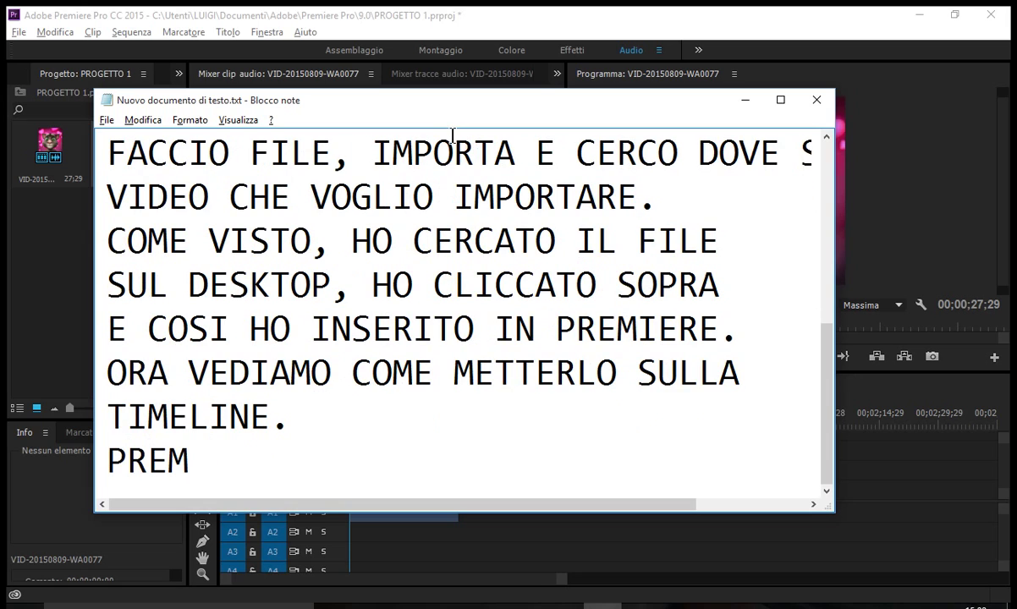
{"action": "type", "text": "ERE CON"}
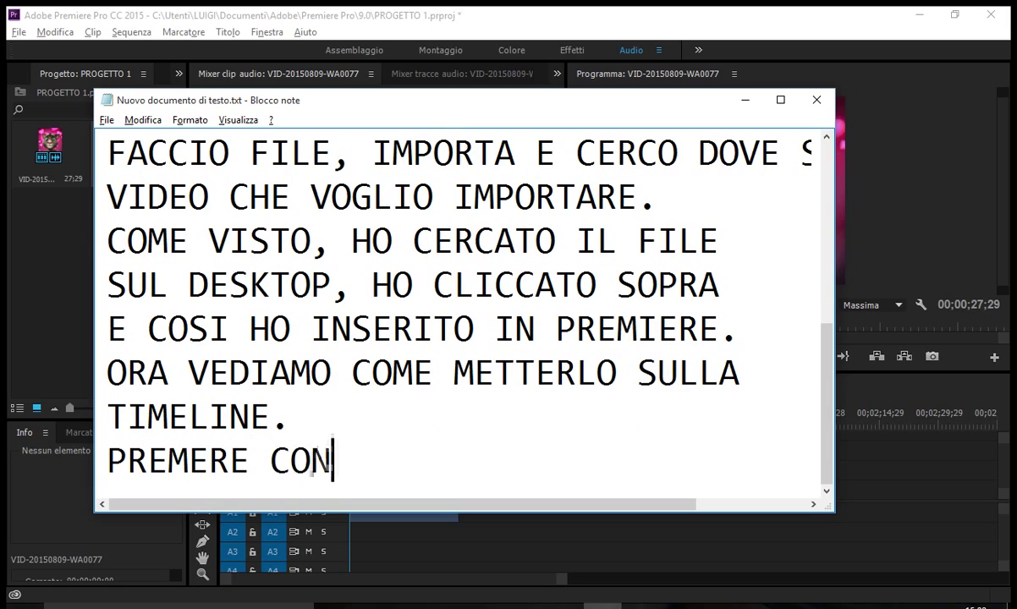
{"action": "type", "text": " IL TASTA"}
{"action": "key", "text": "BackSpace"}
{"action": "type", "text": "O"}
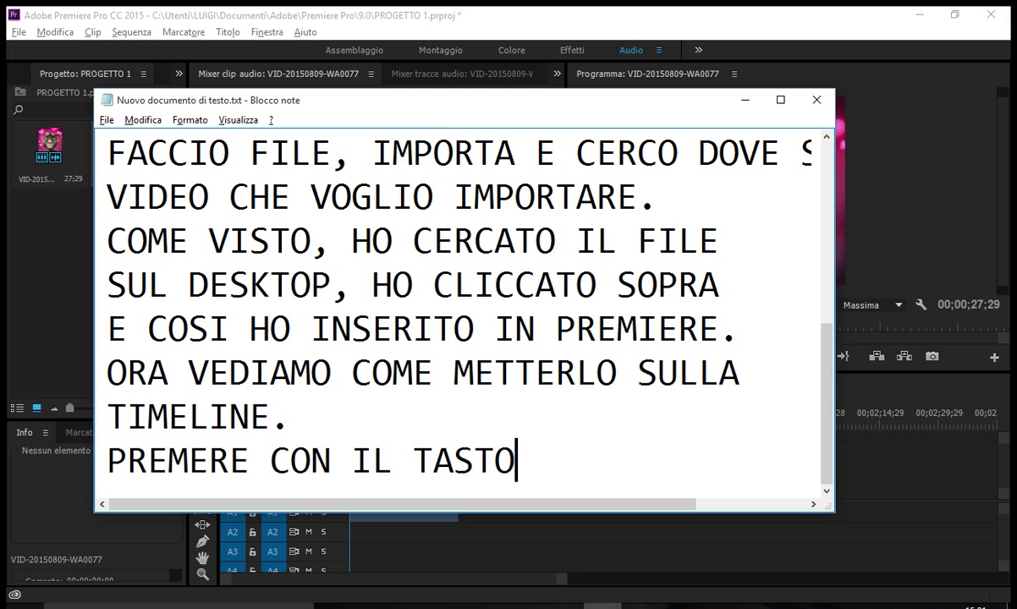
{"action": "type", "text": " SINISTR"}
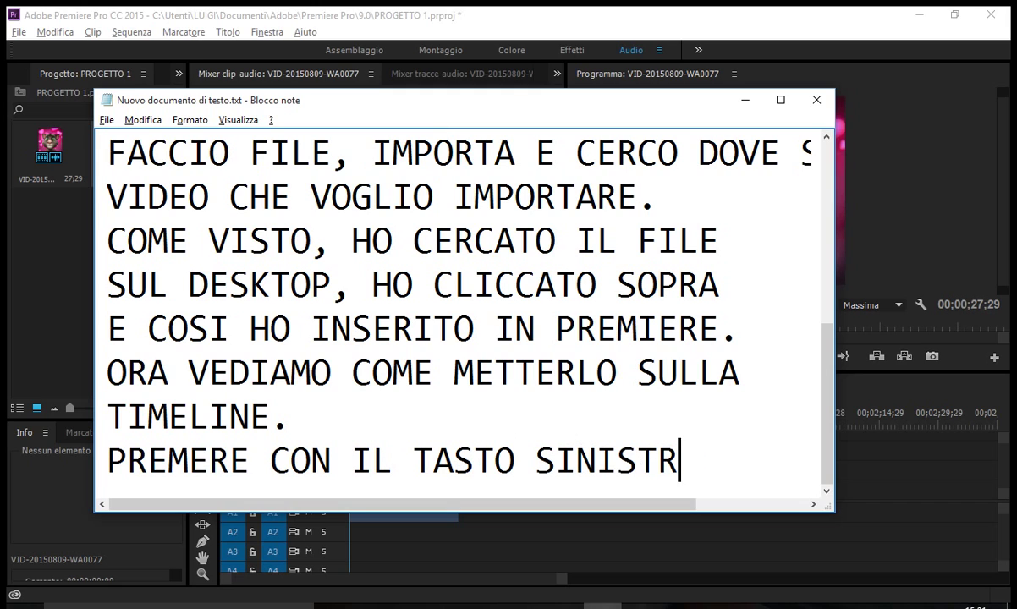
{"action": "type", "text": "O SUL"}
Finish it with 'MOUSE E TENERE PREMUTO E TRASCINARE COME HO FATTO IO SULLA TIMELINE.'.
{"action": "key", "text": "Return"}
{"action": "type", "text": "MOUSE"}
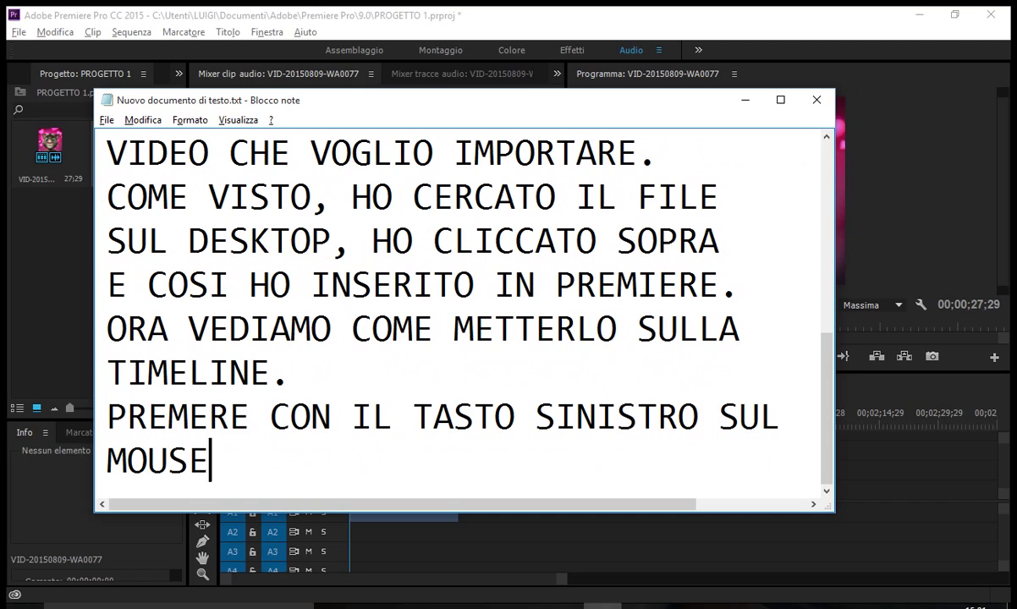
{"action": "type", "text": " E TENERE PREM"}
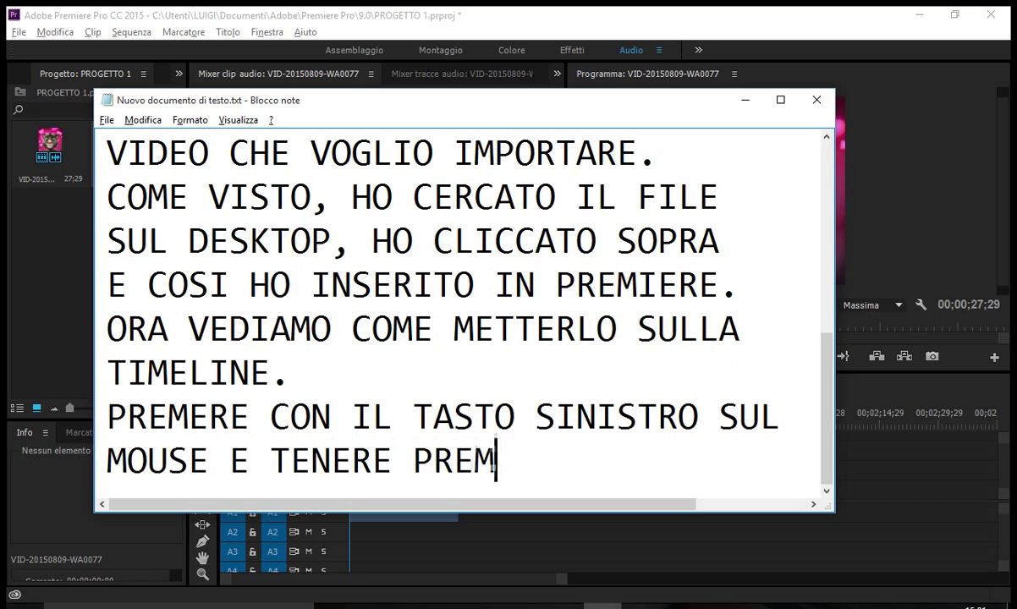
{"action": "type", "text": "UTO E TRA"}
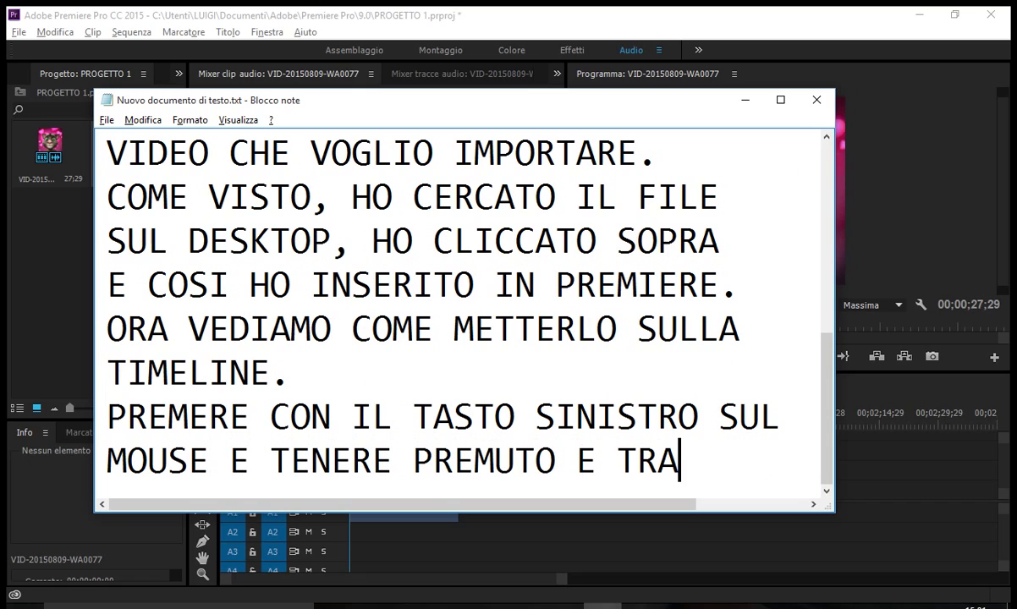
{"action": "type", "text": "SCINARE"}
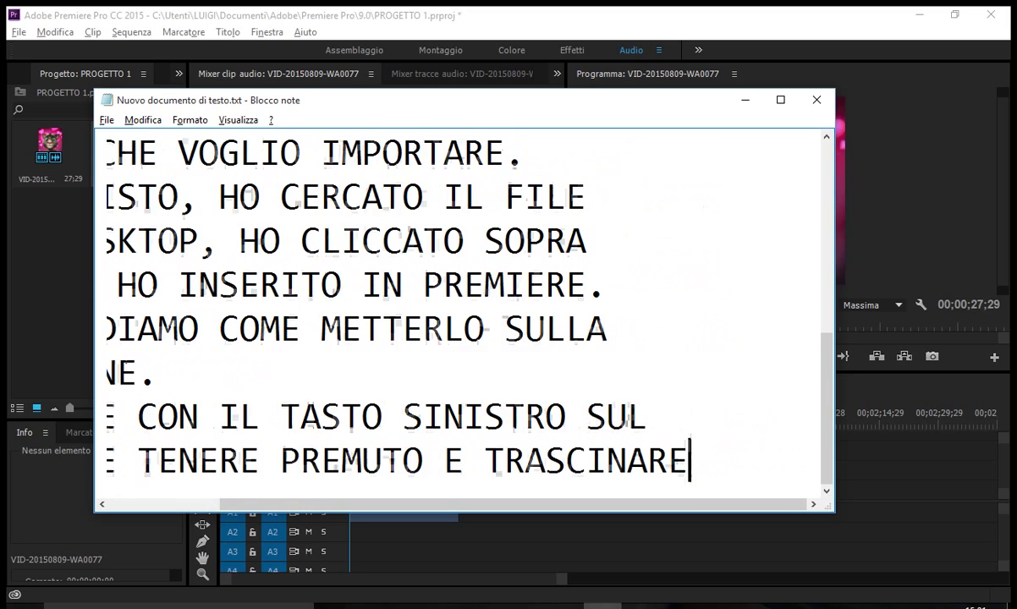
{"action": "key", "text": "Return"}
{"action": "type", "text": "COME HO FAT"}
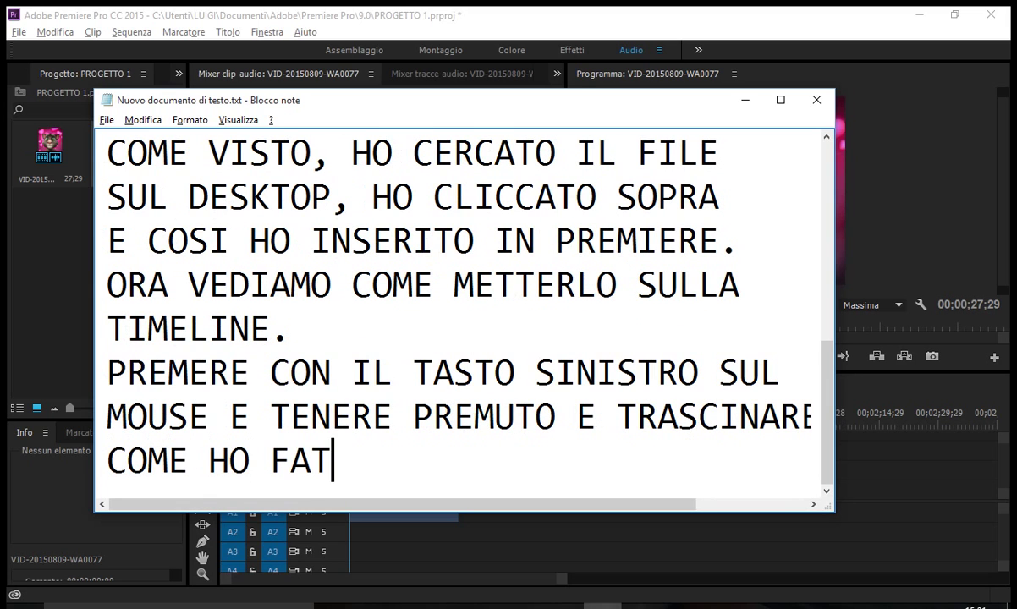
{"action": "type", "text": "TO IO SULLAT"}
{"action": "key", "text": "BackSpace"}
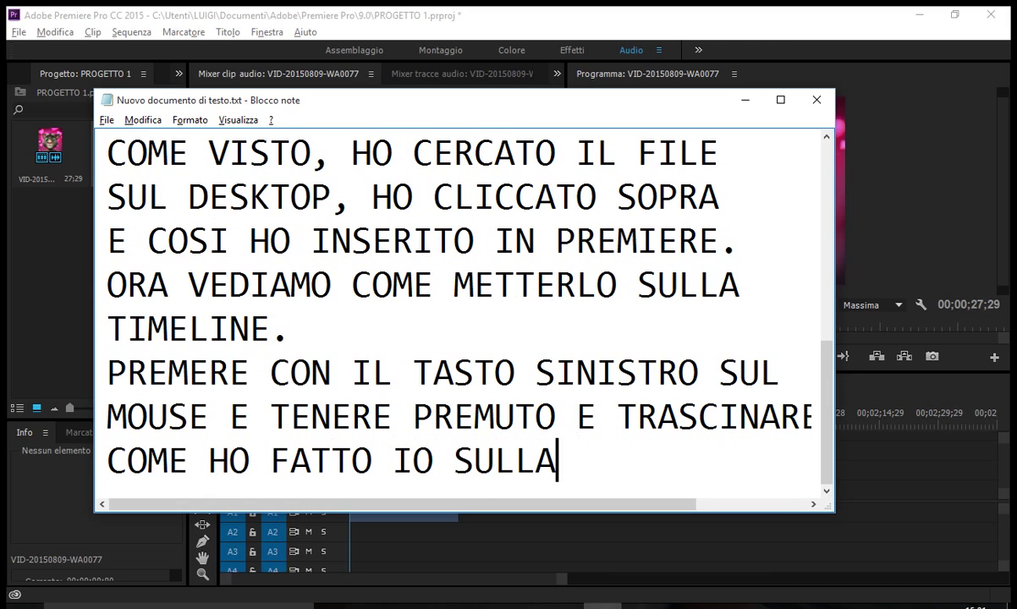
{"action": "type", "text": " TIMELINE."}
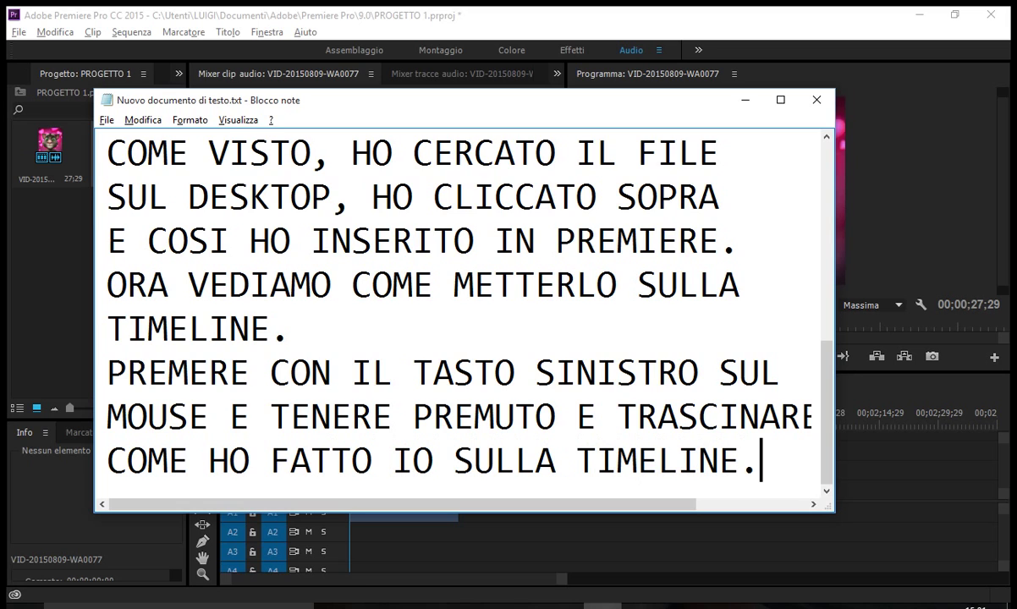
{"action": "key", "text": "alt+Tab"}
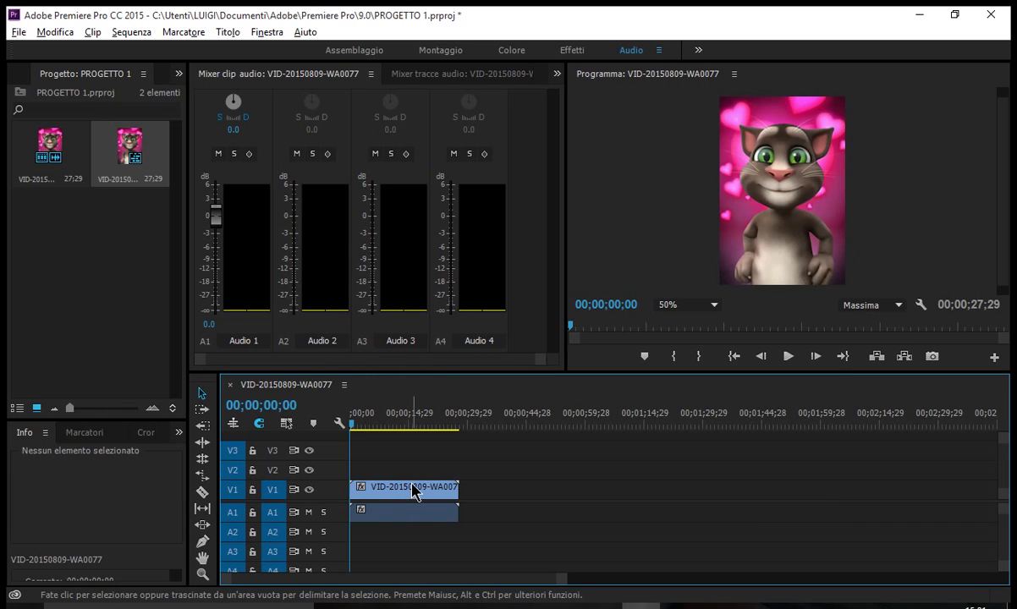
{"action": "left_click", "coordinate": [381, 491]}
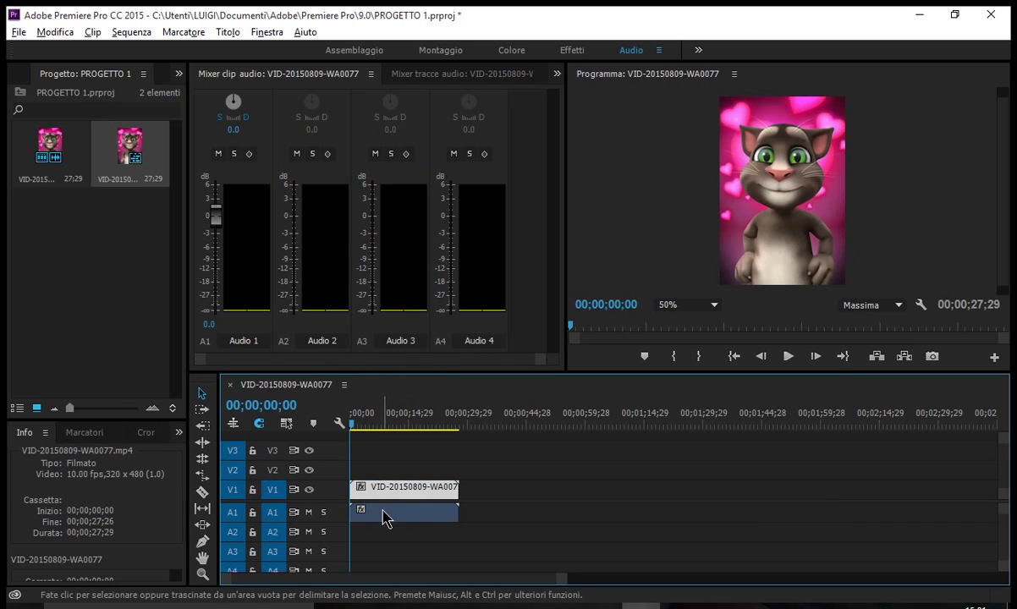
{"action": "key", "text": "alt+Tab"}
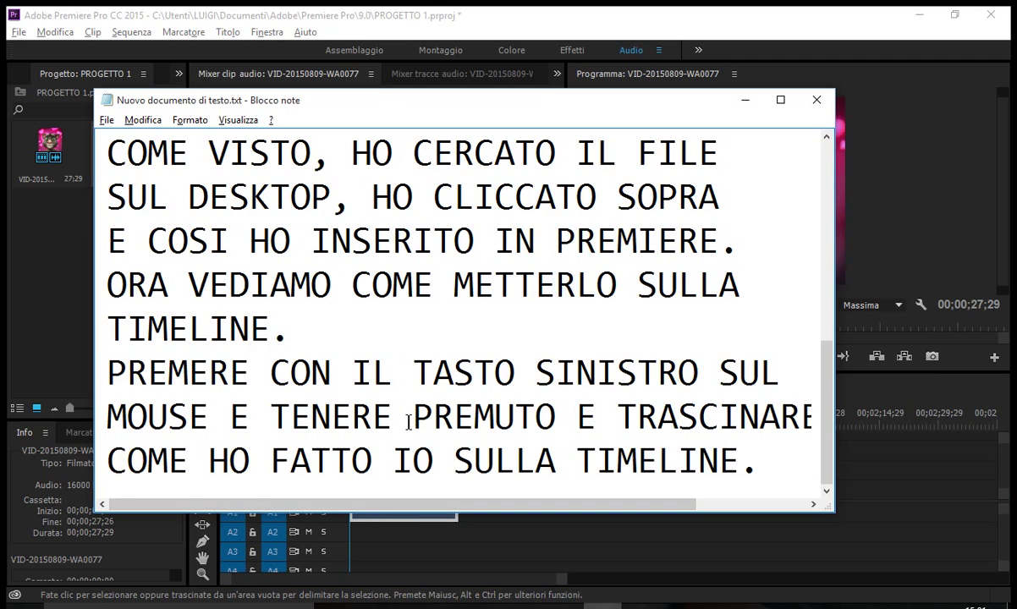
Note that the timeline holds a video file and an audio file.
{"action": "key", "text": "Return"}
{"action": "type", "text": "COME VE"}
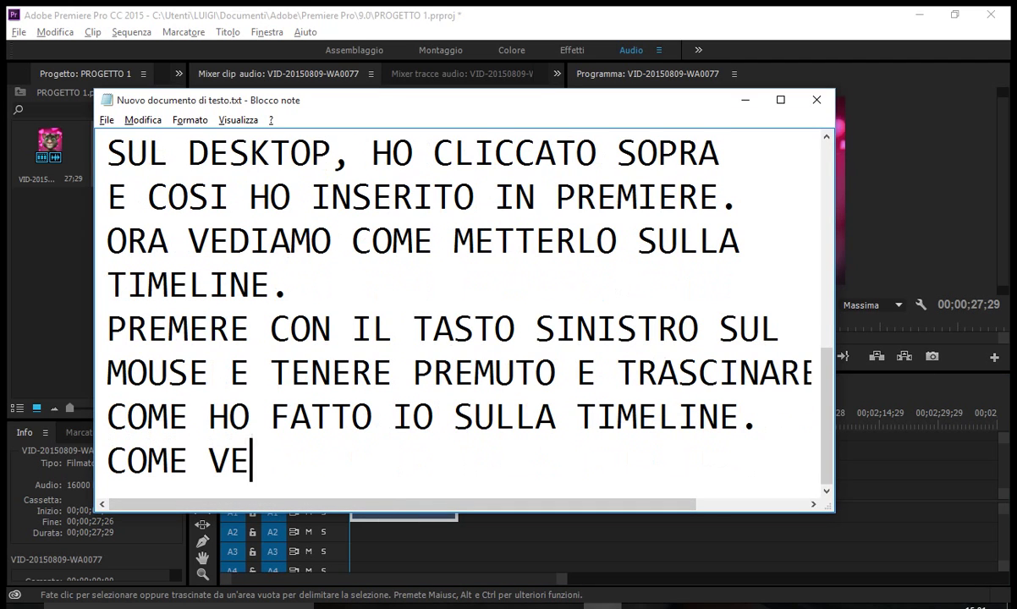
{"action": "type", "text": "DETE SULLA T"}
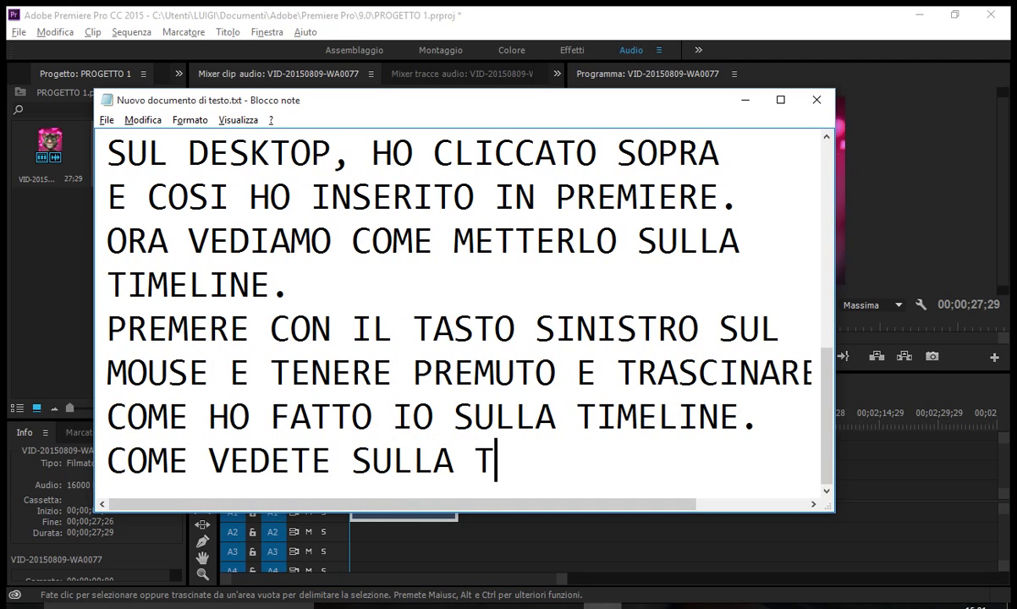
{"action": "type", "text": "IME CI SONO"}
{"action": "key", "text": "Return"}
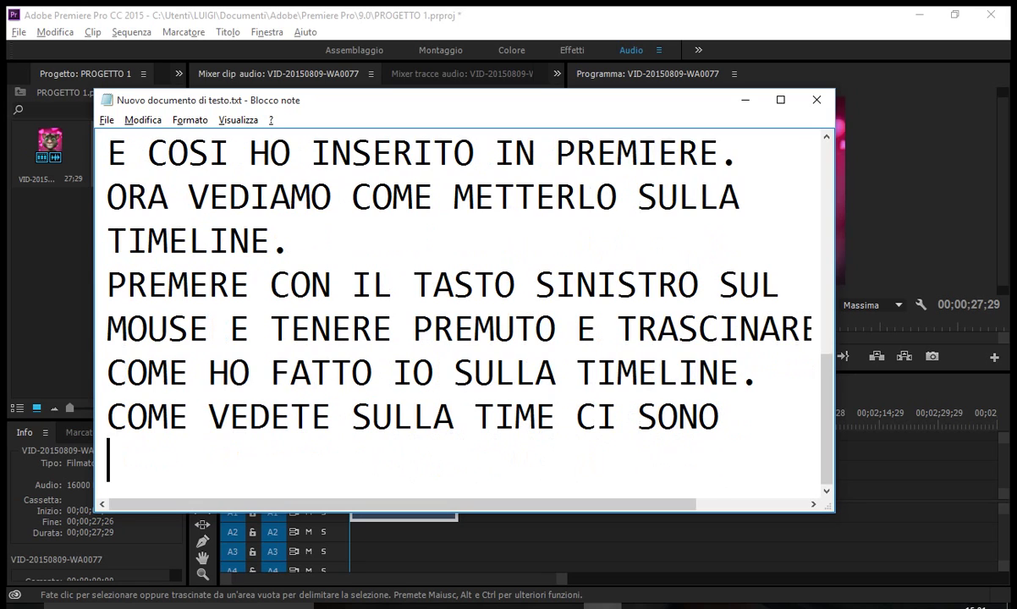
{"action": "type", "text": "IL FILE VID"}
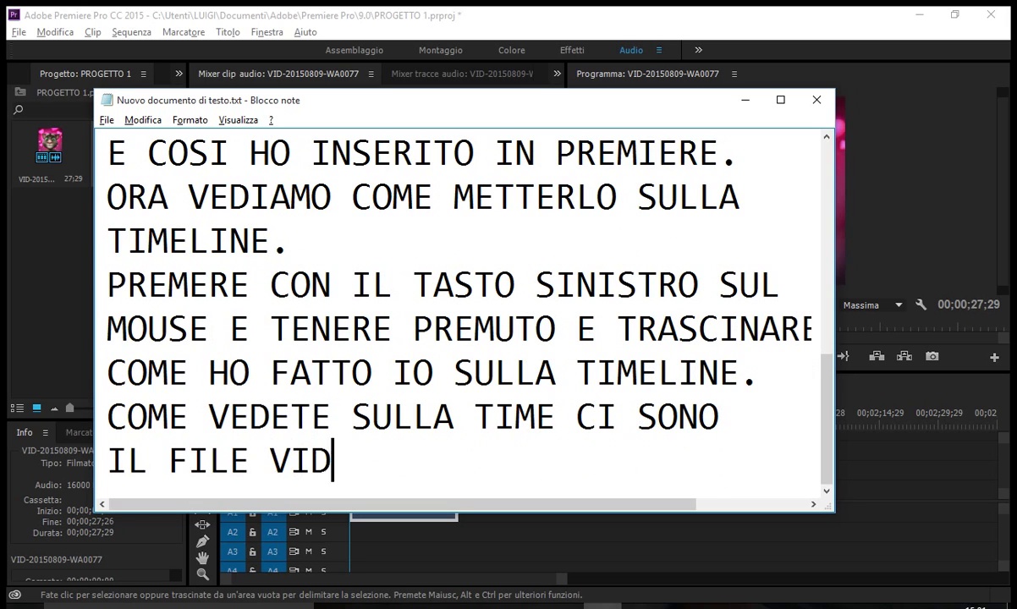
{"action": "type", "text": "EO E IL FILE"}
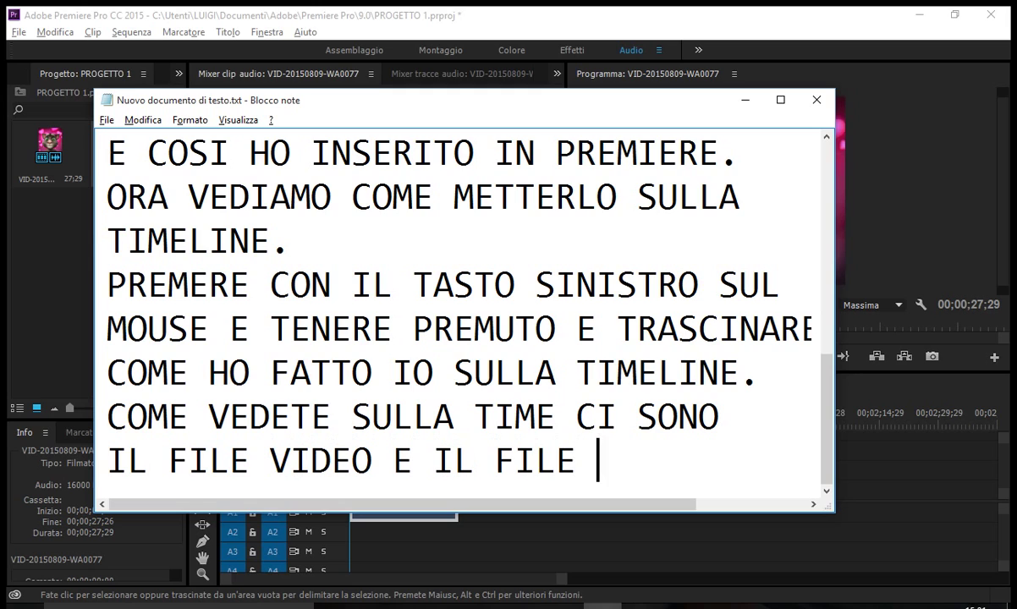
{"action": "type", "text": "AUDO"}
{"action": "type", "text": "IO."}
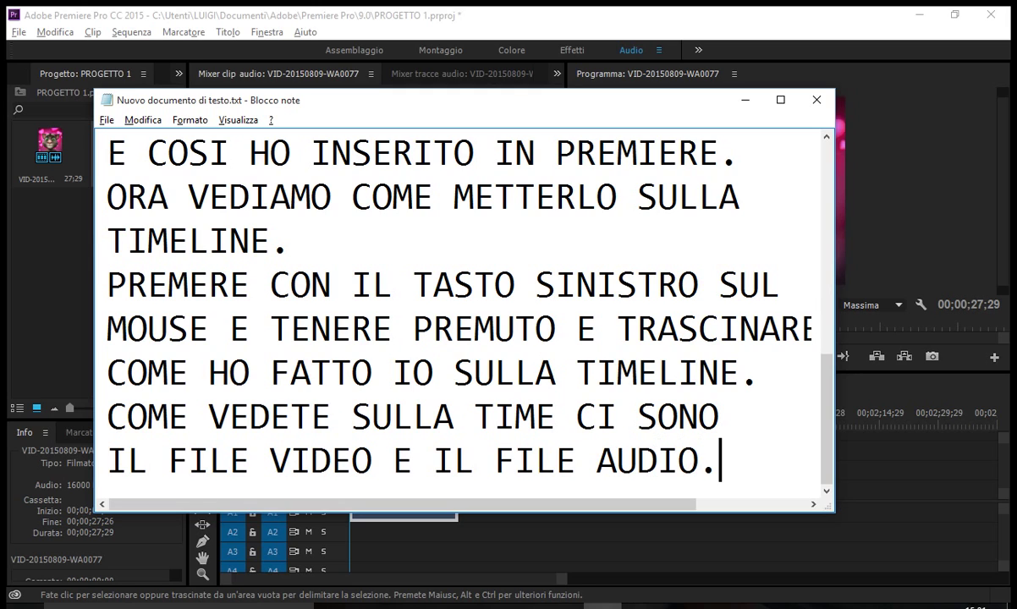
Add 'INFATTI QUANDO IL VIDEO VIENE INSERITO SULLA TIMELINE ABBIAMO DUE FILE, UNO VIDEO E UNO AUDIO.'.
{"action": "key", "text": "Return"}
{"action": "type", "text": "INFATTI "}
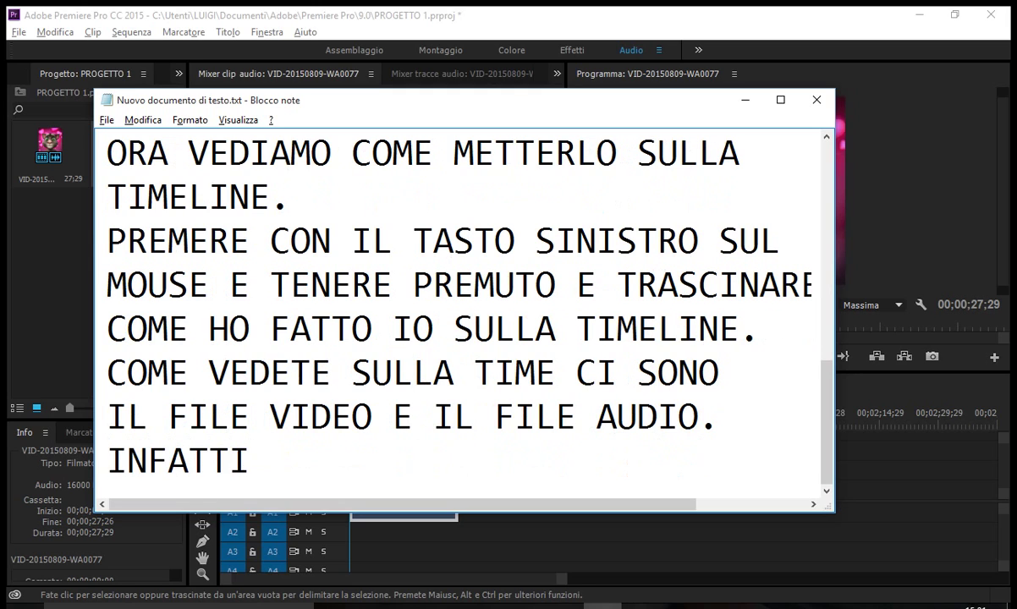
{"action": "type", "text": "Q"}
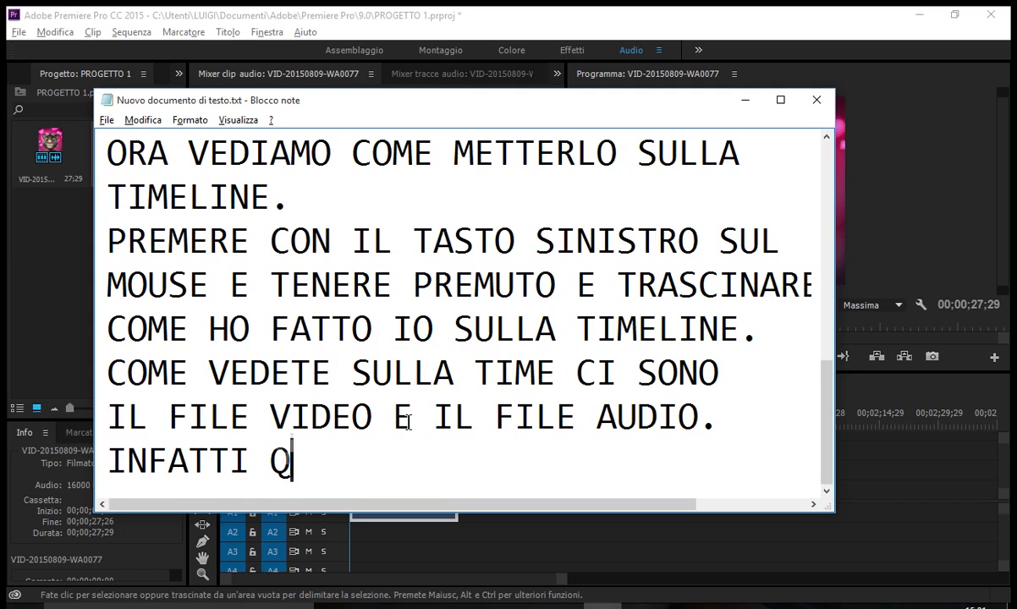
{"action": "type", "text": "UN"}
{"action": "type", "text": "NDO IN "}
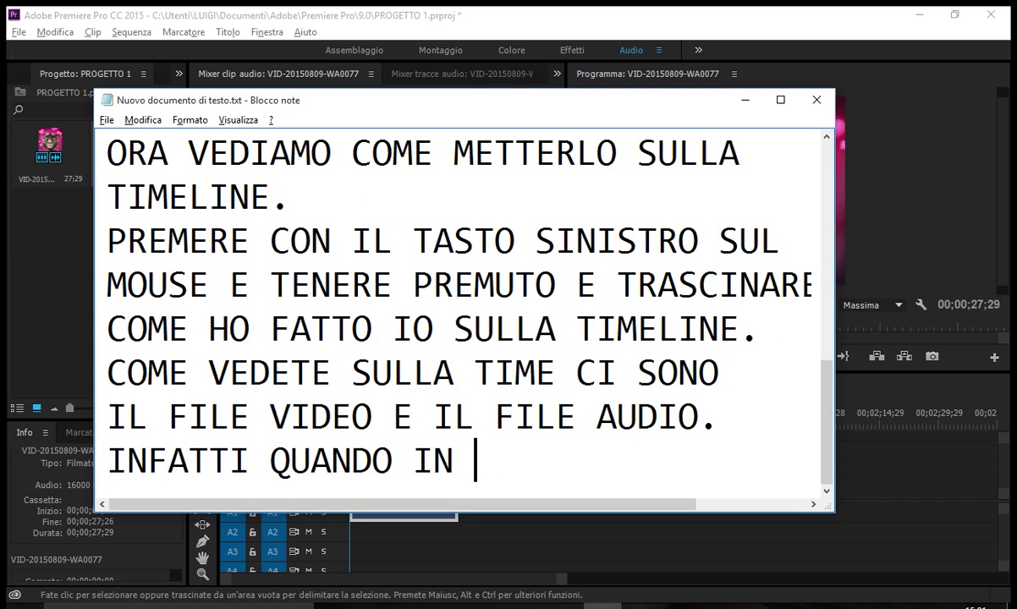
{"action": "type", "text": "V"}
{"action": "key", "text": "BackSpace"}
{"action": "key", "text": "BackSpace"}
{"action": "key", "text": "BackSpace"}
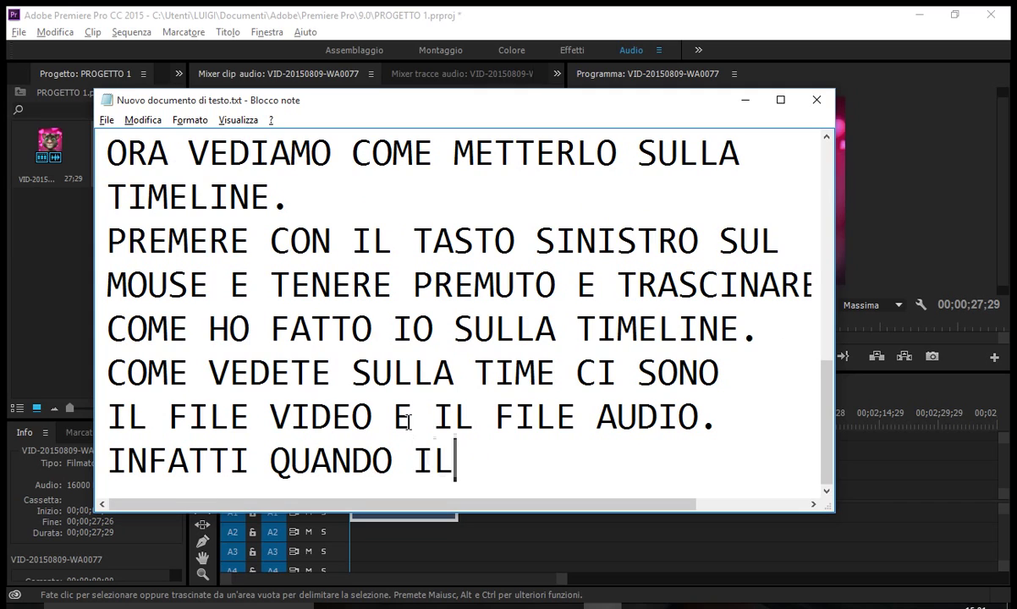
{"action": "type", "text": " VIDEO VIENE"}
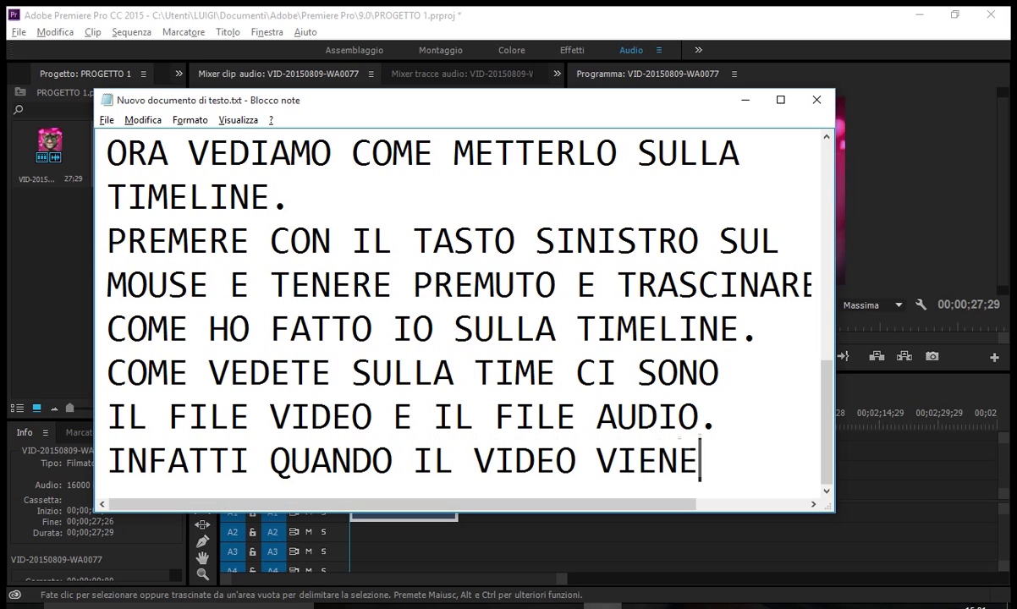
{"action": "type", "text": " INSEIRI"}
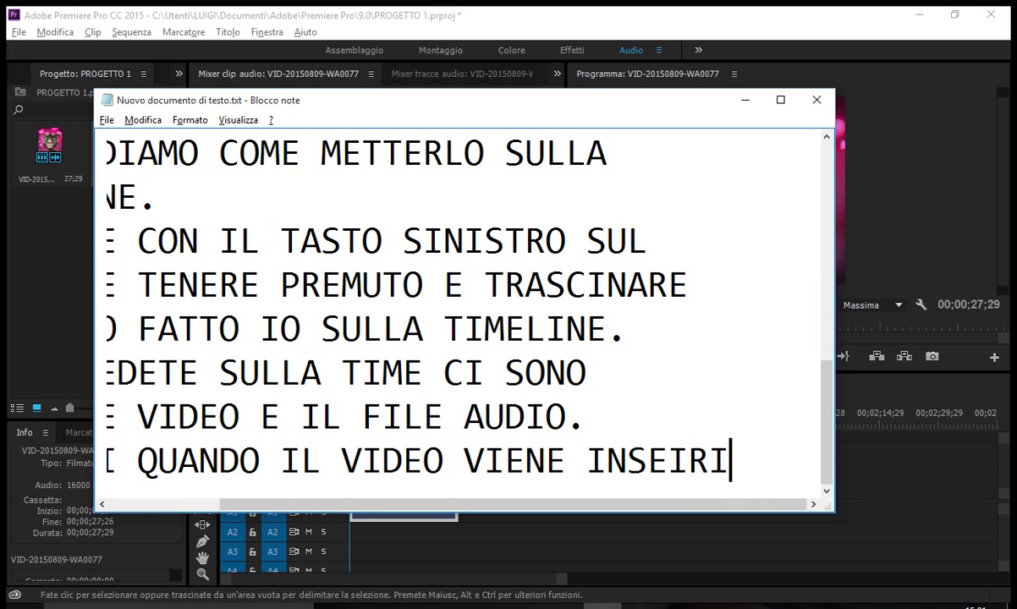
{"action": "key", "text": "BackSpace"}
{"action": "key", "text": "BackSpace"}
{"action": "key", "text": "BackSpace"}
{"action": "type", "text": "RITO SUL"}
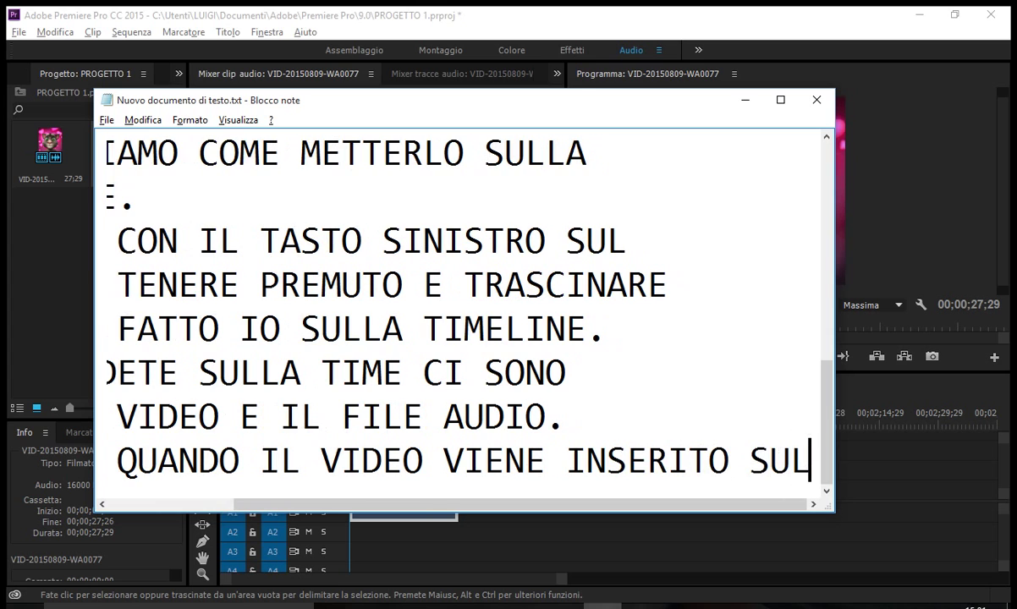
{"action": "type", "text": "LA TIMELI"}
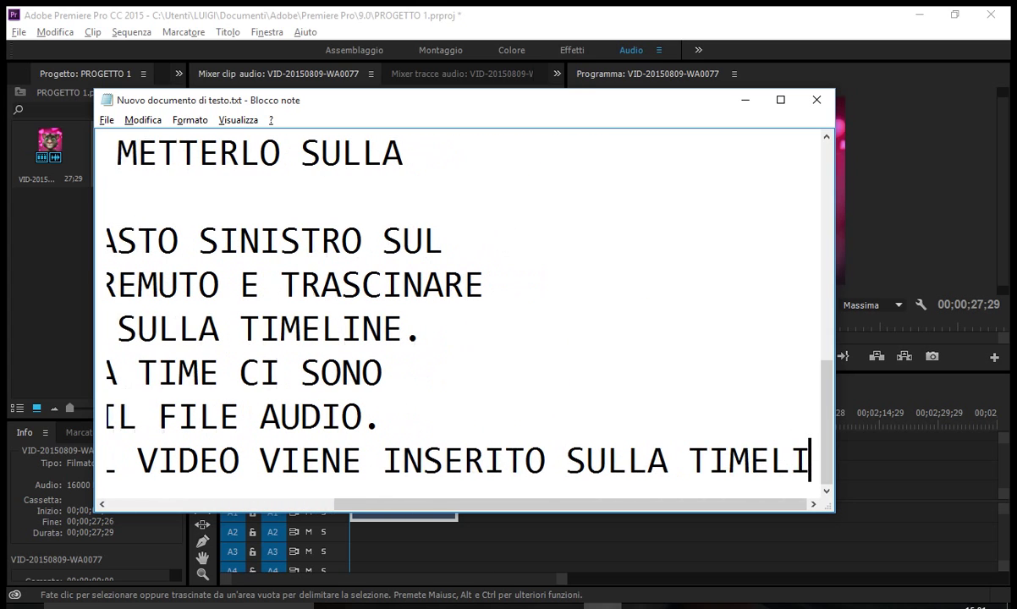
{"action": "type", "text": "NE"}
{"action": "key", "text": "Return"}
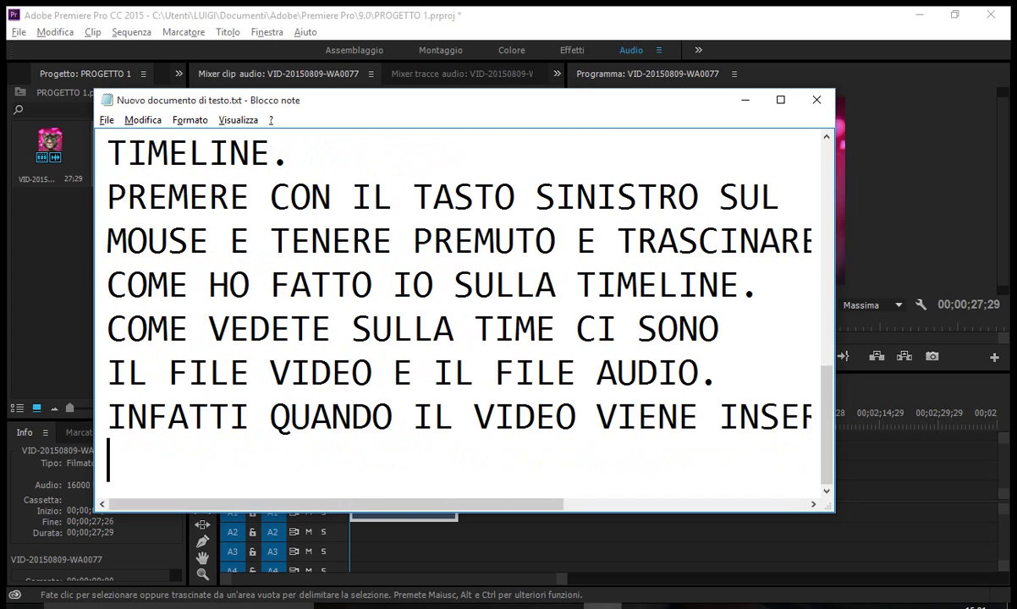
{"action": "type", "text": "ABBIAMO "}
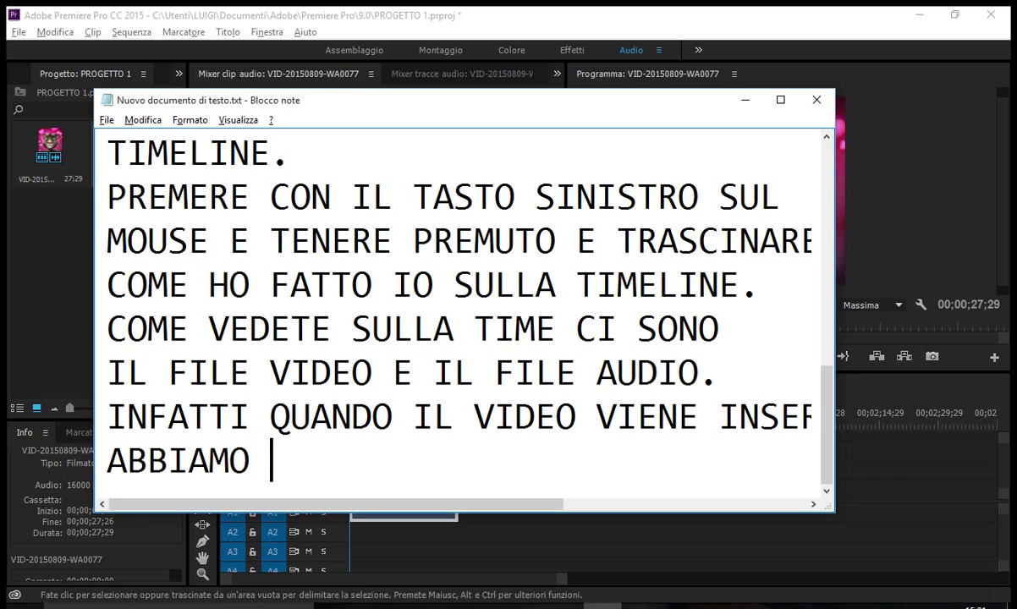
{"action": "type", "text": "DUE FILE, UN"}
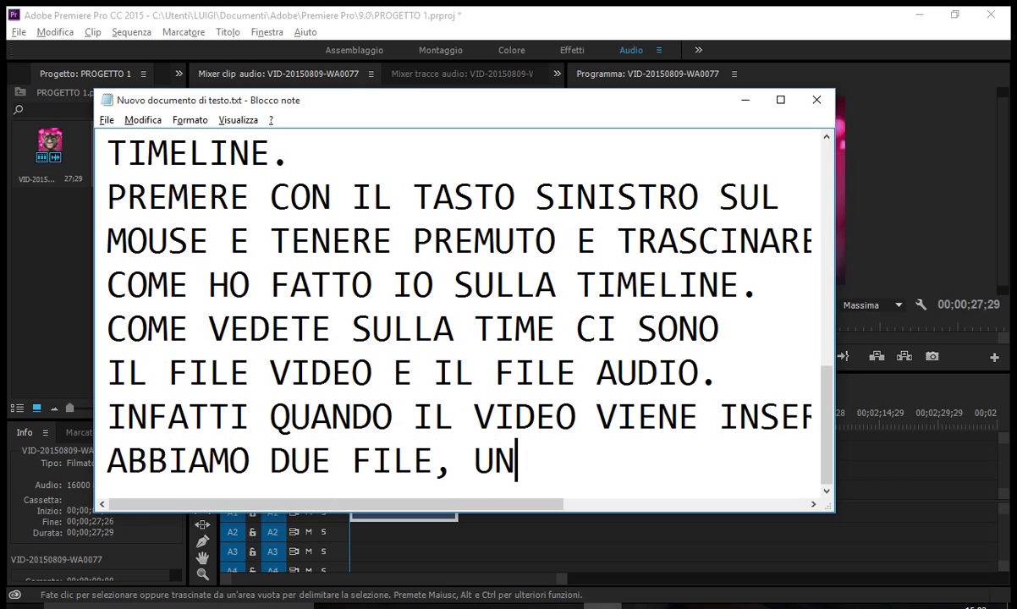
{"action": "type", "text": "VO"}
{"action": "key", "text": "BackSpace"}
{"action": "key", "text": "BackSpace"}
{"action": "key", "text": "BackSpace"}
{"action": "type", "text": "O VID"}
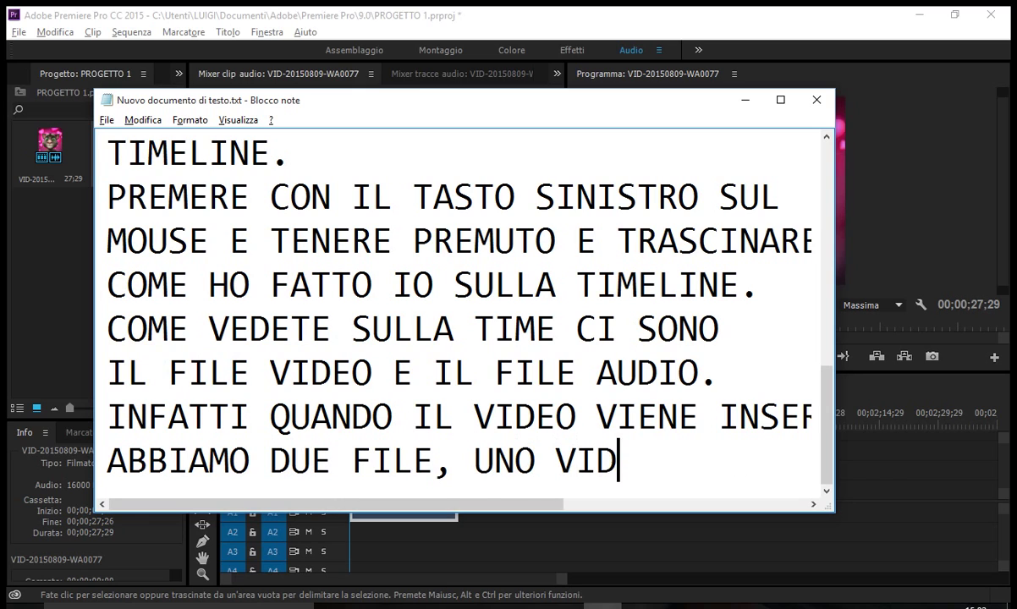
{"action": "type", "text": "EO E UNO ADU"}
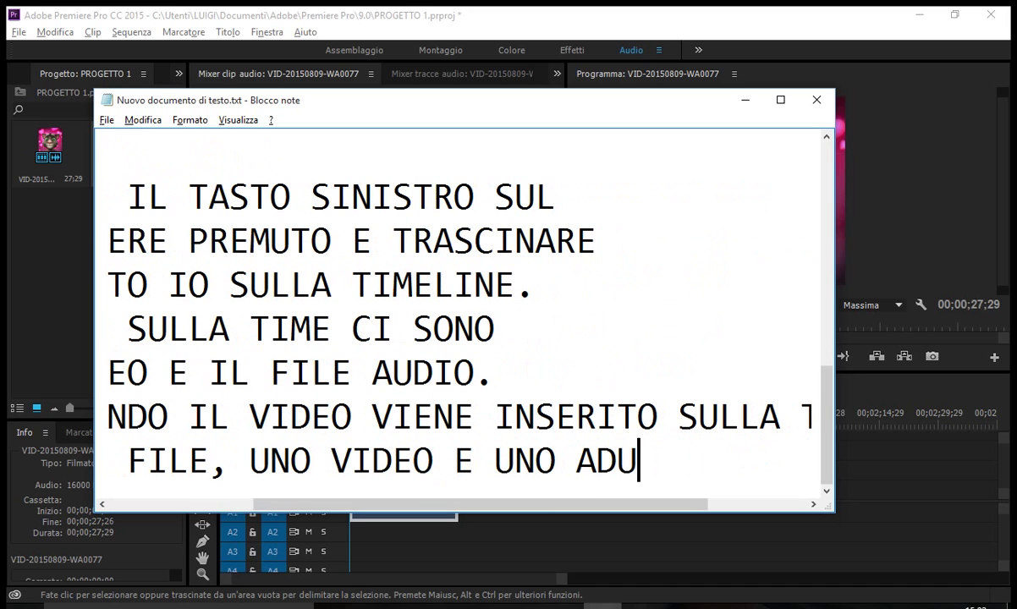
{"action": "key", "text": "BackSpace"}
{"action": "key", "text": "BackSpace"}
{"action": "type", "text": "UDIO."}
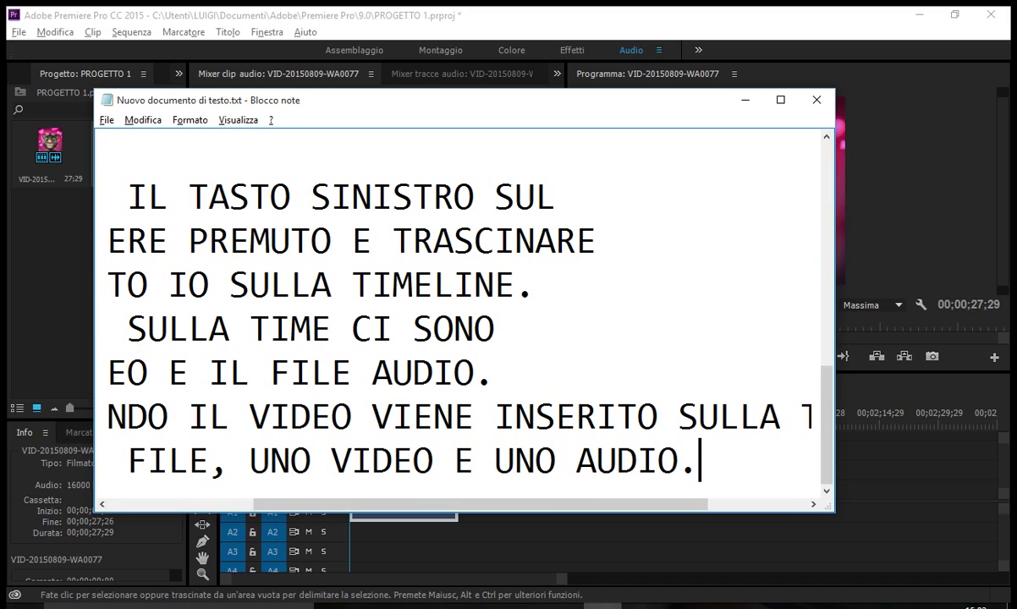
{"action": "key", "text": "Return"}
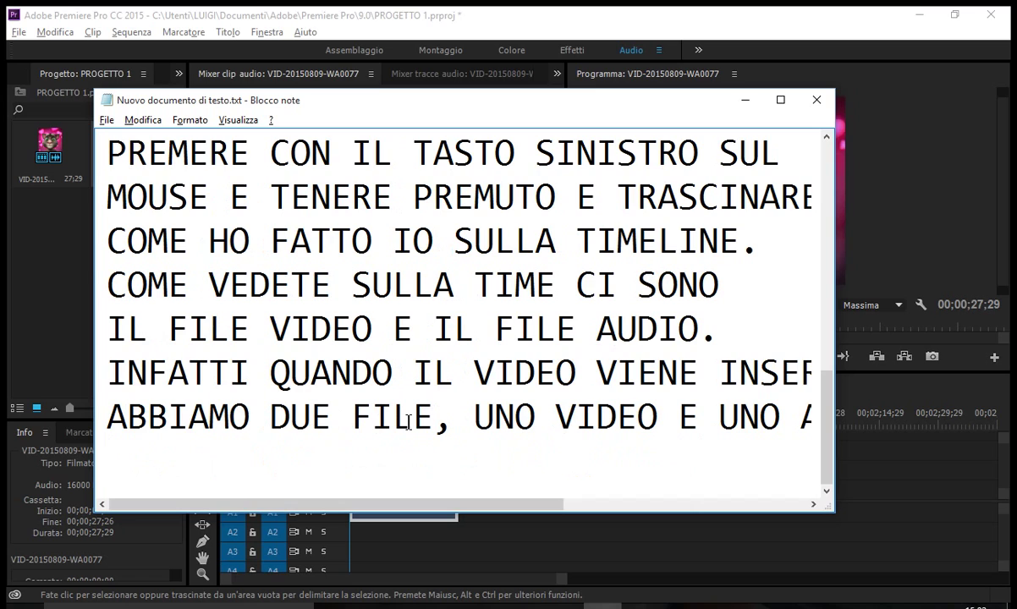
Add 'QUINDI NOI VOLENDO POSSIAMO CANCELLARE L'AUDIO ORIGINALE E' to the notes.
{"action": "type", "text": "QUINDI NO"}
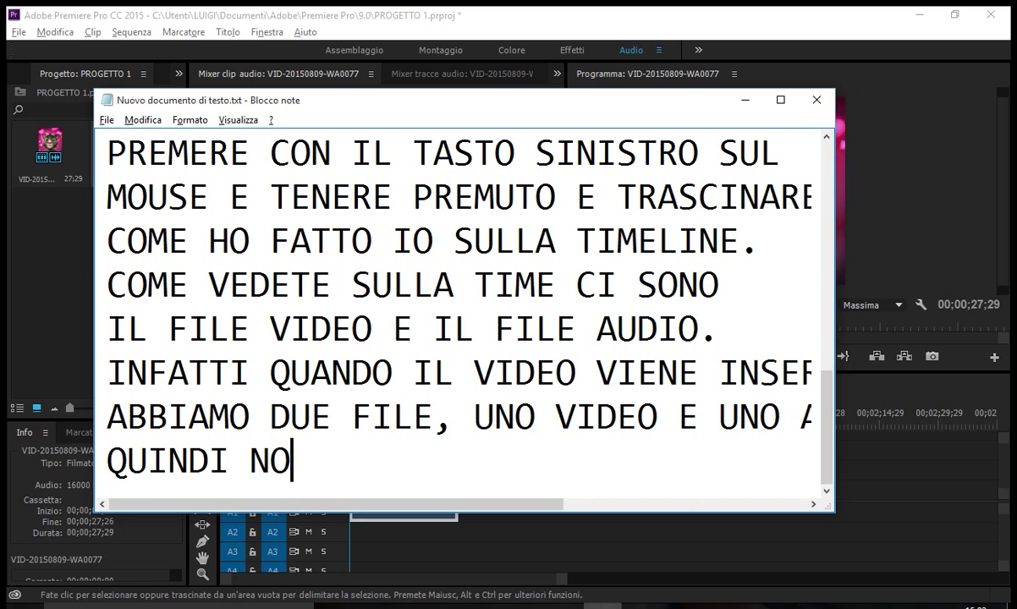
{"action": "type", "text": "NI"}
{"action": "key", "text": "BackSpace"}
{"action": "key", "text": "BackSpace"}
{"action": "type", "text": "I "}
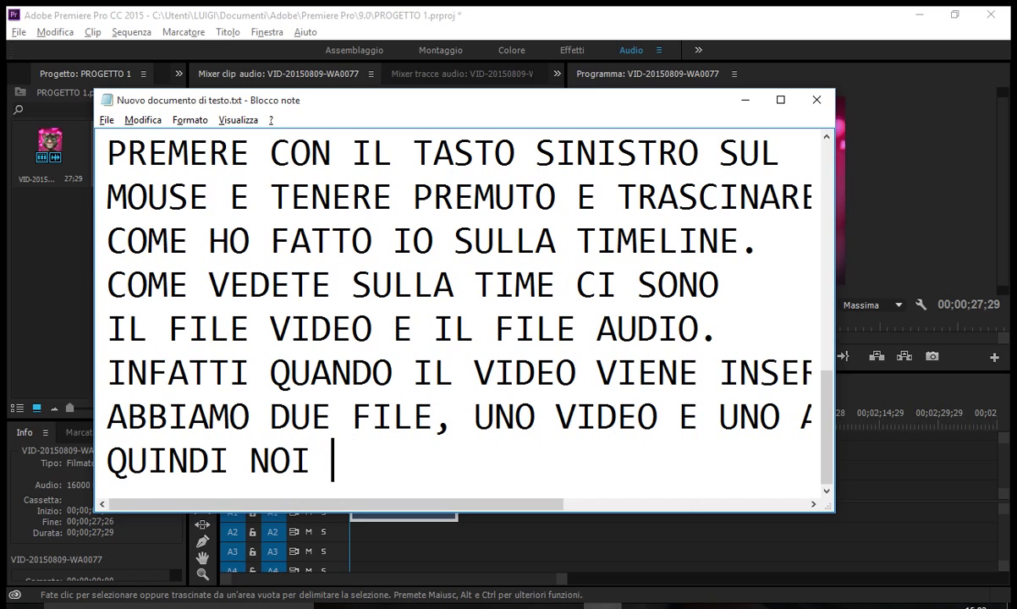
{"action": "type", "text": "PVOLE"}
{"action": "type", "text": "NDO "}
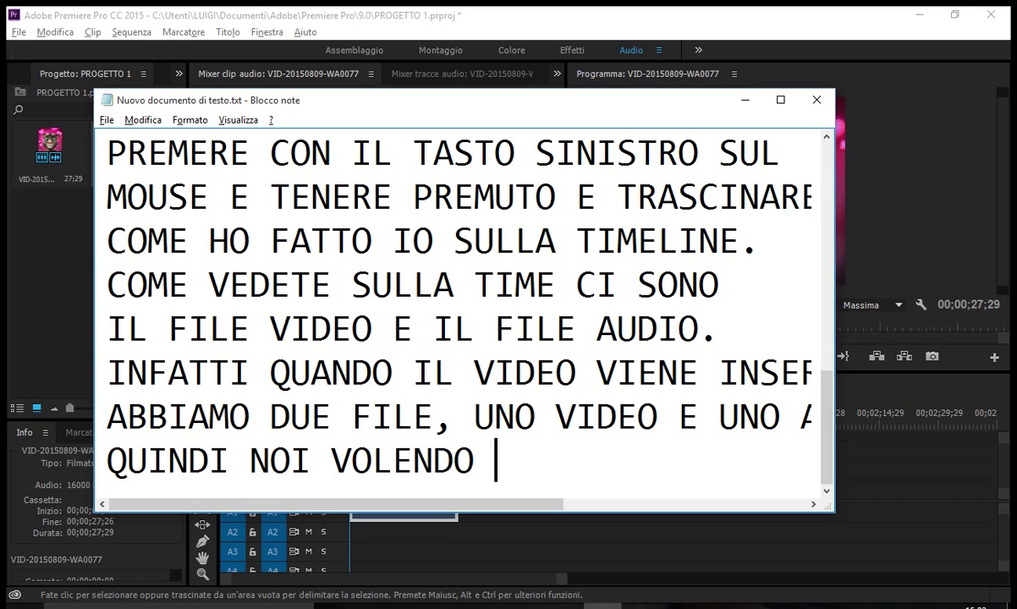
{"action": "type", "text": "POGTRE"}
{"action": "key", "text": "BackSpace"}
{"action": "key", "text": "BackSpace"}
{"action": "key", "text": "BackSpace"}
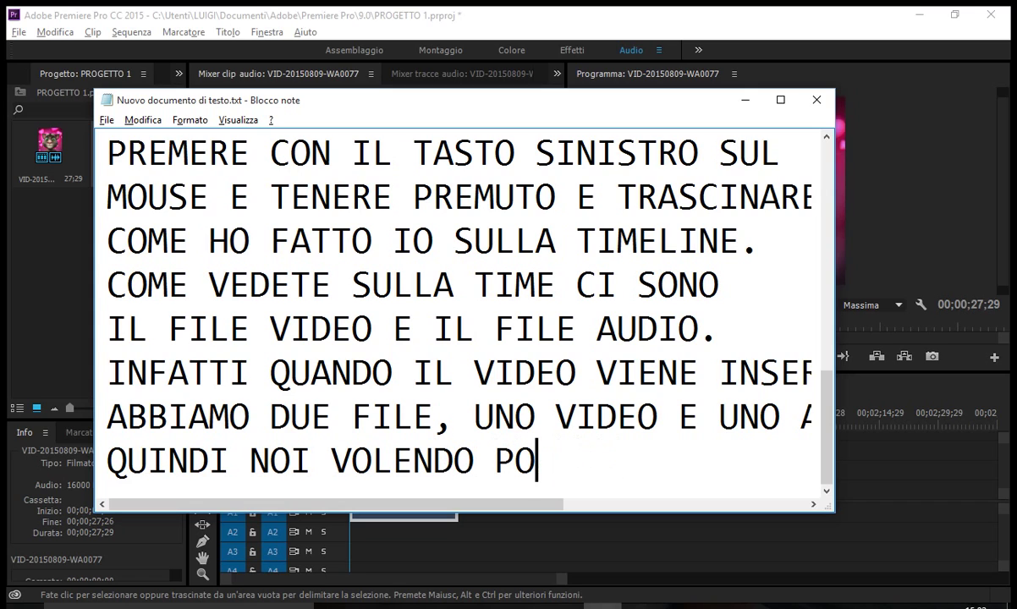
{"action": "type", "text": "SSIMAO"}
{"action": "key", "text": "BackSpace"}
{"action": "key", "text": "BackSpace"}
{"action": "key", "text": "BackSpace"}
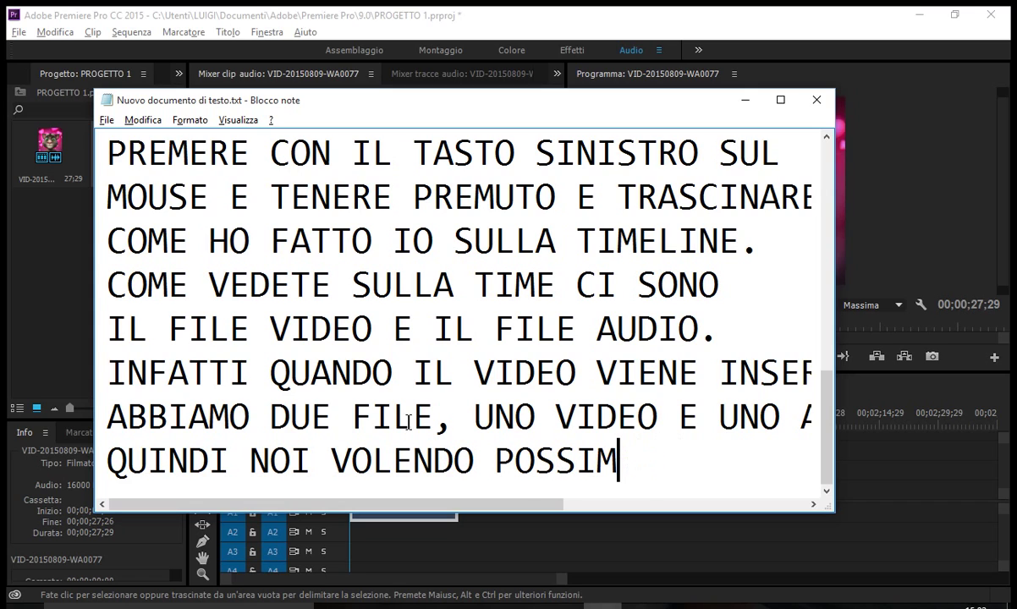
{"action": "type", "text": "MO"}
{"action": "key", "text": "Return"}
{"action": "type", "text": "C"}
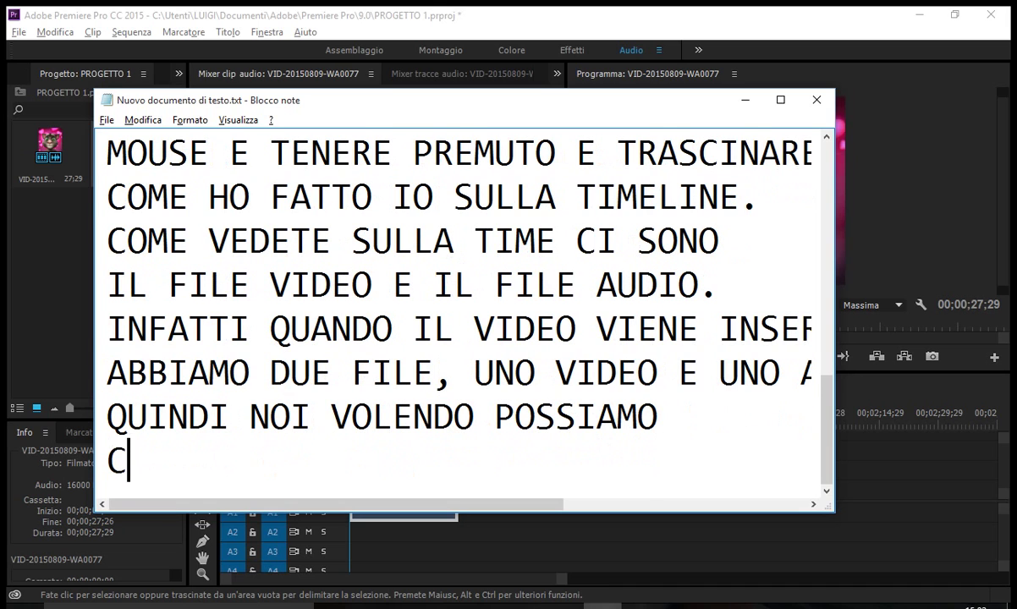
{"action": "type", "text": "ANCELLARE L'A"}
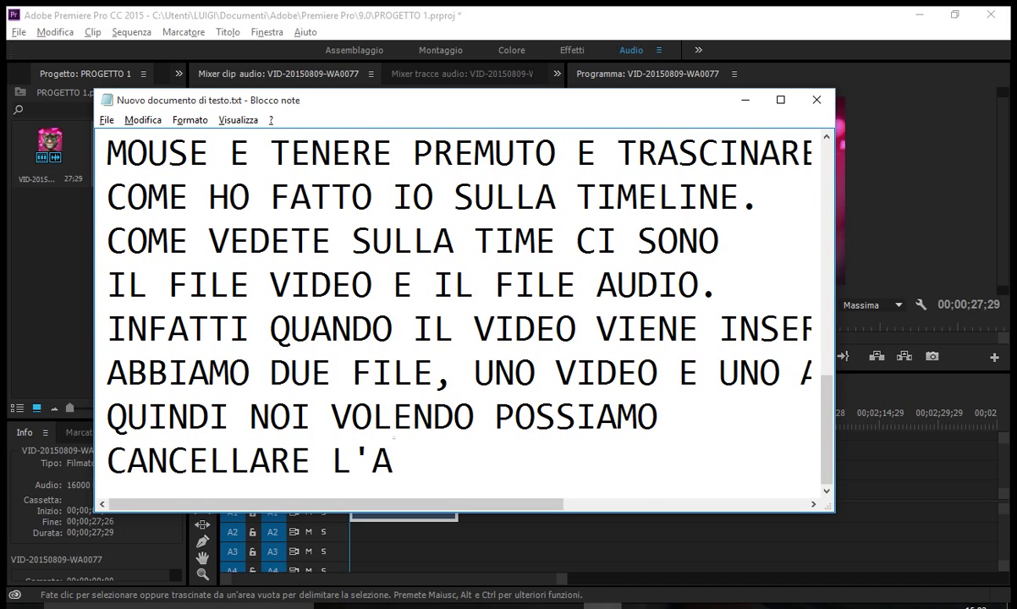
{"action": "type", "text": "UTO"}
{"action": "key", "text": "BackSpace"}
{"action": "key", "text": "BackSpace"}
{"action": "key", "text": "BackSpace"}
{"action": "type", "text": "DI"}
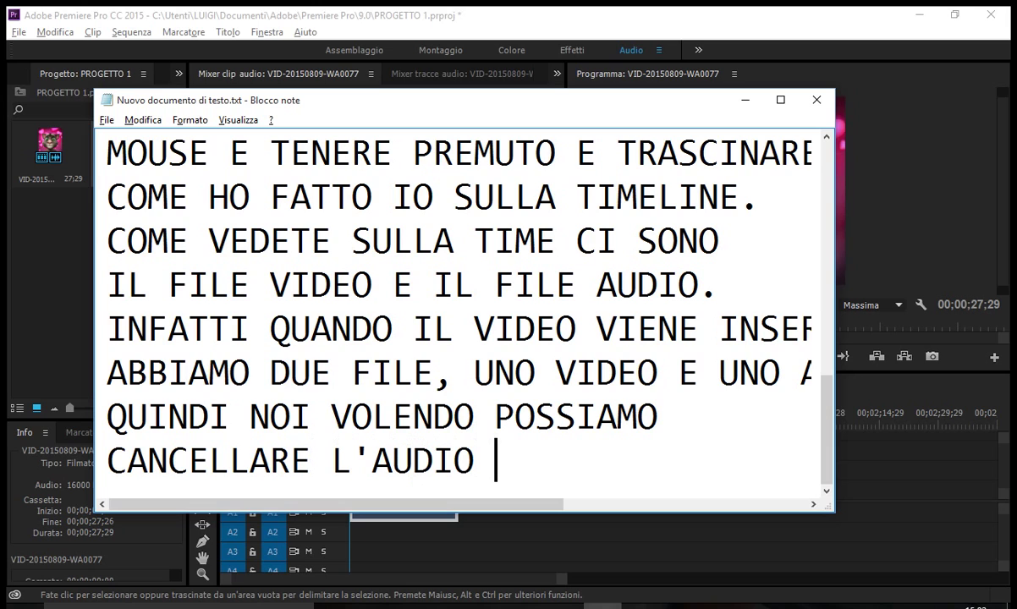
{"action": "type", "text": "ORIGINALE"}
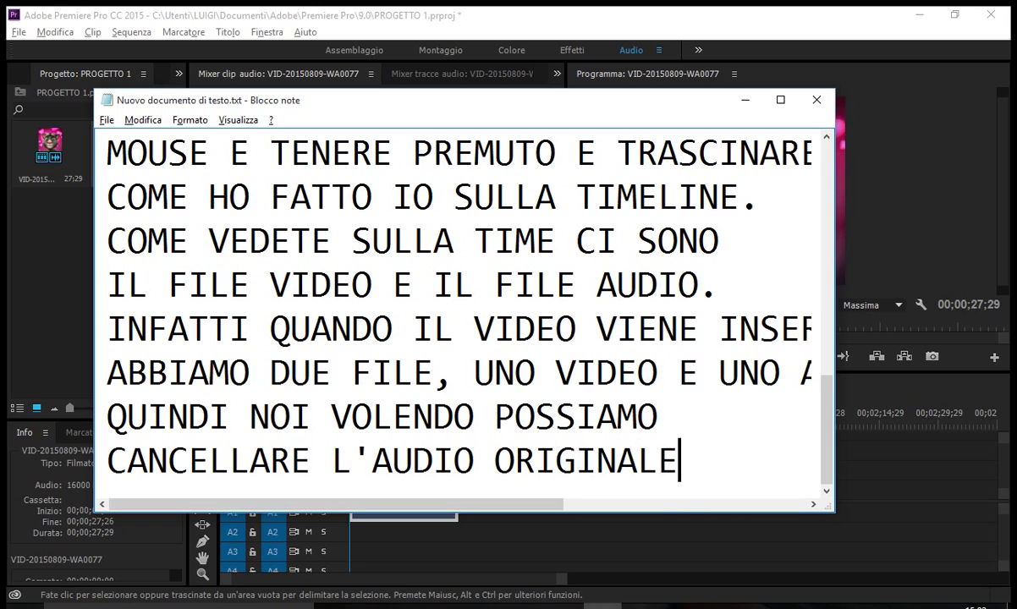
{"action": "type", "text": " E"}
Finish with 'INSERIRE UN FILE MUSICALE O ALTRO A NOSTRO PIACIMENTO.' and a line announcing the demonstration.
{"action": "key", "text": "Return"}
{"action": "type", "text": "INSEIR"}
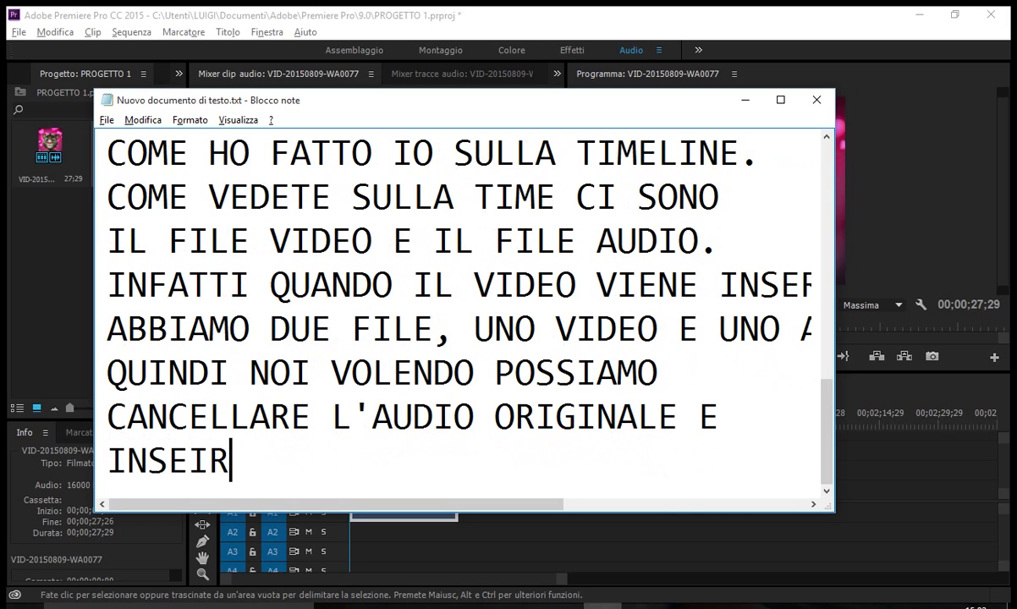
{"action": "type", "text": "E"}
{"action": "key", "text": "BackSpace"}
{"action": "key", "text": "BackSpace"}
{"action": "key", "text": "BackSpace"}
{"action": "key", "text": "BackSpace"}
{"action": "type", "text": "RI"}
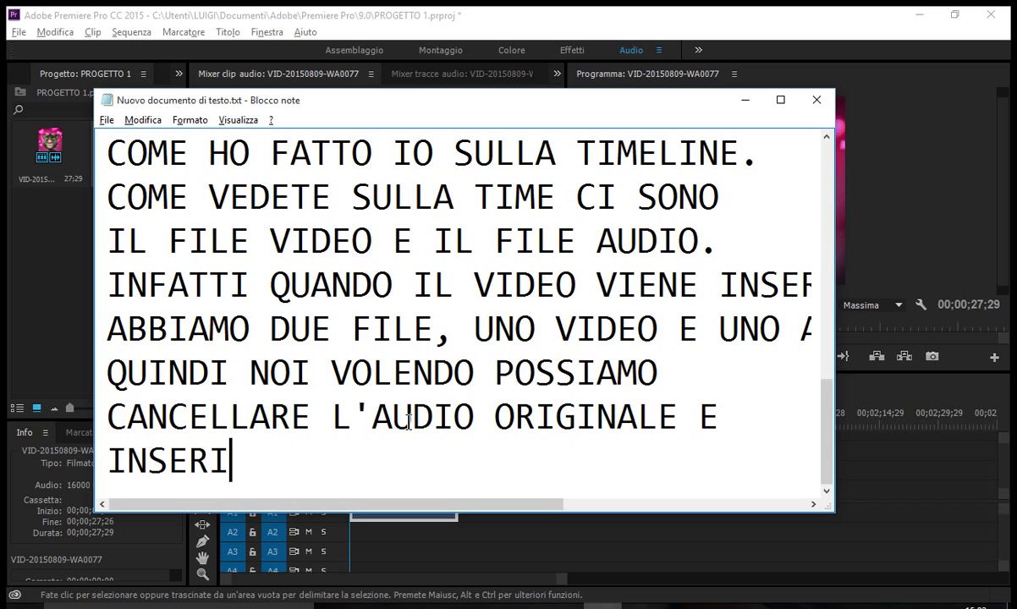
{"action": "type", "text": "RE UN FILE MUS"}
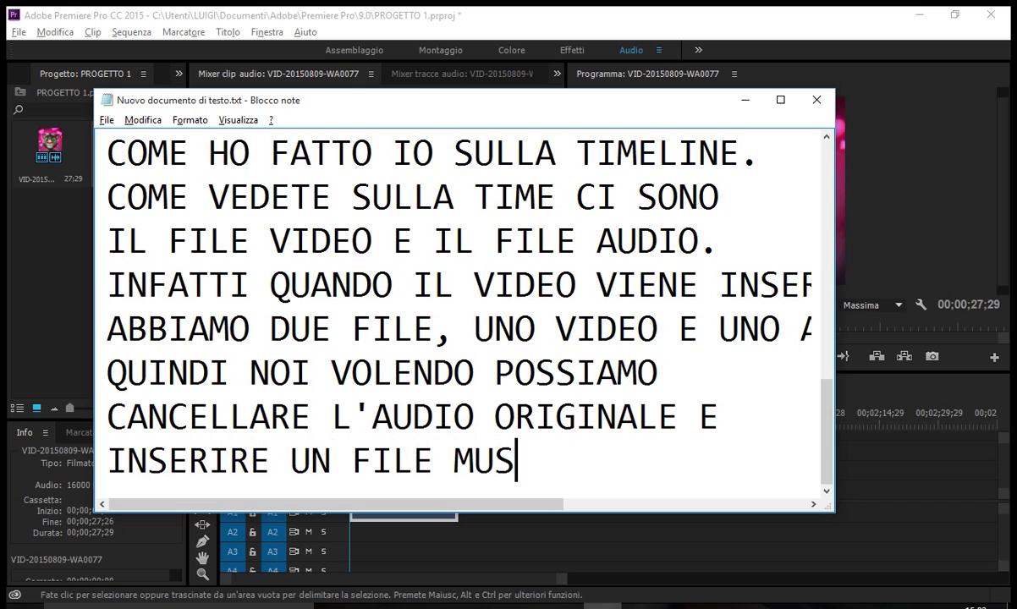
{"action": "type", "text": "ICALE O"}
{"action": "key", "text": "Return"}
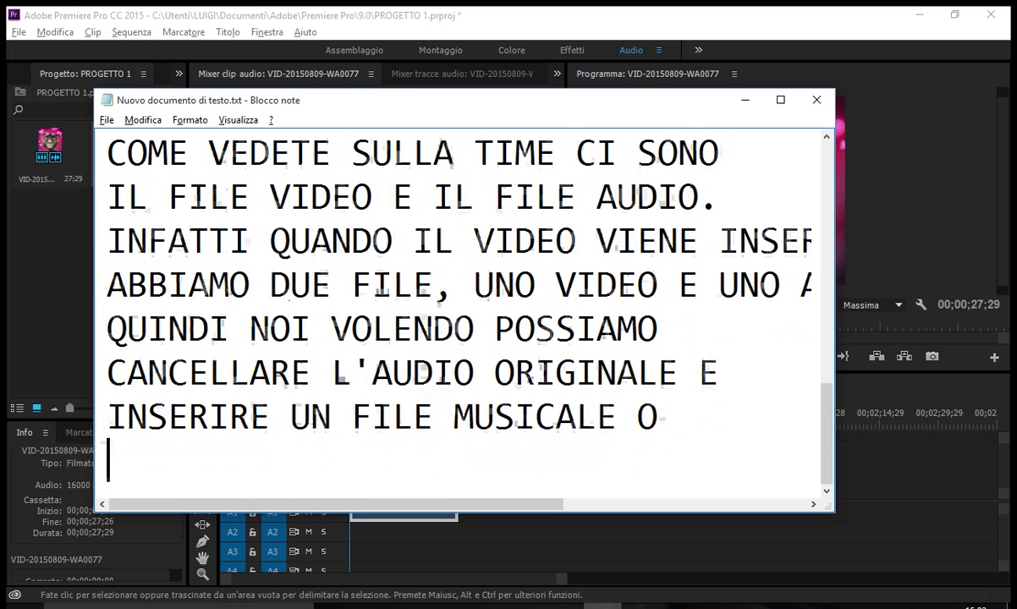
{"action": "type", "text": "ALTRO A NOSTRO"}
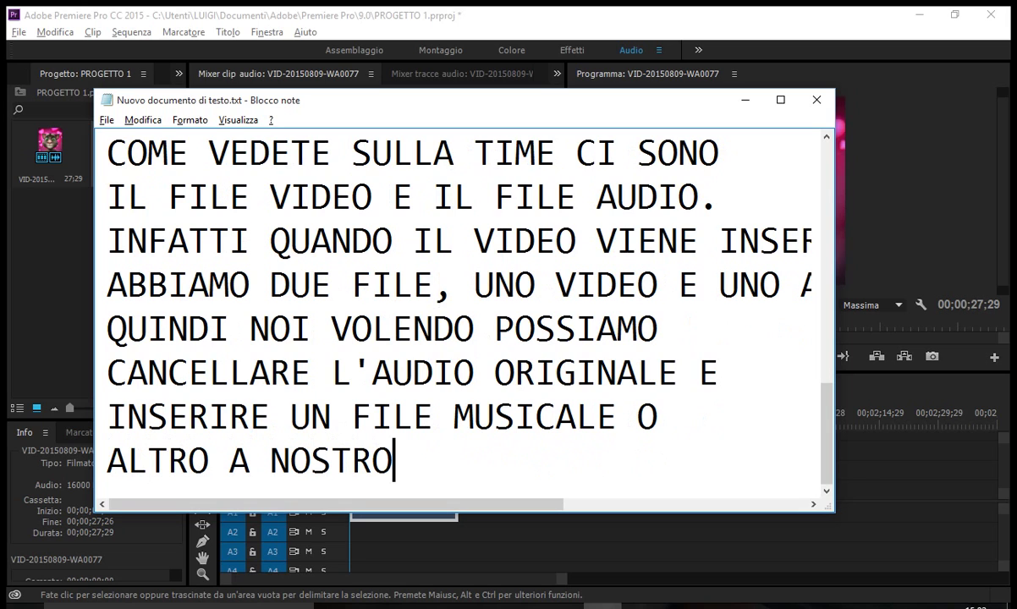
{"action": "type", "text": " PIACIMENTO."}
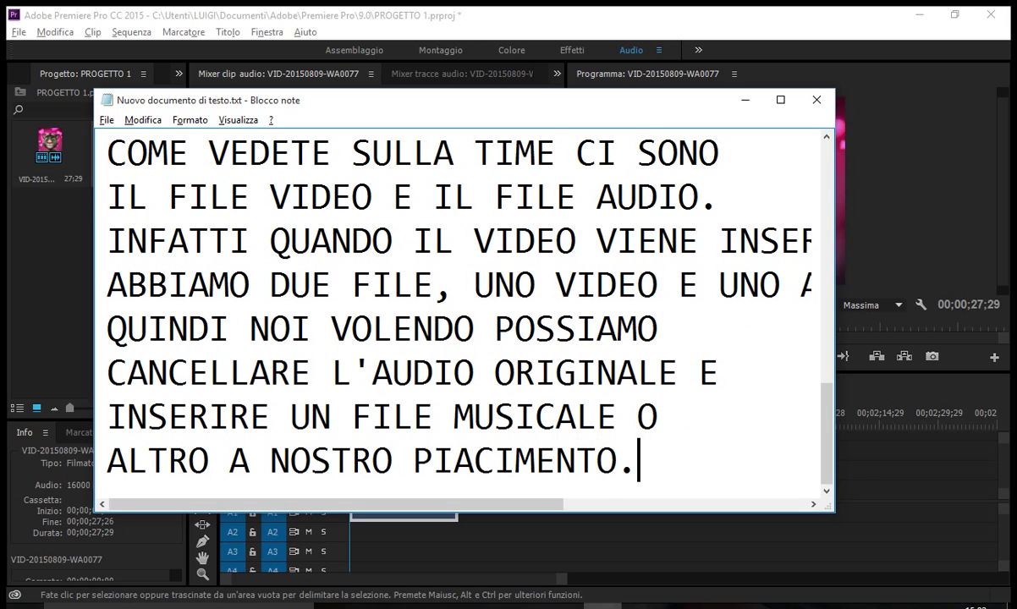
{"action": "key", "text": "Return"}
{"action": "type", "text": "VI D"}
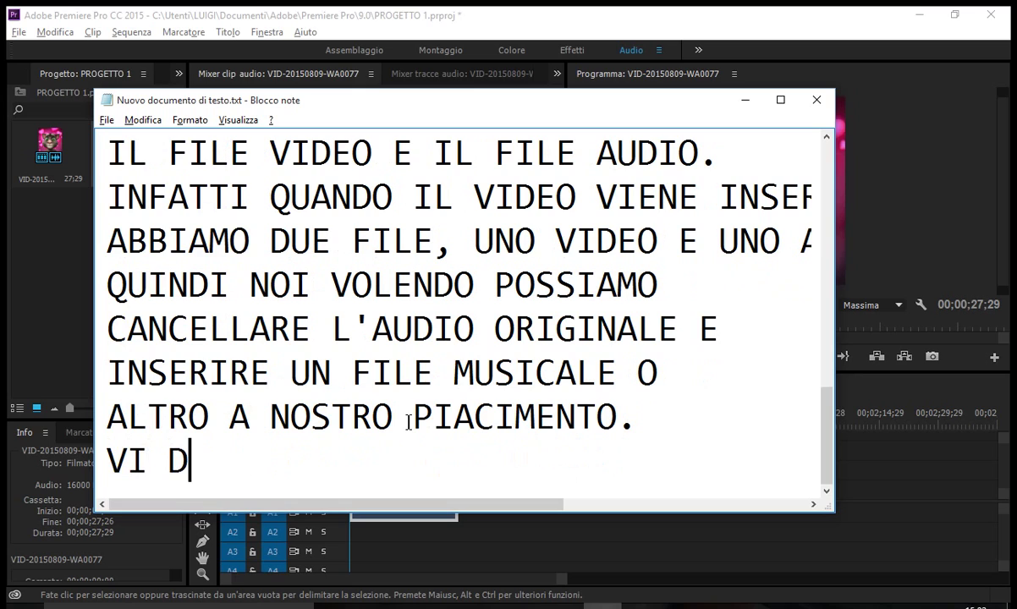
{"action": "type", "text": "AICC"}
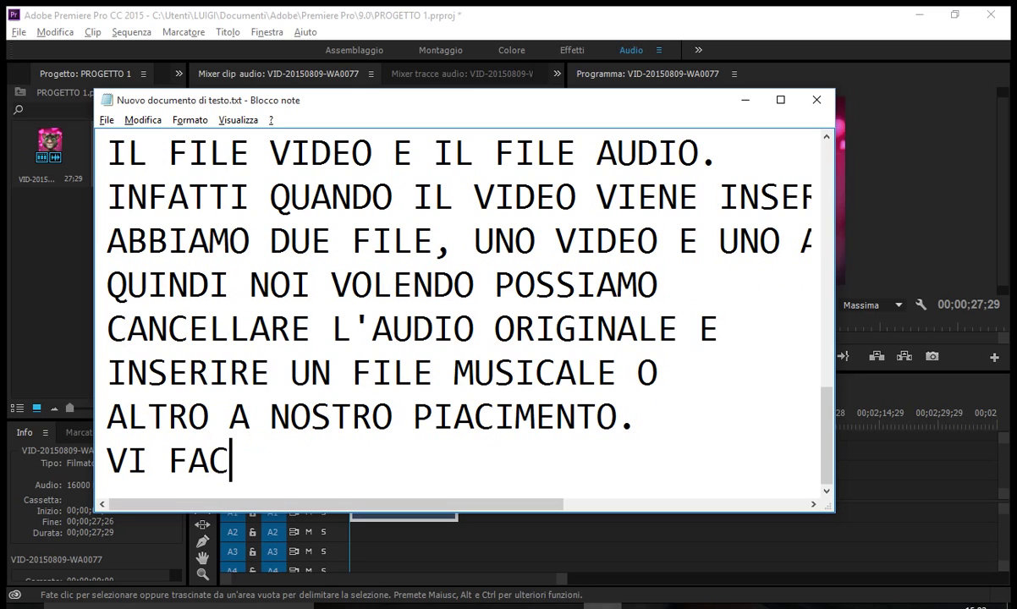
{"action": "type", "text": "IO VEDERE"}
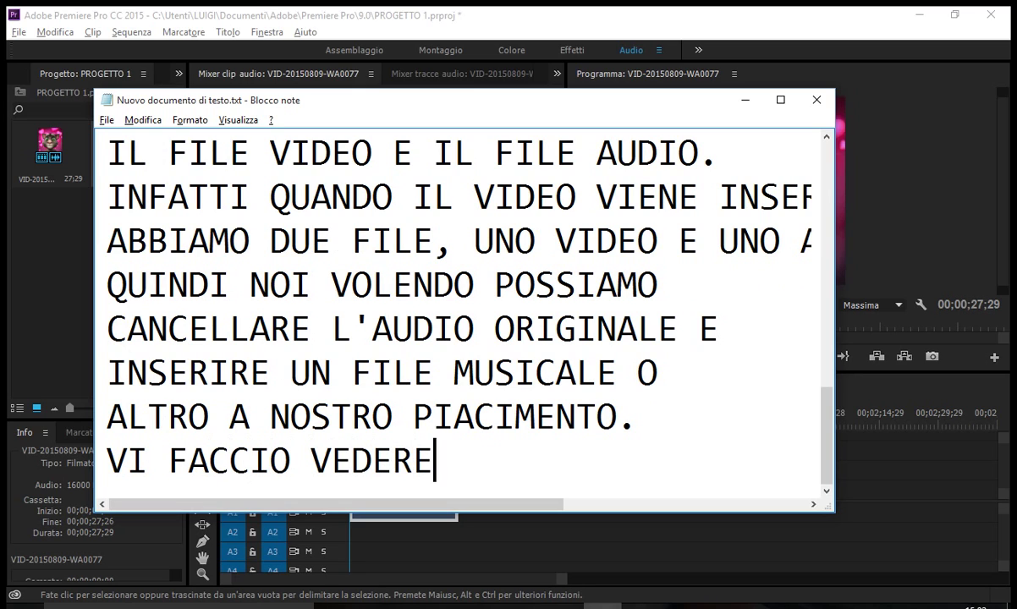
{"action": "type", "text": " PRATICAME"}
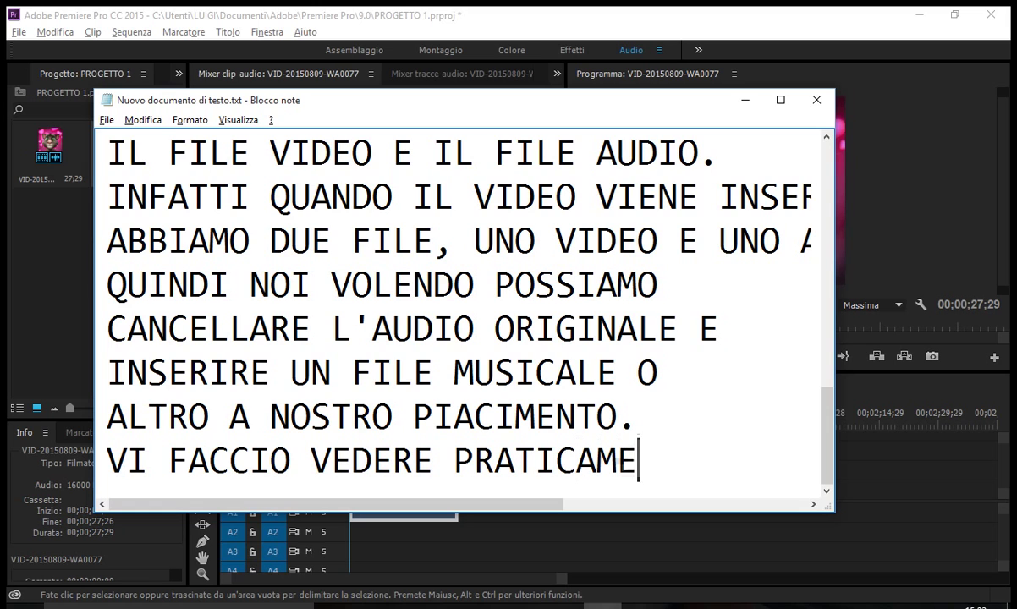
{"action": "type", "text": "NTE ORA"}
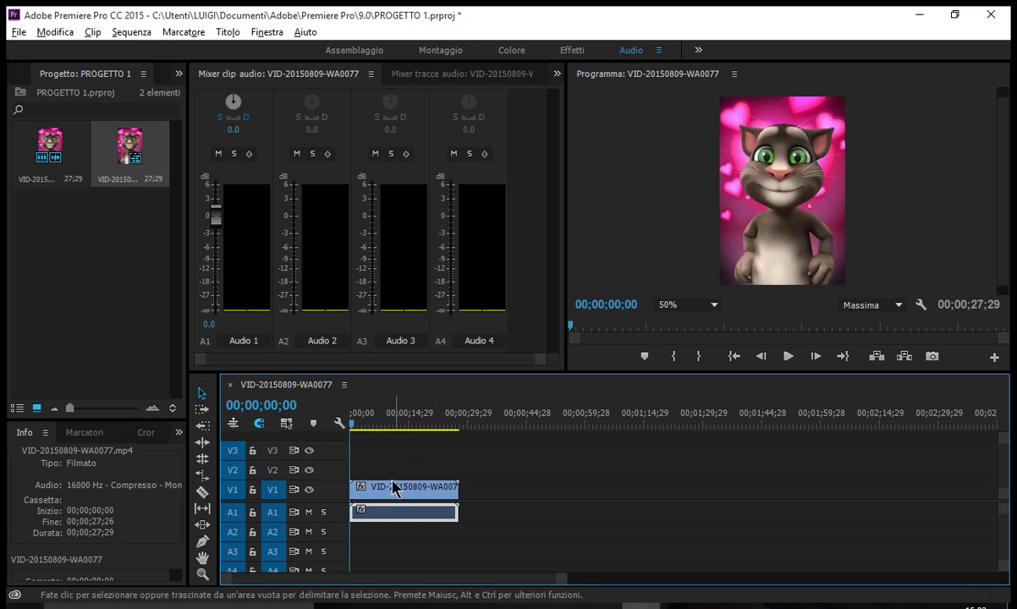
Play the VID-20150809-WA0077 sequence in the Program monitor to hear its A1 audio.
{"action": "left_click", "coordinate": [788, 356]}
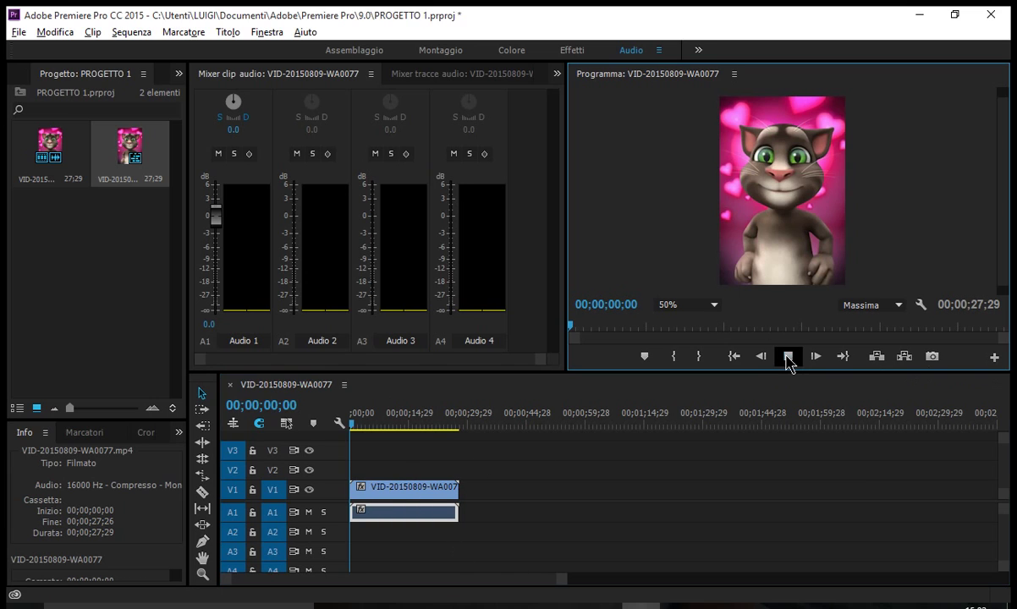
{"action": "left_click", "coordinate": [788, 357]}
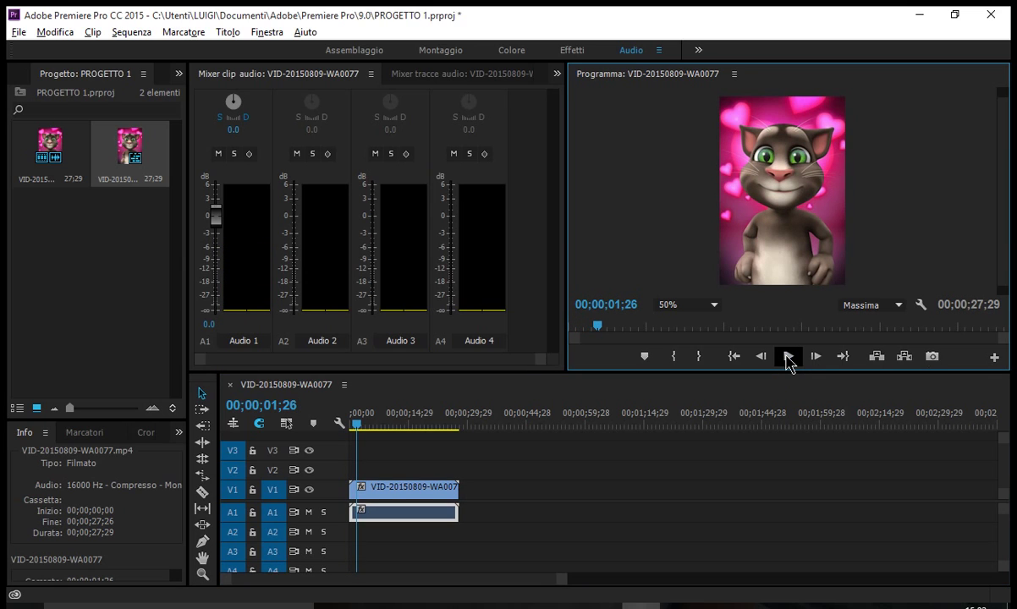
{"action": "left_click", "coordinate": [788, 356]}
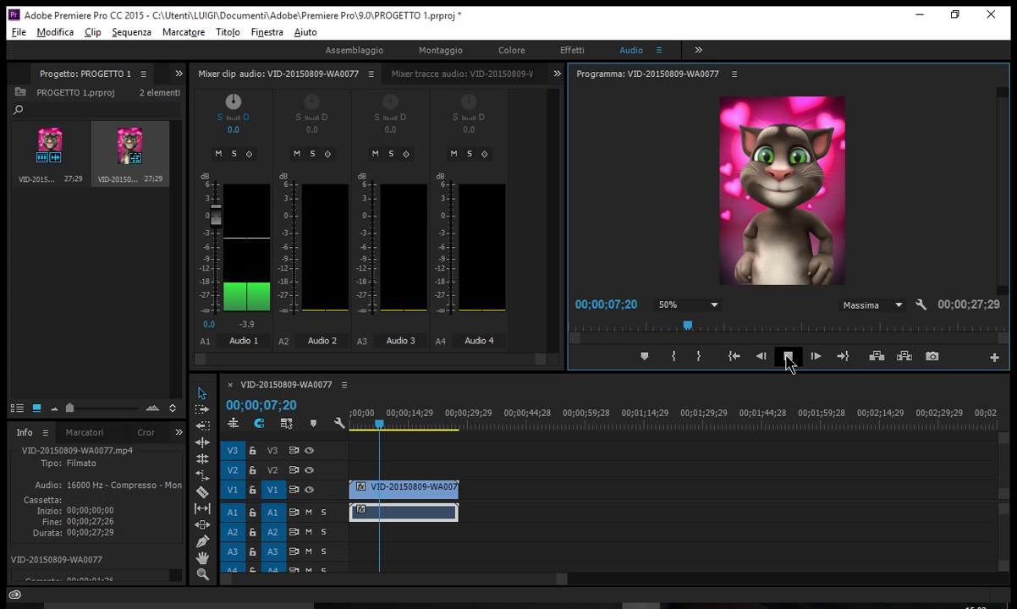
In Notepad, note that the original audio file will now be deleted and something inserted in its place.
{"action": "key", "text": "alt+Tab"}
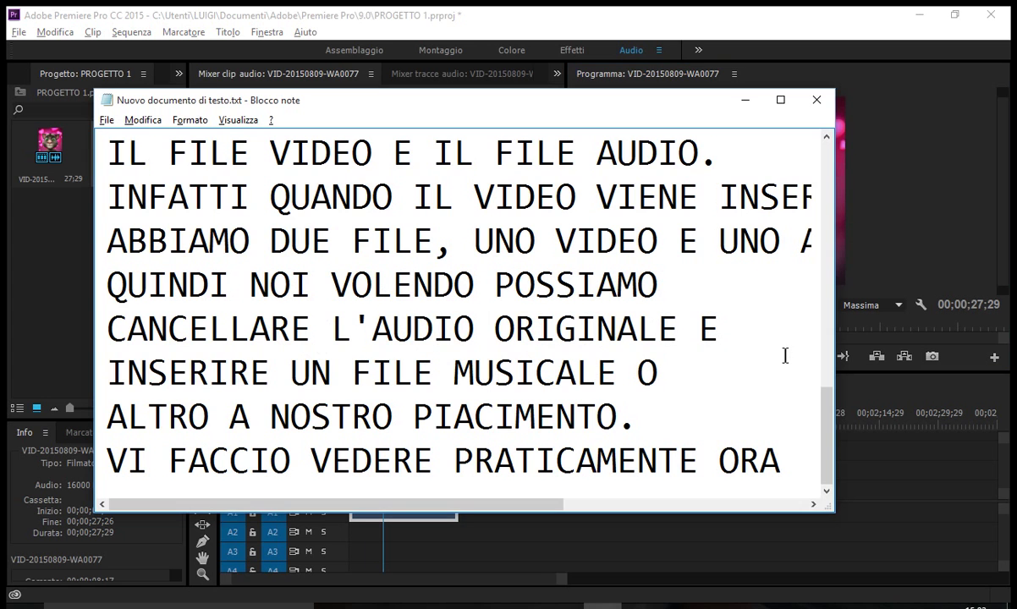
{"action": "type", "text": "COME"}
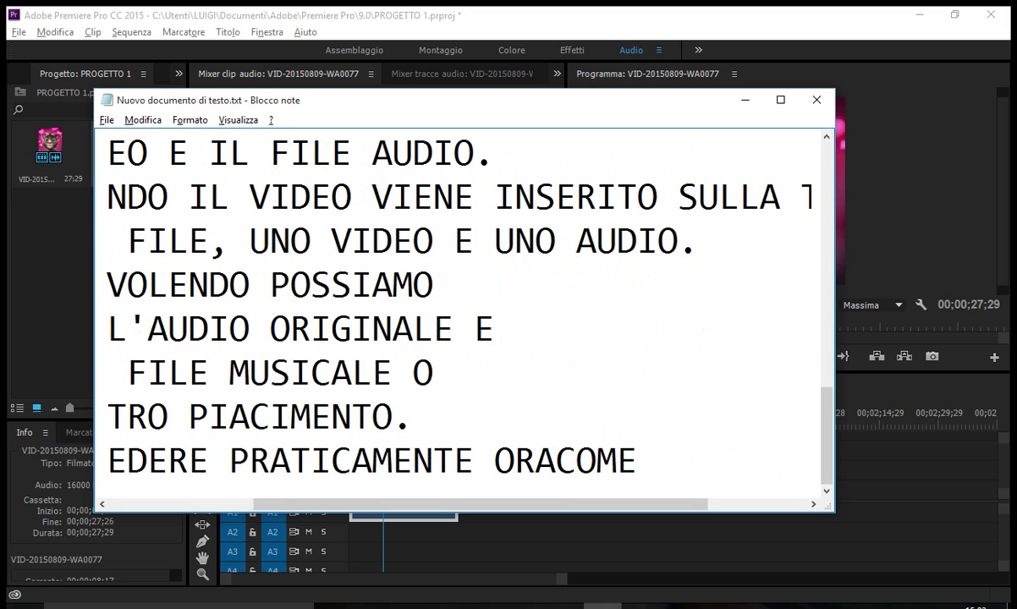
{"action": "key", "text": "BackSpace"}
{"action": "key", "text": "BackSpace"}
{"action": "key", "text": "BackSpace"}
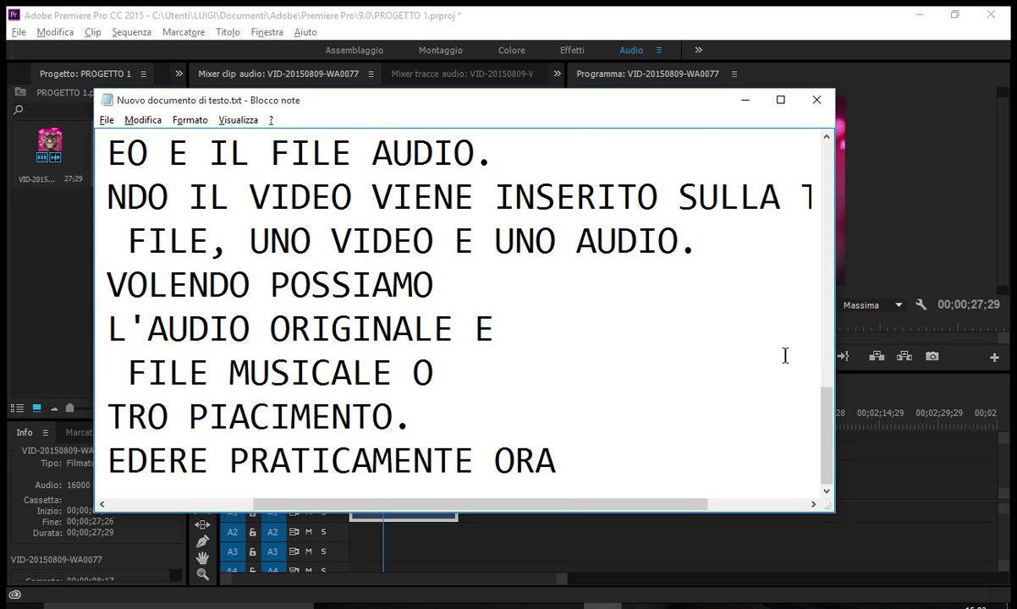
{"action": "key", "text": "Return"}
{"action": "type", "text": "COME POTETE"}
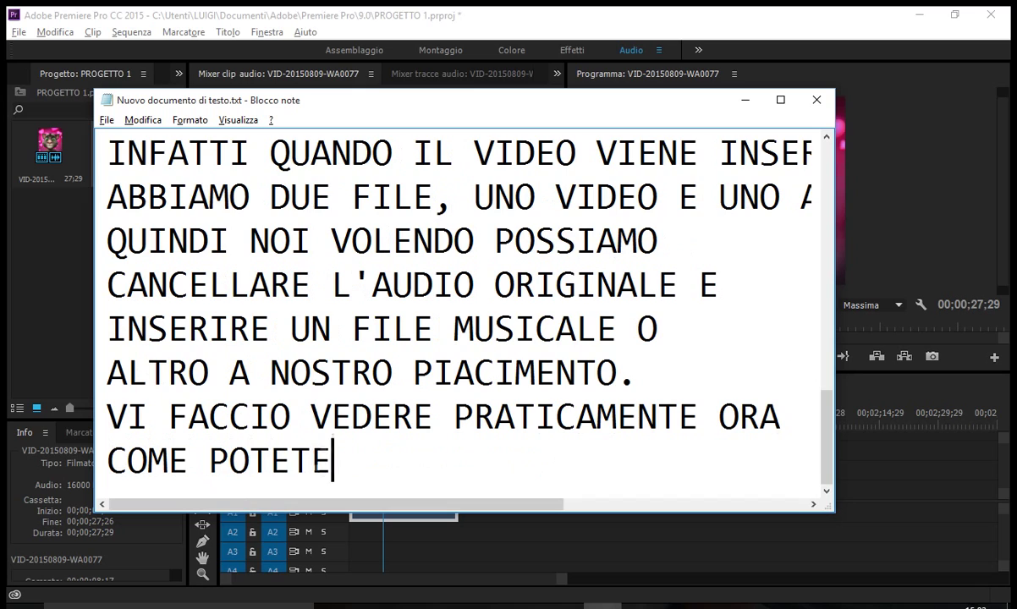
{"action": "type", "text": " VEDERE ADES"}
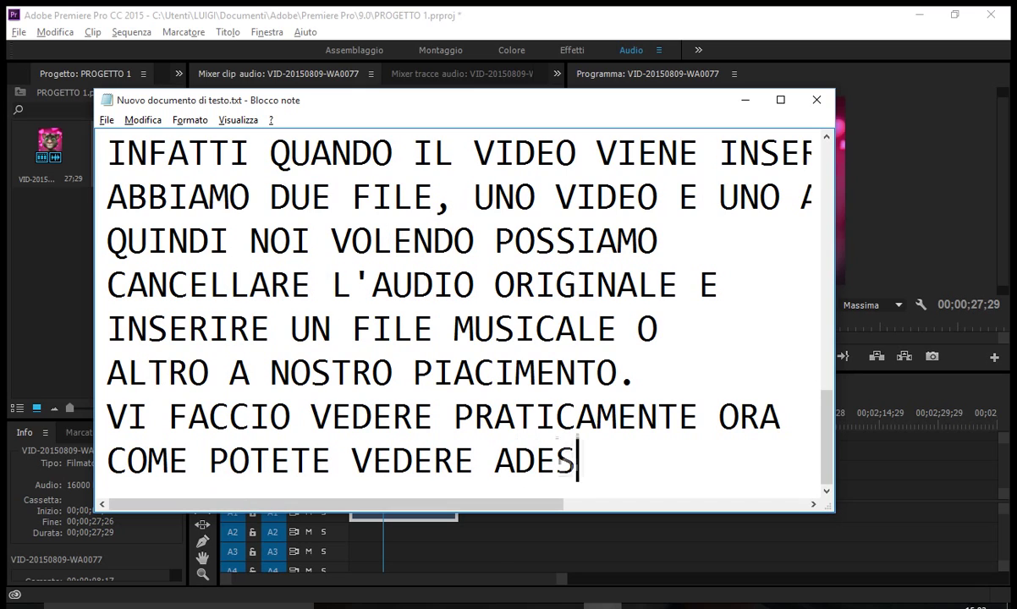
{"action": "type", "text": "SO IL "}
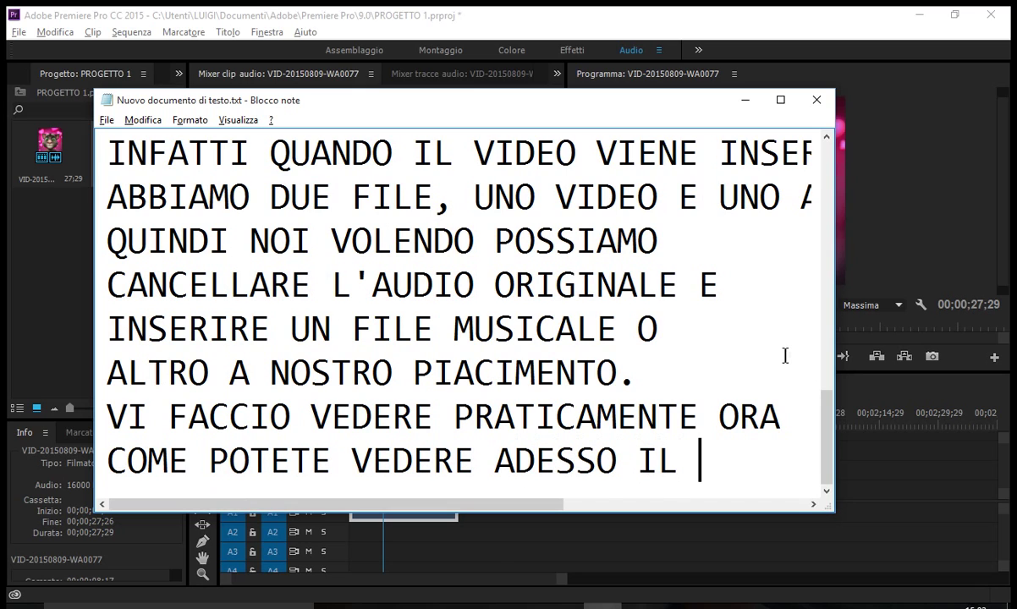
{"action": "type", "text": "FILE A"}
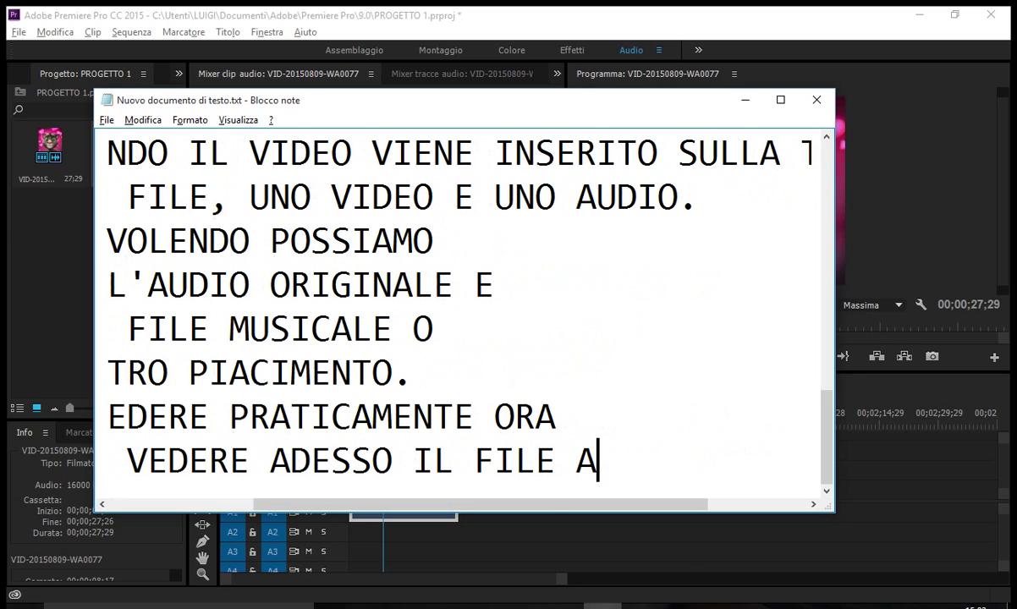
{"action": "type", "text": "UDIO"}
{"action": "key", "text": "Return"}
{"action": "type", "text": "OR"}
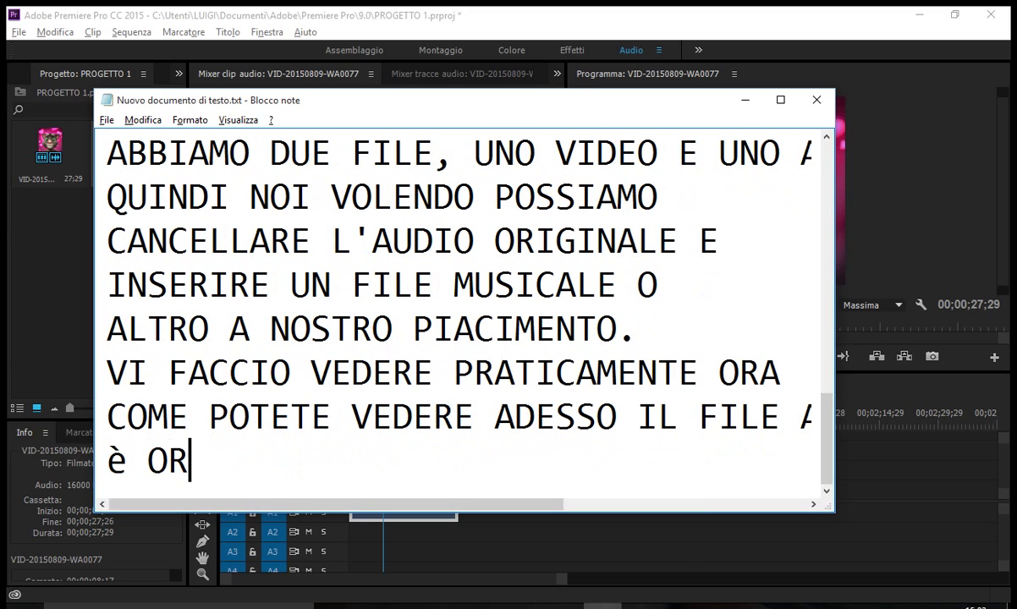
{"action": "type", "text": "IGINALE"}
{"action": "key", "text": "Return"}
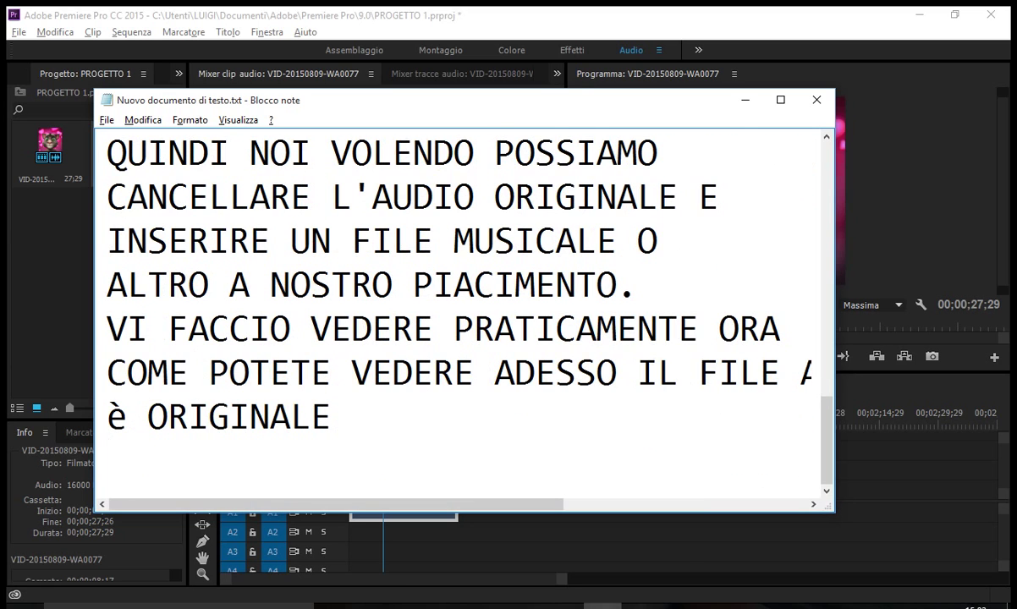
{"action": "type", "text": "ORA LO C"}
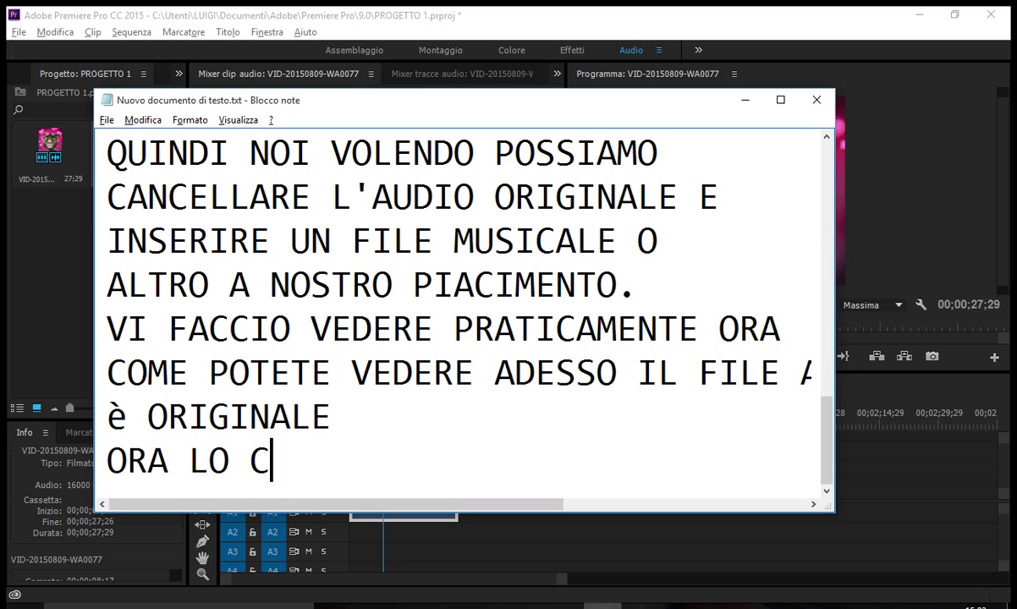
{"action": "type", "text": "ANCELLO E INS"}
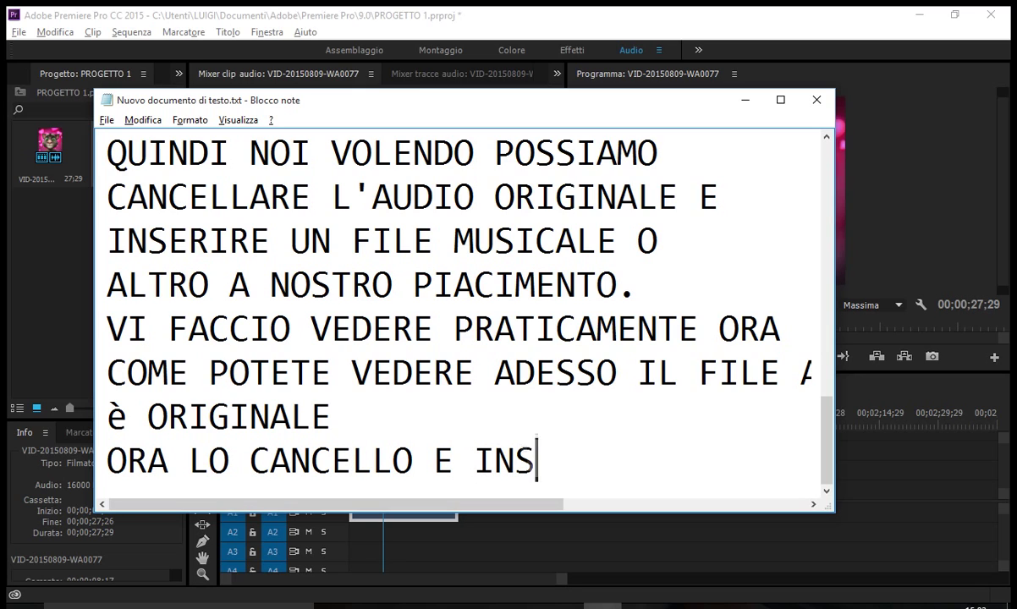
{"action": "type", "text": "ERIRS"}
{"action": "key", "text": "BackSpace"}
{"action": "key", "text": "BackSpace"}
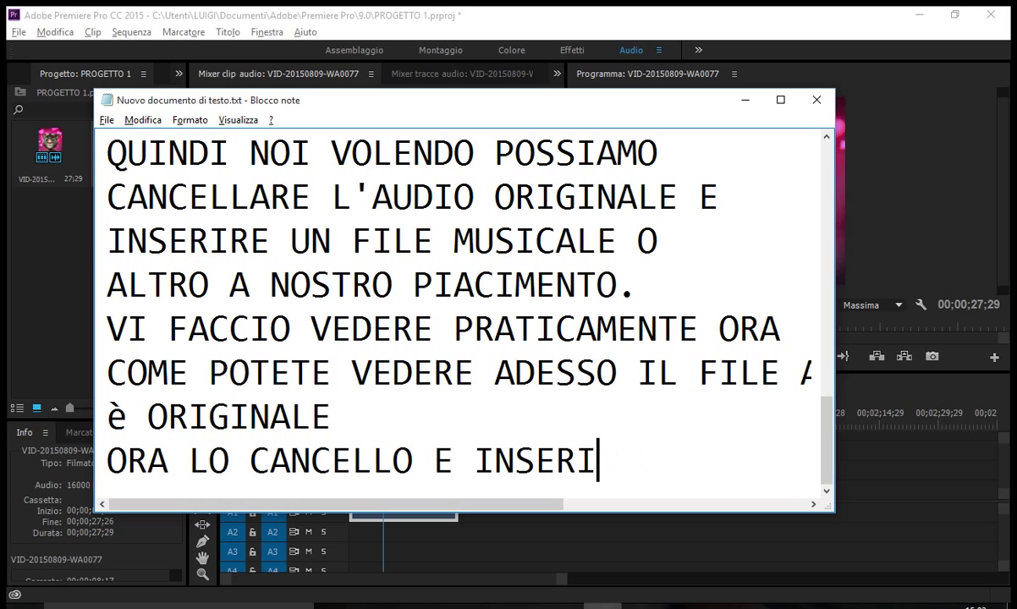
{"action": "type", "text": "SCO"}
{"action": "key", "text": "Return"}
Add lines saying the replacement is another non-musical file, since YouTube blocks copyrighted audio.
{"action": "type", "text": "UN FIL"}
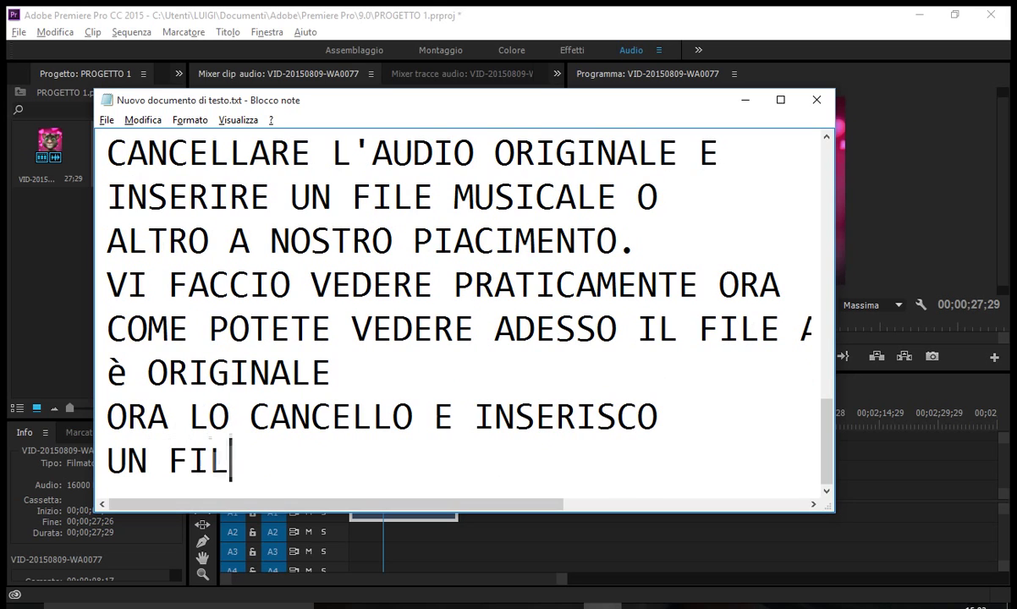
{"action": "type", "text": "E MUSICALE"}
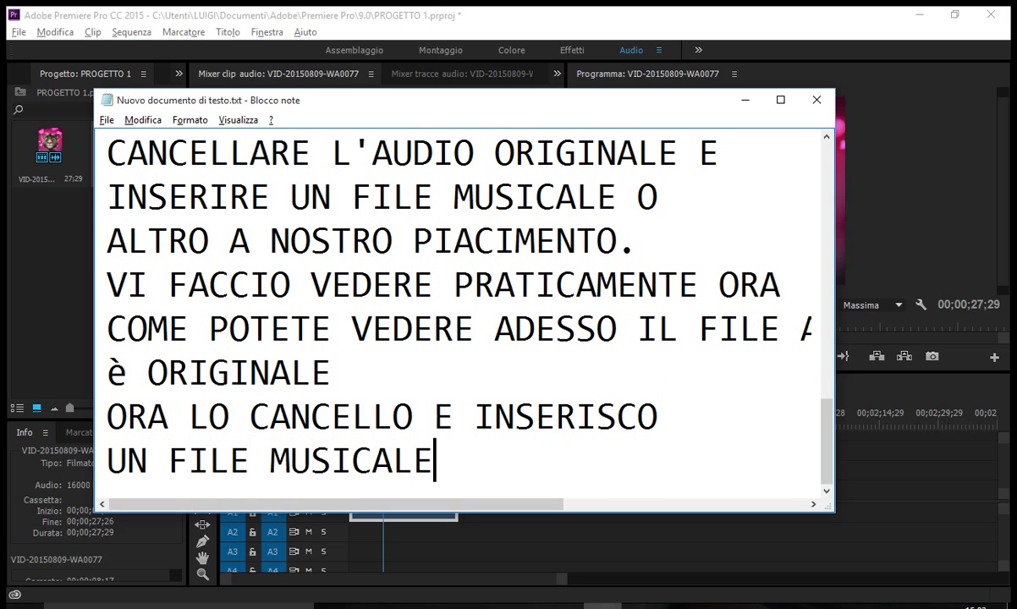
{"action": "key", "text": "BackSpace"}
{"action": "key", "text": "BackSpace"}
{"action": "key", "text": "BackSpace"}
{"action": "key", "text": "BackSpace"}
{"action": "key", "text": "BackSpace"}
{"action": "key", "text": "BackSpace"}
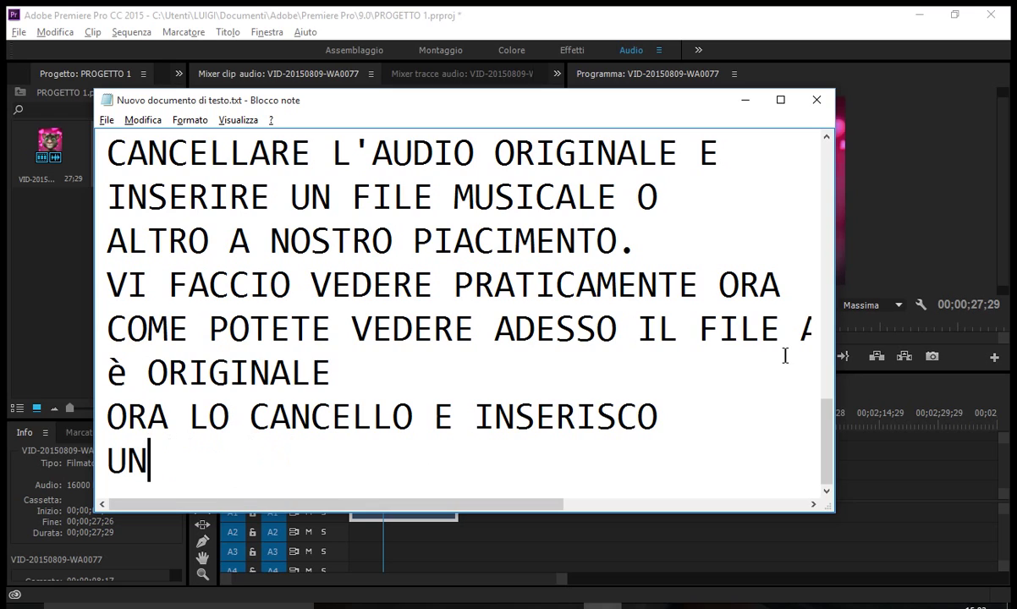
{"action": "type", "text": "ALTRO FIL"}
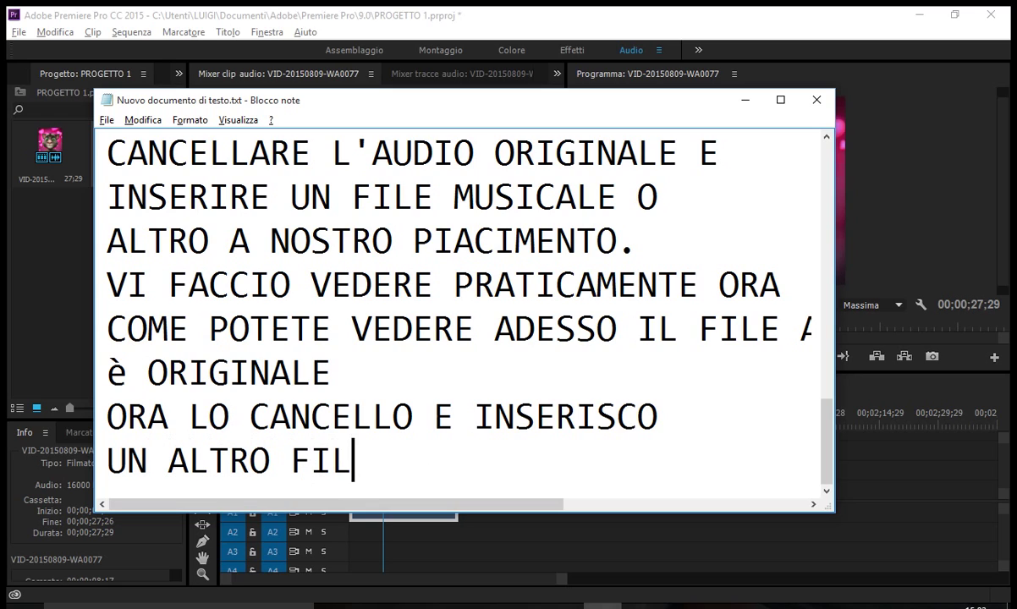
{"action": "type", "text": "E. NON SU"}
{"action": "key", "text": "BackSpace"}
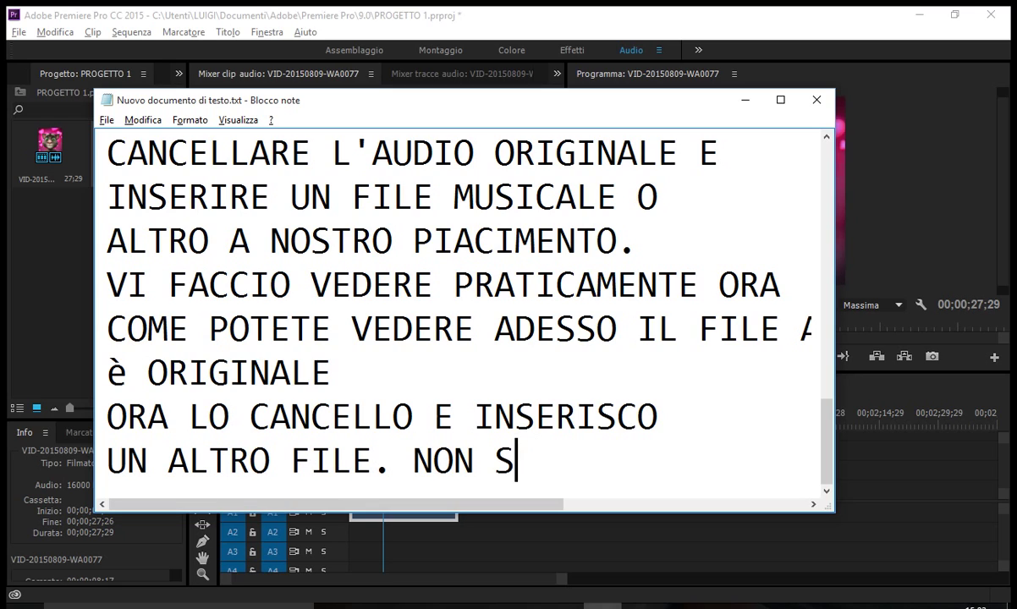
{"action": "key", "text": "BackSpace"}
{"action": "type", "text": "MUSICALE,"}
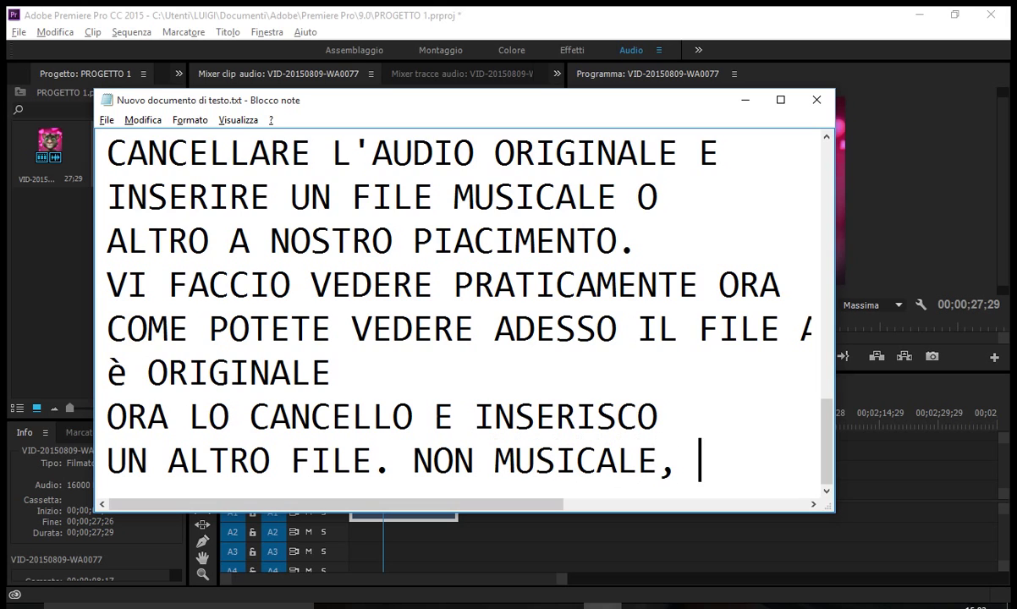
{"action": "key", "text": "Return"}
{"action": "type", "text": "ALTGRIMEN"}
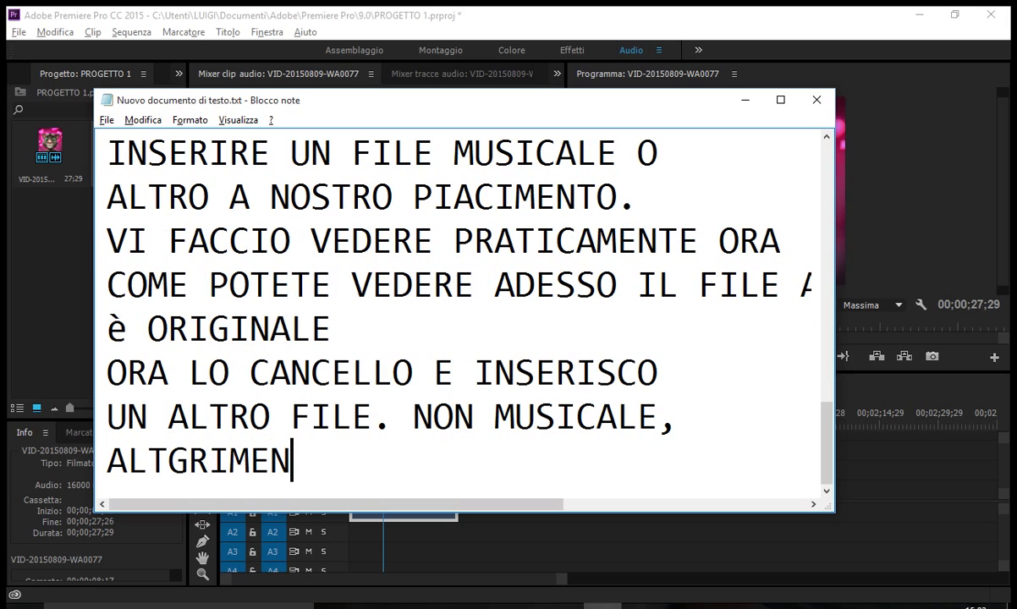
{"action": "type", "text": "TI YOUTU"}
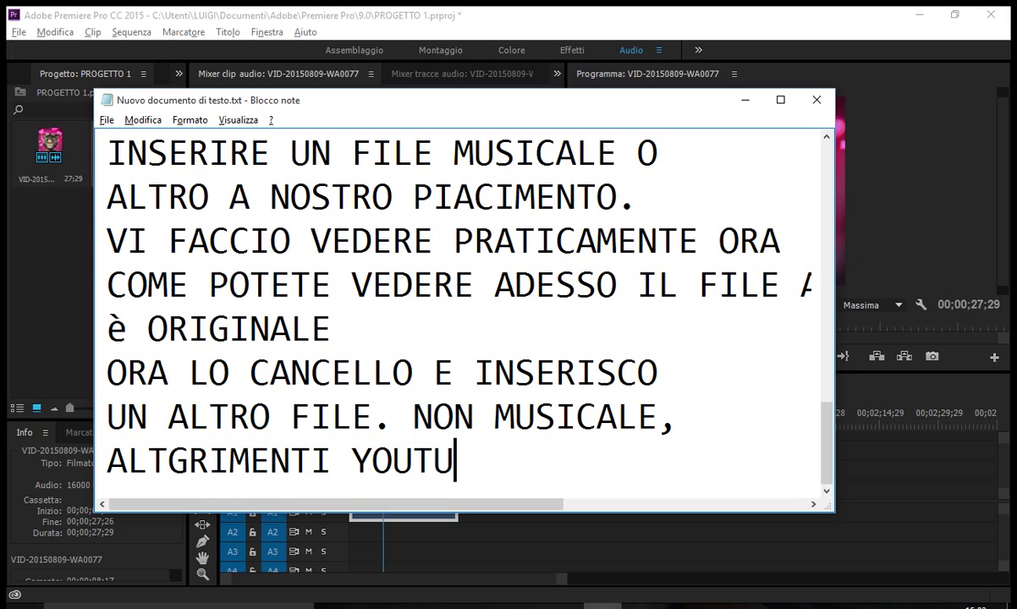
{"action": "type", "text": "BE PER COP"}
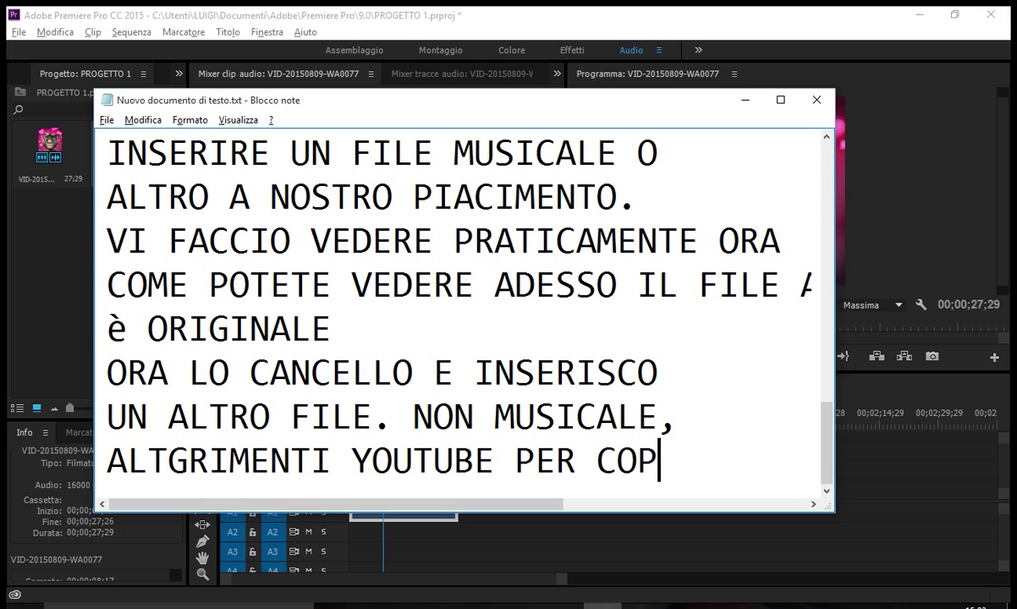
{"action": "type", "text": "YRIGHT"}
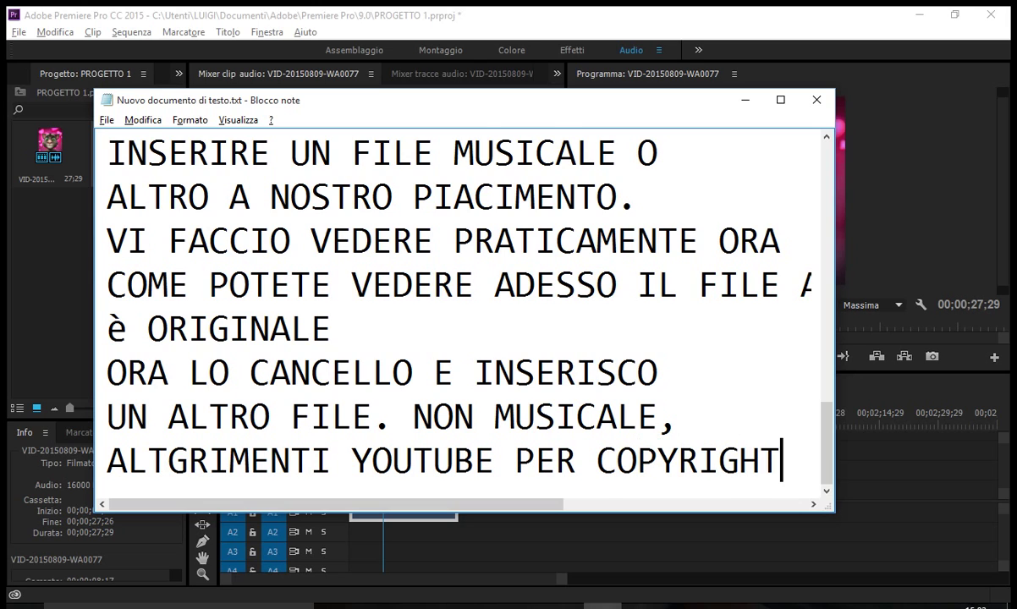
{"action": "key", "text": "Return"}
{"action": "type", "text": "O"}
{"action": "key", "text": "BackSpace"}
{"action": "key", "text": "BackSpace"}
{"action": "type", "text": "ROMP"}
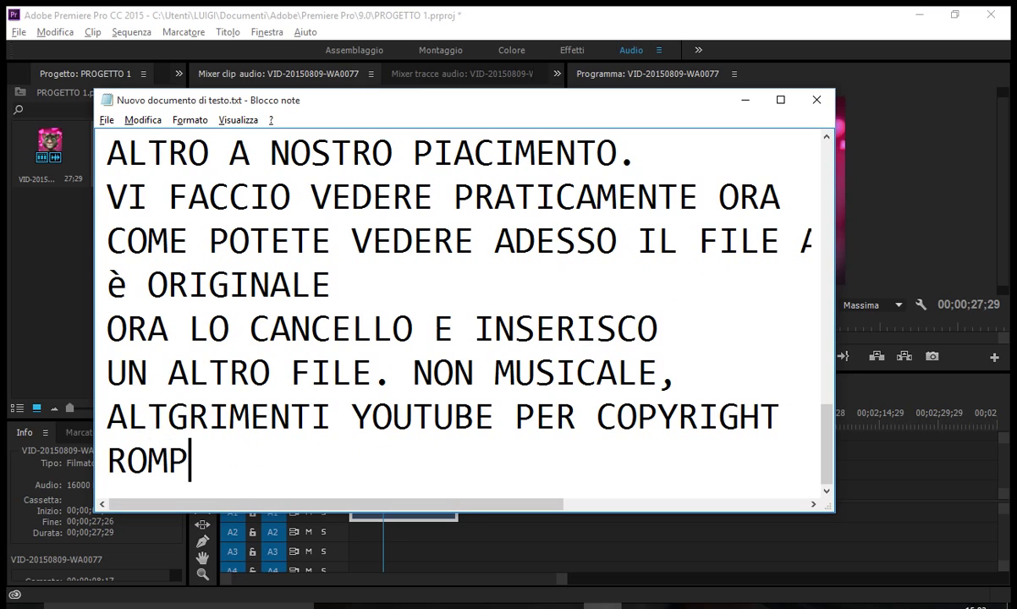
{"action": "type", "text": "A"}
{"action": "type", "text": "OME "}
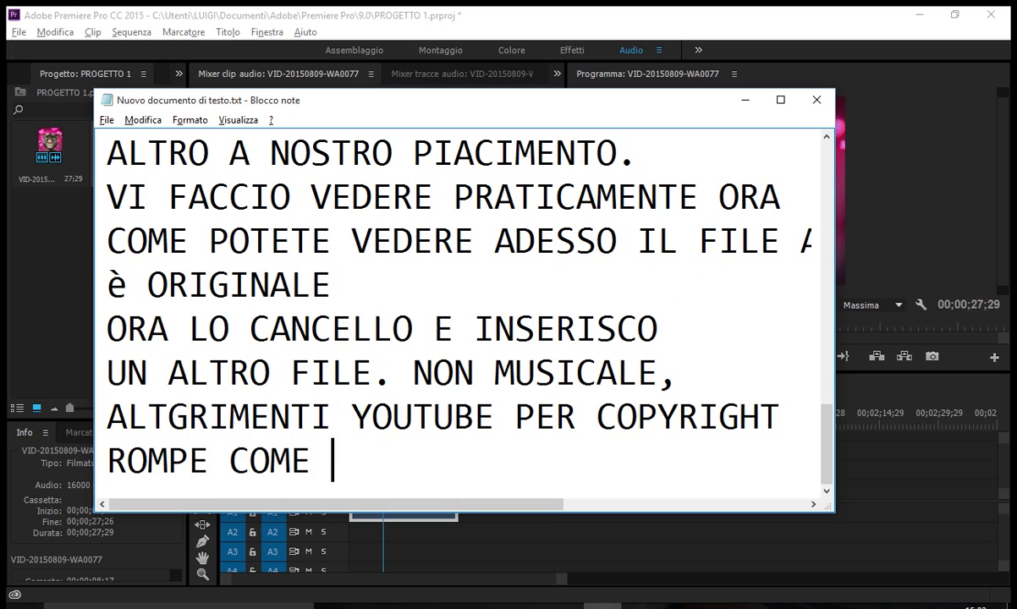
{"action": "type", "text": "AL SOLITO E B"}
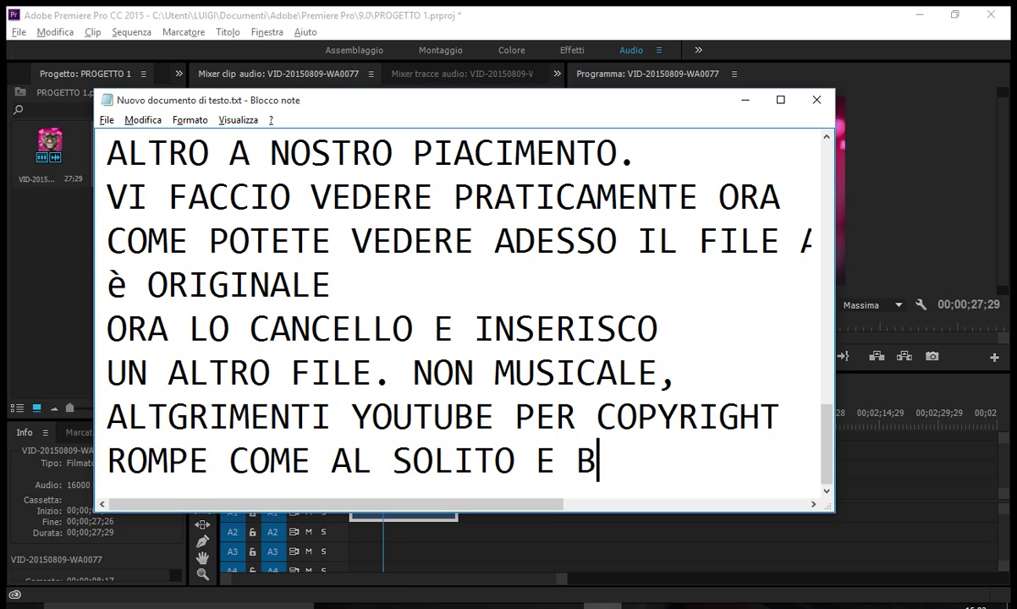
{"action": "type", "text": "LOCCA I"}
{"action": "key", "text": "Return"}
{"action": "type", "text": "V"}
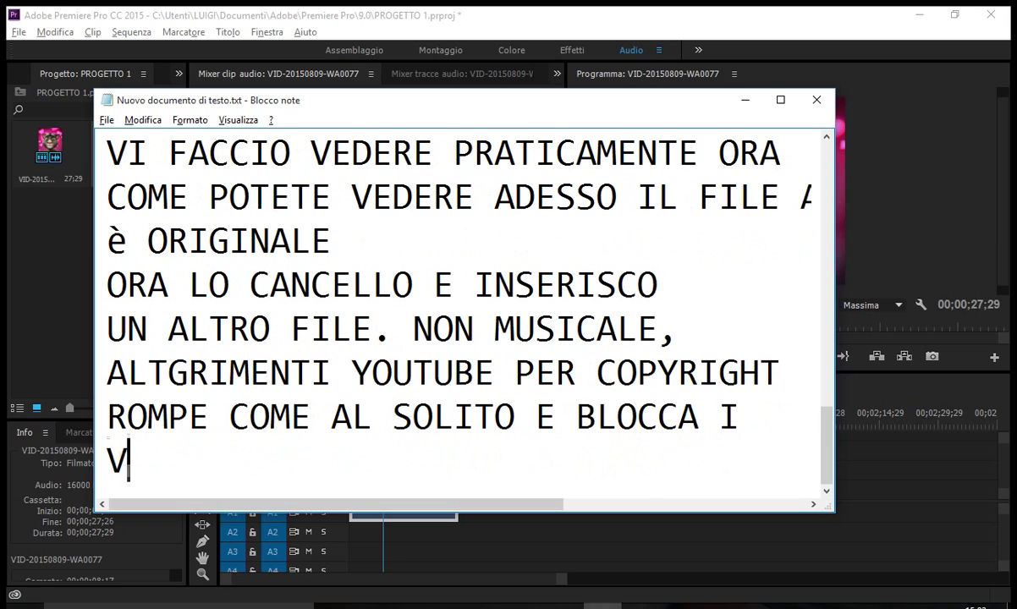
{"action": "type", "text": "ESO"}
{"action": "key", "text": "BackSpace"}
{"action": "key", "text": "BackSpace"}
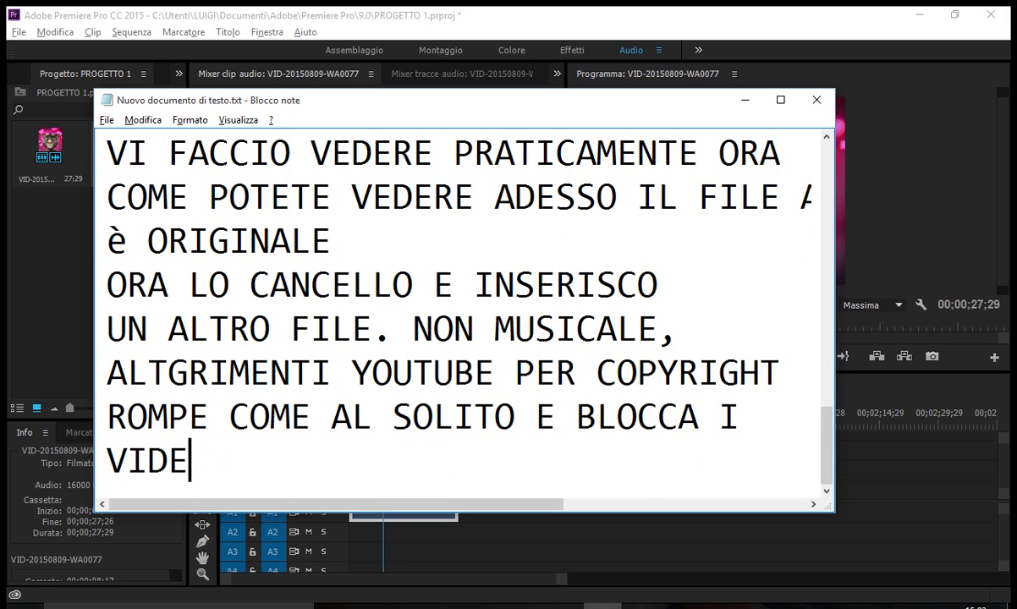
Finish the note, then move the original audio clip onto track A2, later in time.
{"action": "type", "text": "O."}
{"action": "key", "text": "alt+Tab"}
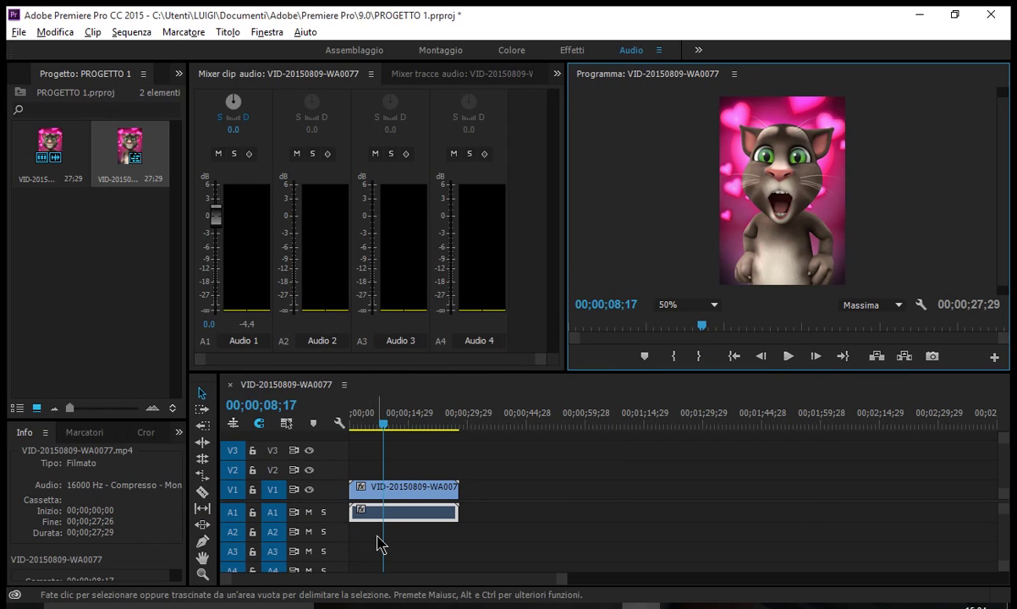
{"action": "mouse_move", "coordinate": [403, 518]}
{"action": "left_mouse_down"}
{"action": "mouse_move", "coordinate": [525, 533]}
{"action": "mouse_move", "coordinate": [491, 520]}
{"action": "left_mouse_up"}
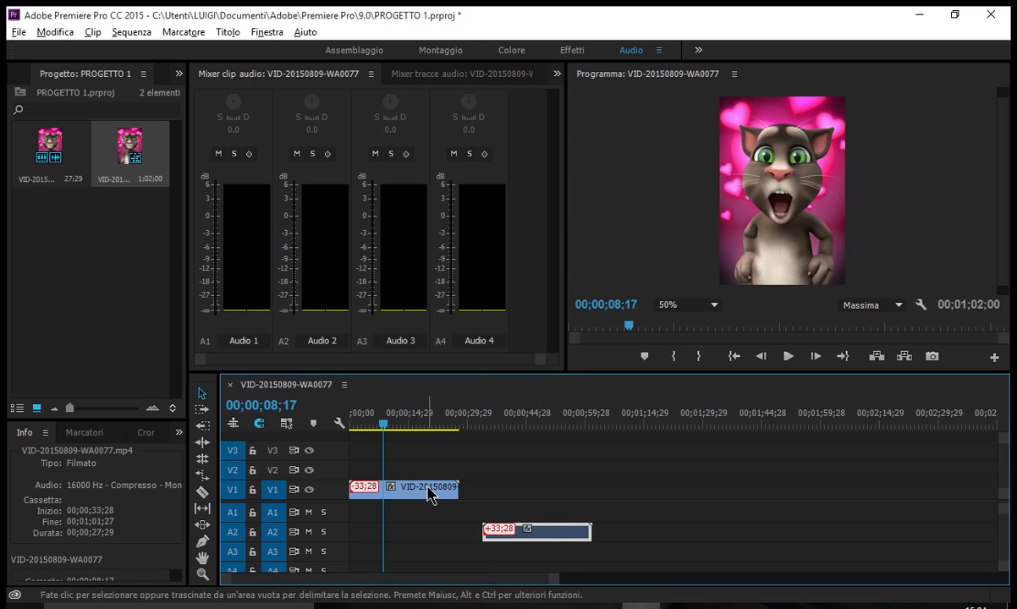
Replay the Talking Tom sequence from 00;00;00;00.
{"action": "left_click_drag", "start_coordinate": [383, 425], "coordinate": [352, 427]}
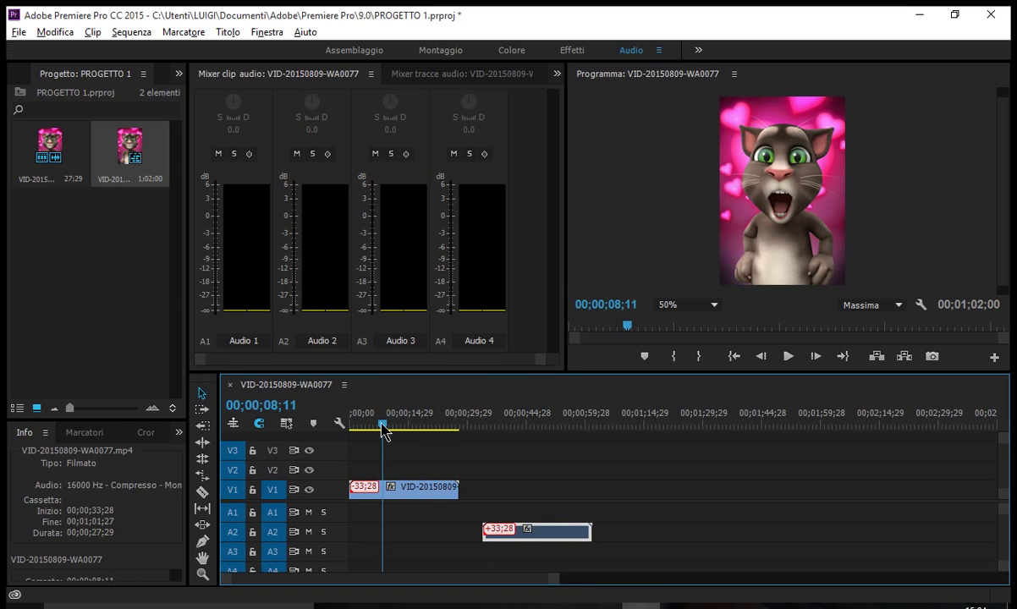
{"action": "left_click", "coordinate": [787, 357]}
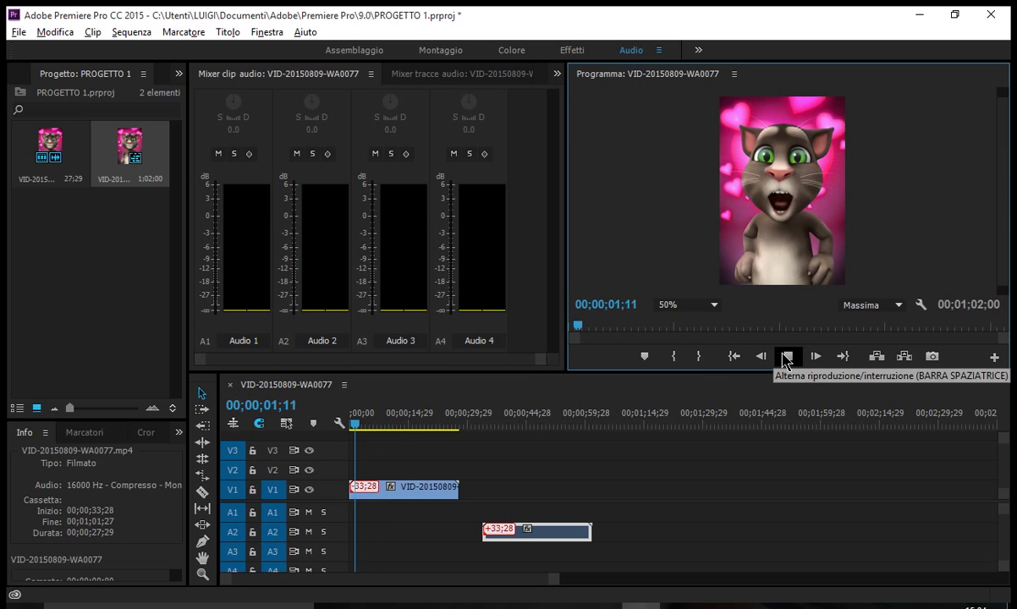
{"action": "key", "text": "alt+Tab"}
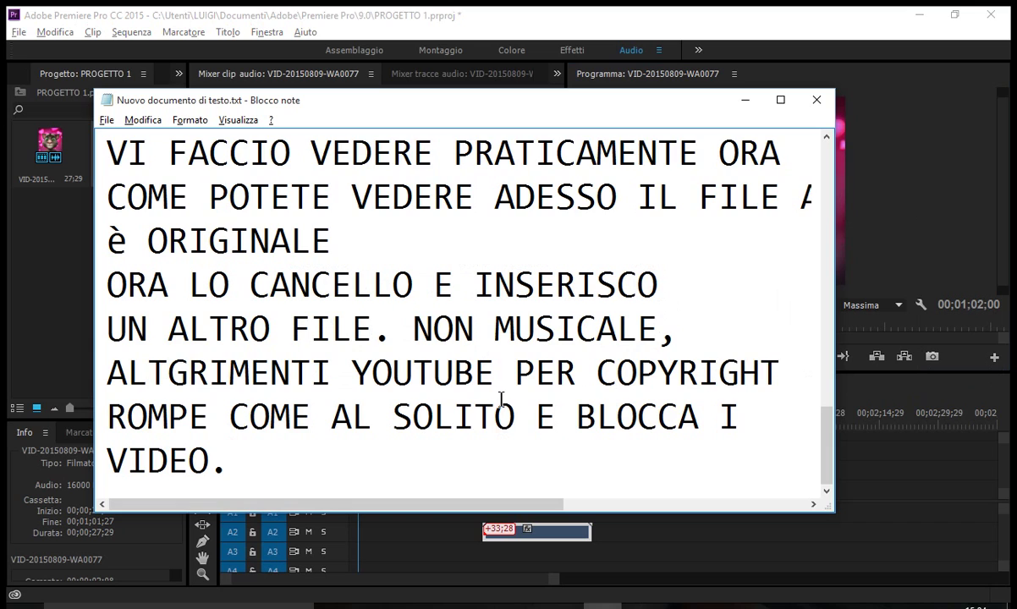
In Notepad, note that the audio has been moved.
{"action": "key", "text": "Return"}
{"action": "type", "text": "ANZI,"}
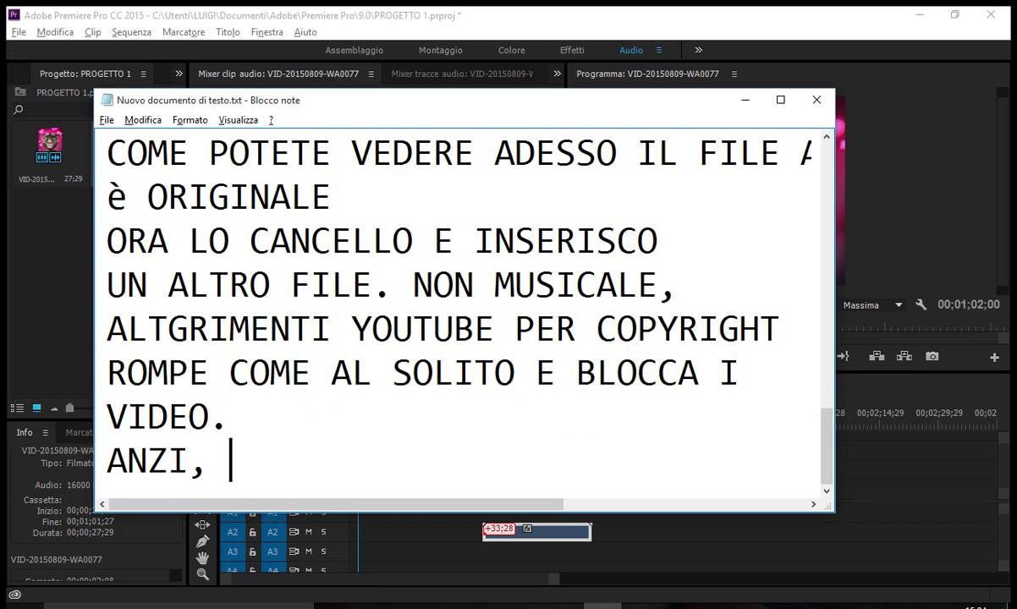
{"action": "type", "text": " COME V"}
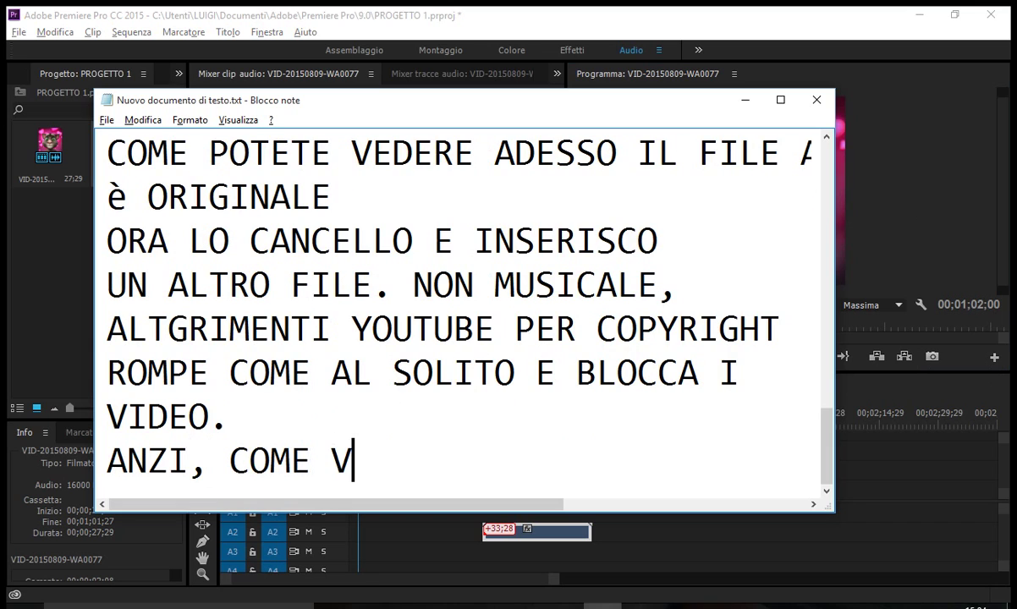
{"action": "type", "text": "ISTO , H"}
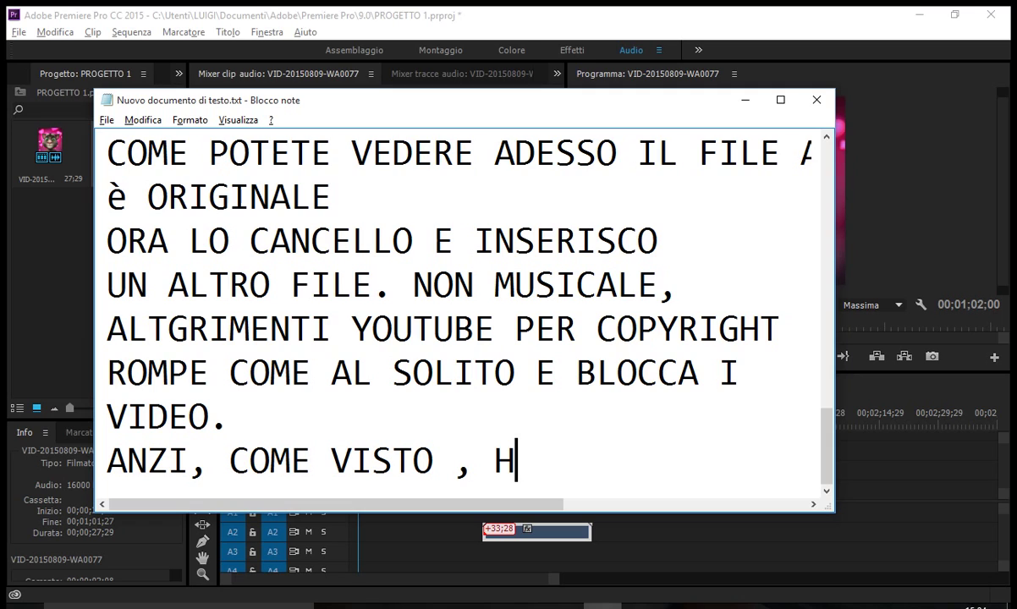
{"action": "key", "text": "BackSpace"}
{"action": "type", "text": "H"}
{"action": "key", "text": "BackSpace"}
{"action": "type", "text": "L'"}
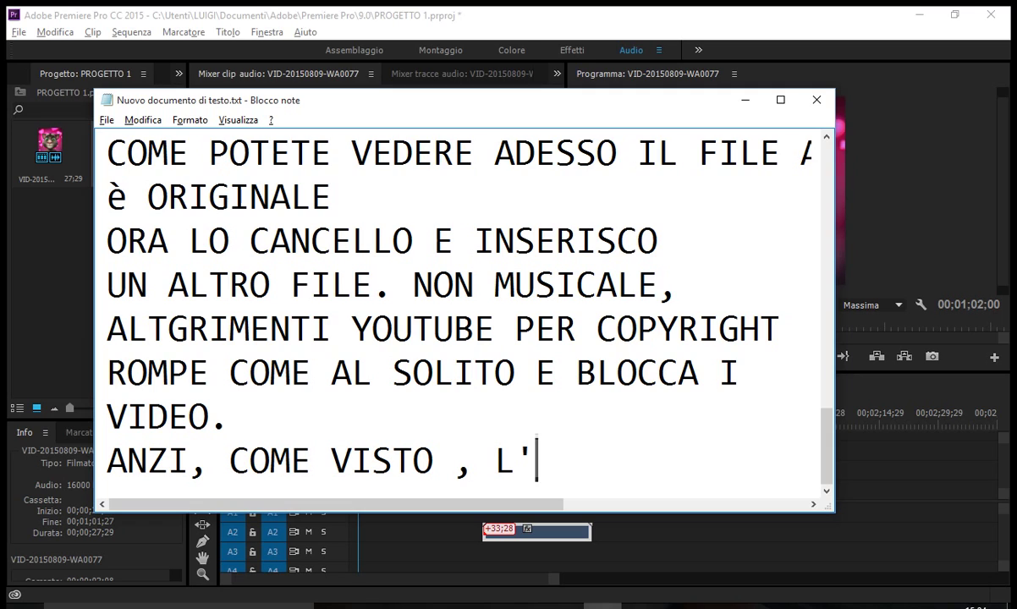
{"action": "type", "text": "HO SPOS"}
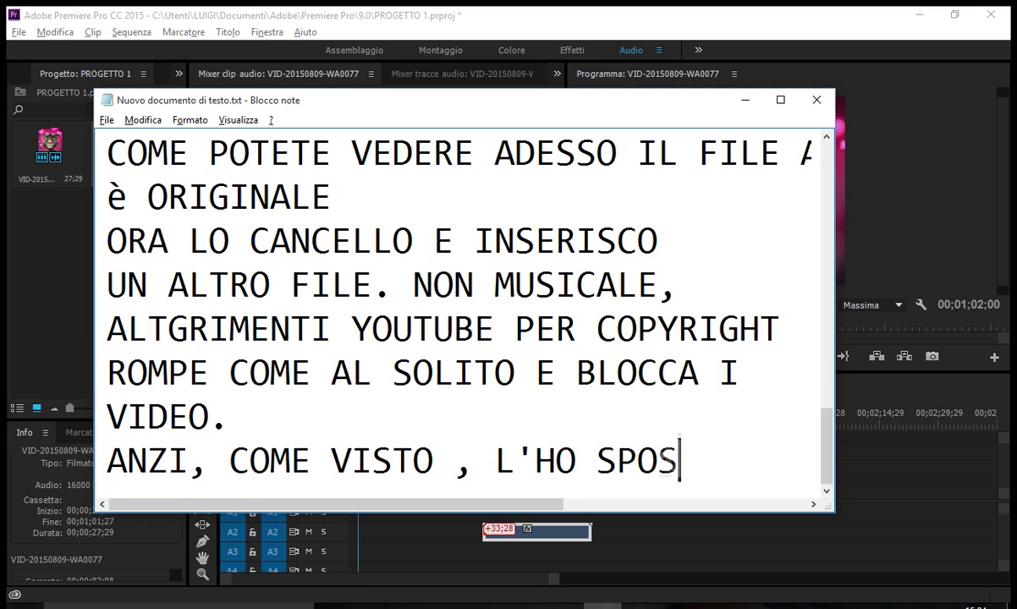
{"action": "type", "text": "TATO."}
{"action": "key", "text": "Return"}
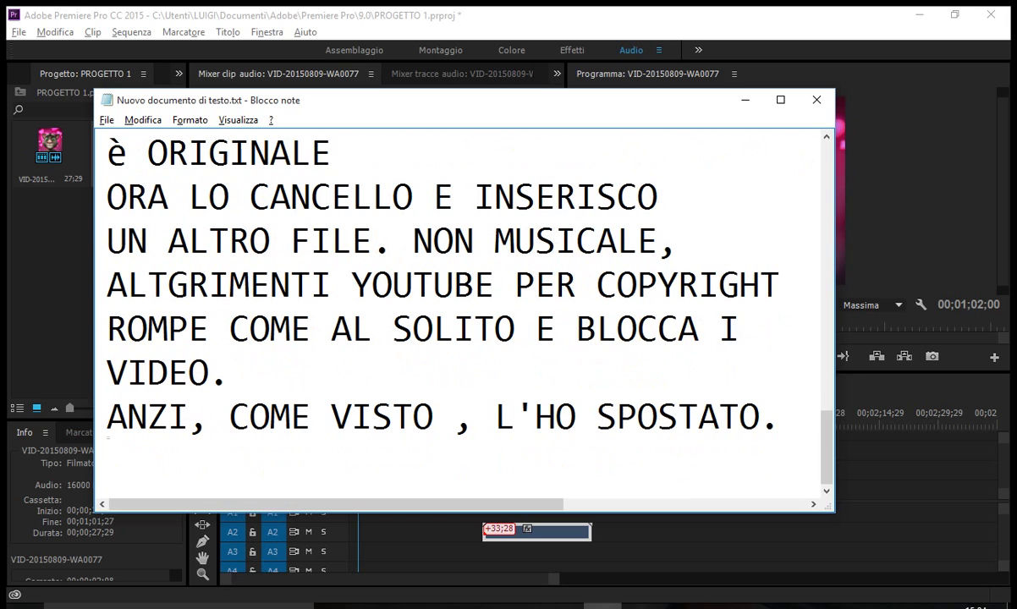
Explain that nothing is heard because the audio now starts later, where it was inserted.
{"action": "type", "text": "QUINDI SE"}
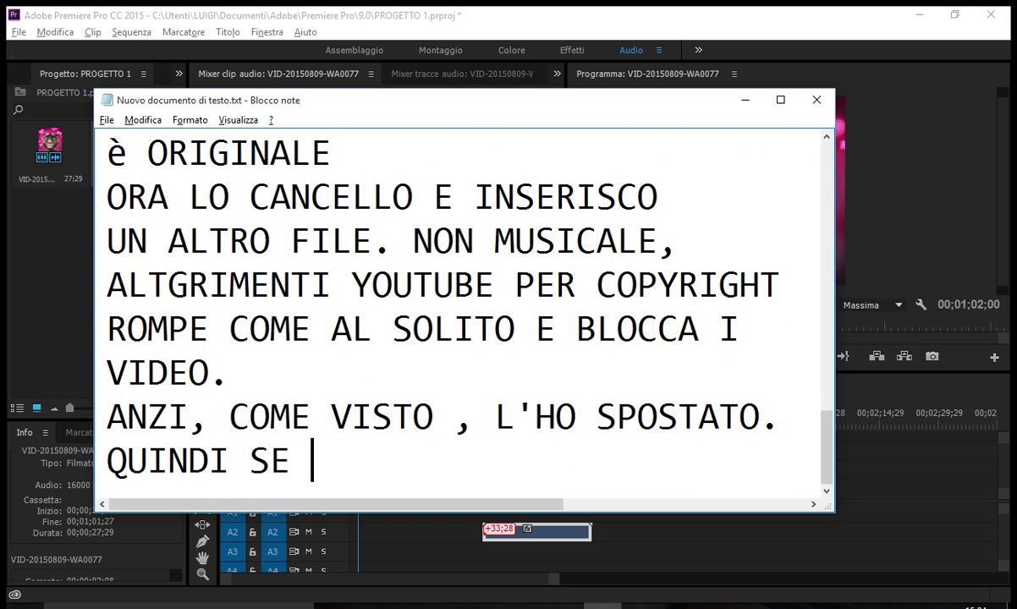
{"action": "type", "text": " ASCOLTO, N"}
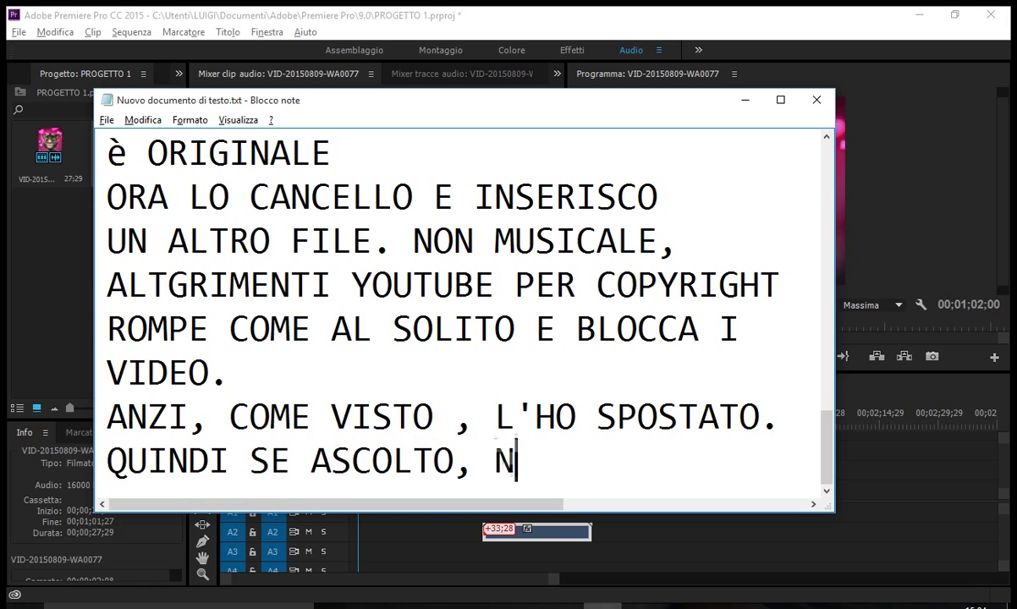
{"action": "type", "text": "ON SENTO NULLA"}
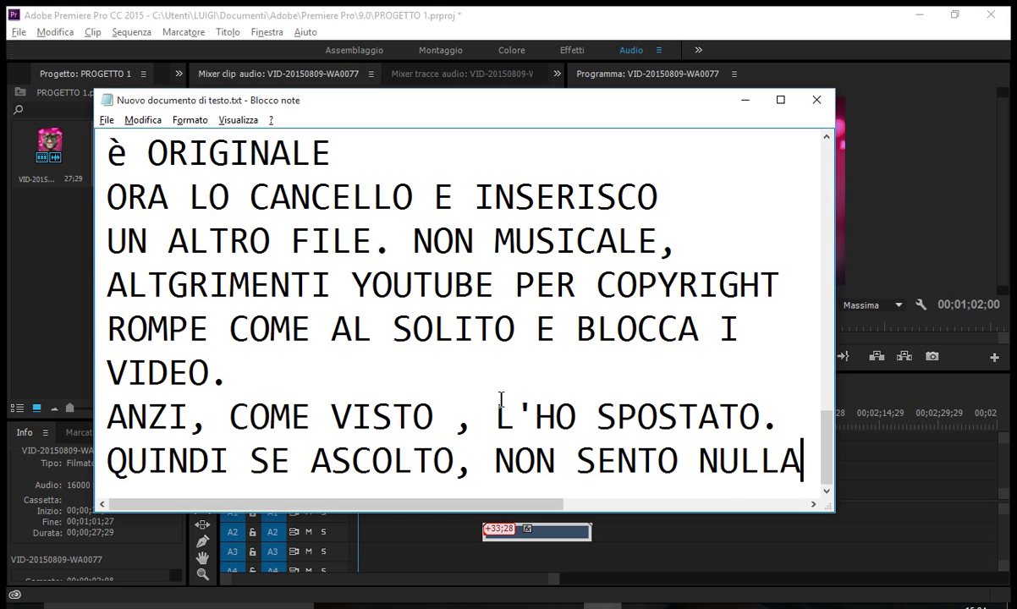
{"action": "key", "text": "Return"}
{"action": "type", "text": "PERCHE "}
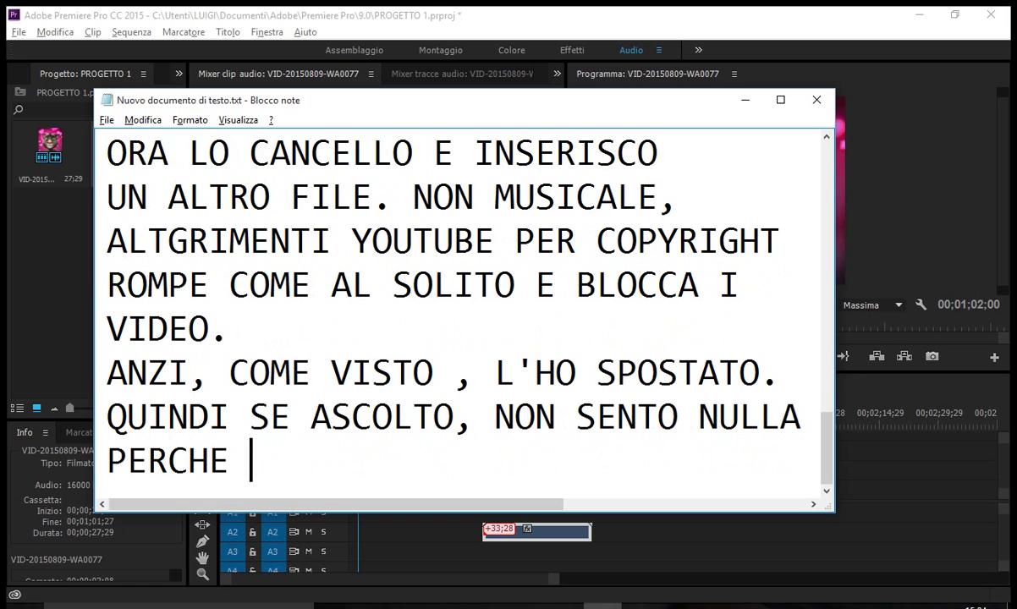
{"action": "type", "text": "IL FI"}
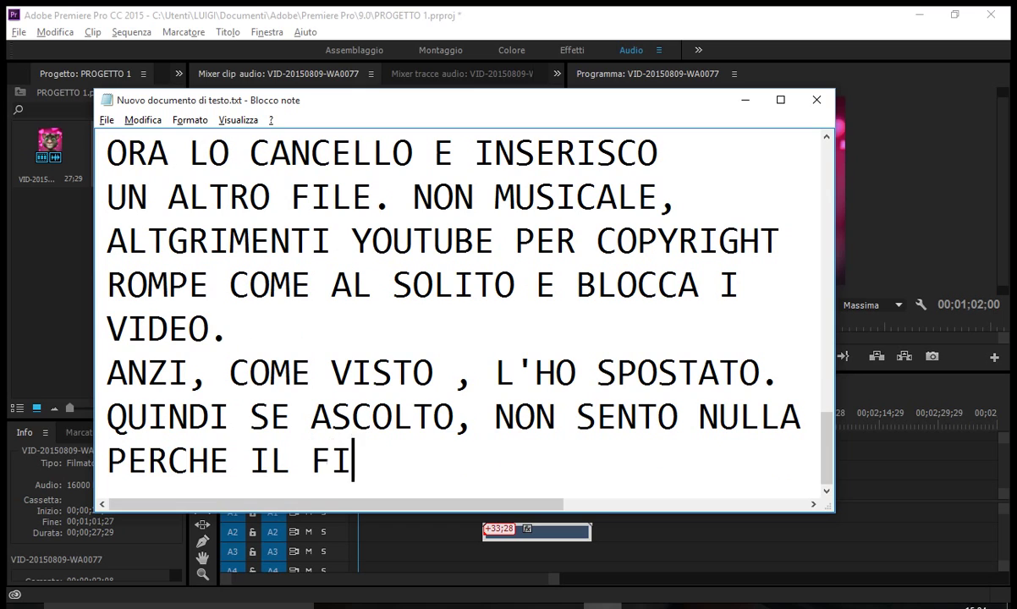
{"action": "type", "text": "LE AUDO"}
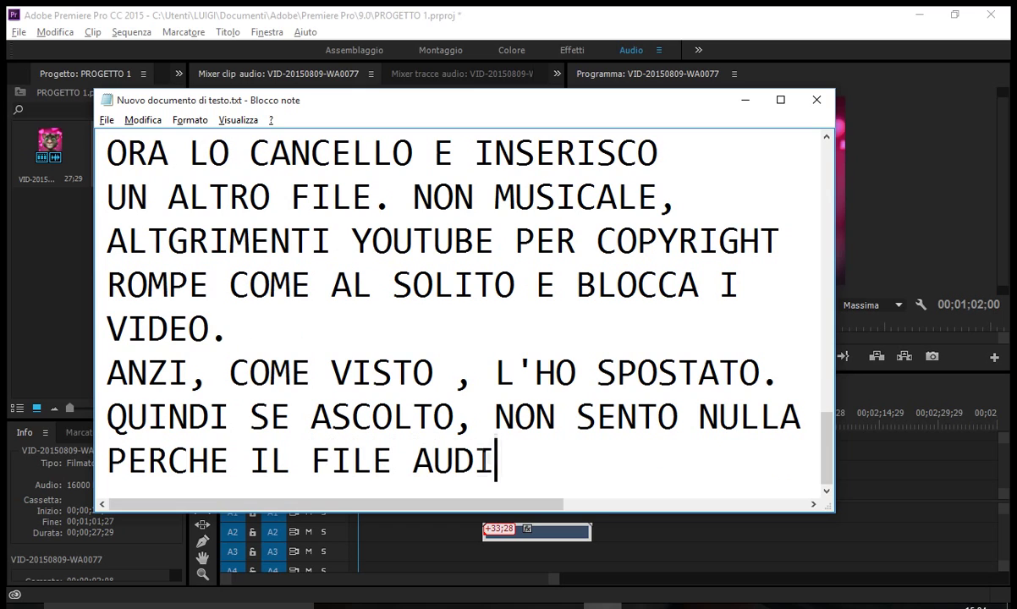
{"action": "type", "text": "O POARTE DOPO."}
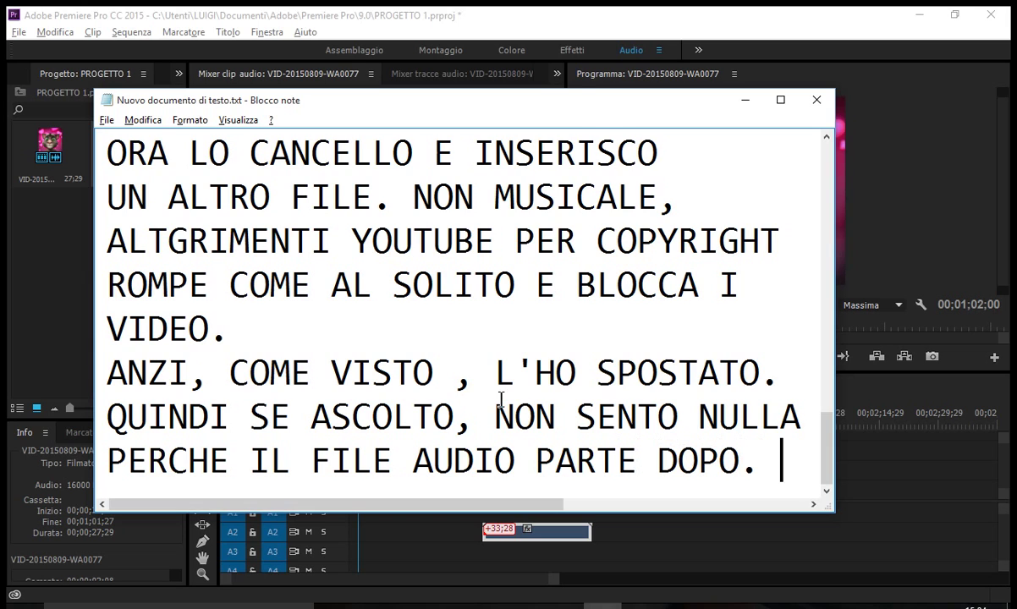
{"action": "key", "text": "Return"}
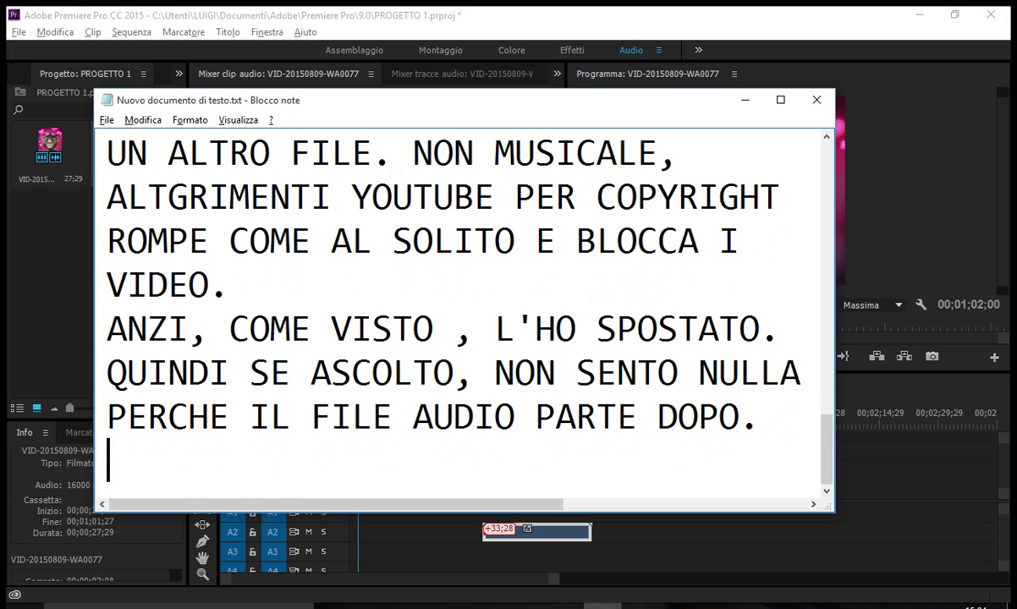
{"action": "type", "text": "DOPO. DOV"}
{"action": "type", "text": "E L"}
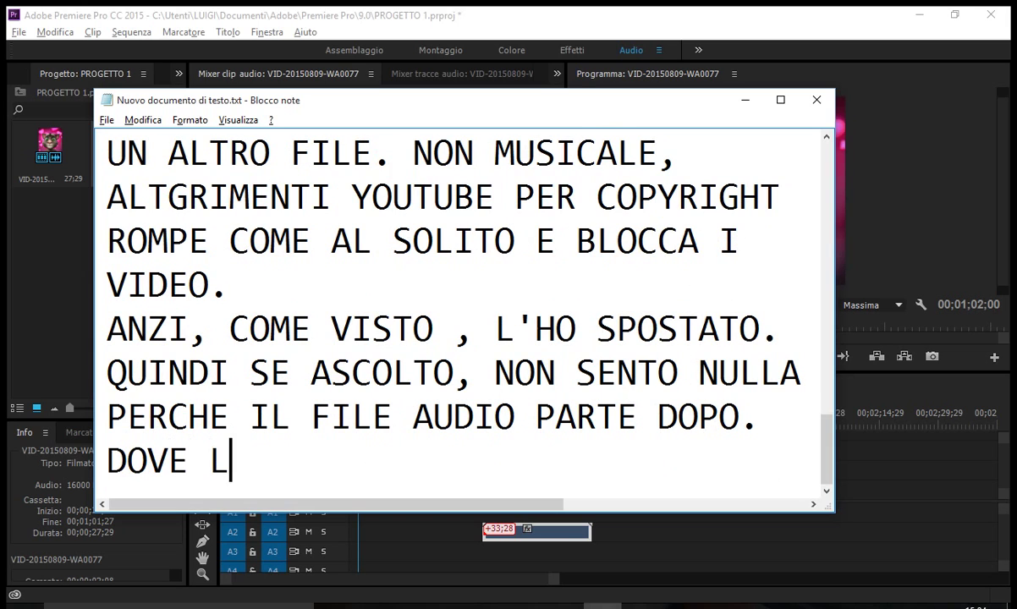
{"action": "type", "text": "'ìHO"}
{"action": "key", "text": "BackSpace"}
{"action": "key", "text": "BackSpace"}
{"action": "key", "text": "BackSpace"}
{"action": "type", "text": "HO IN"}
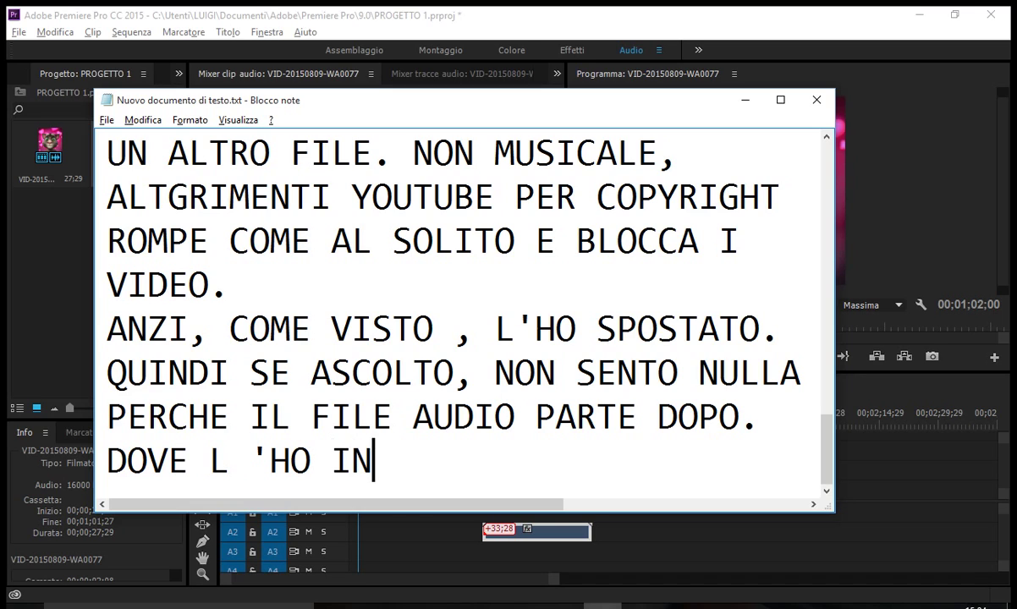
{"action": "type", "text": "SEI"}
{"action": "key", "text": "BackSpace"}
{"action": "key", "text": "BackSpace"}
{"action": "key", "text": "BackSpace"}
{"action": "type", "text": "RITO."}
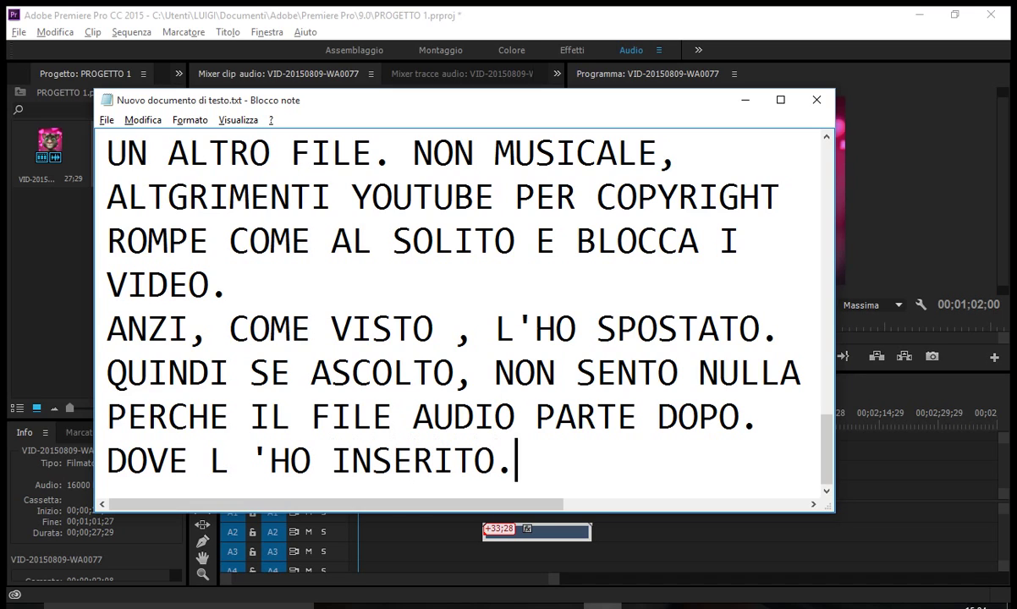
{"action": "key", "text": "Return"}
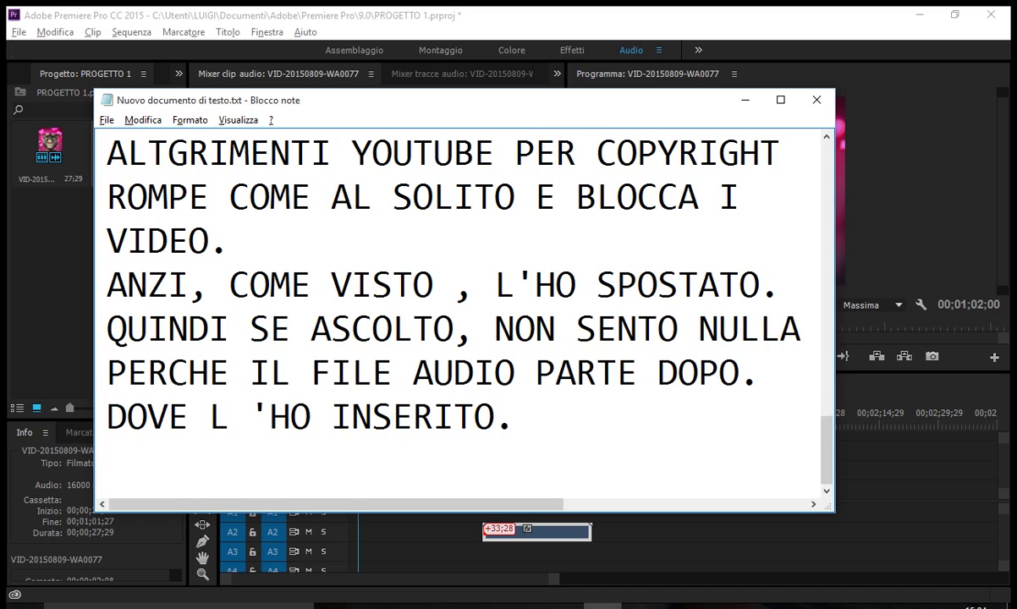
{"action": "key", "text": "alt+Tab"}
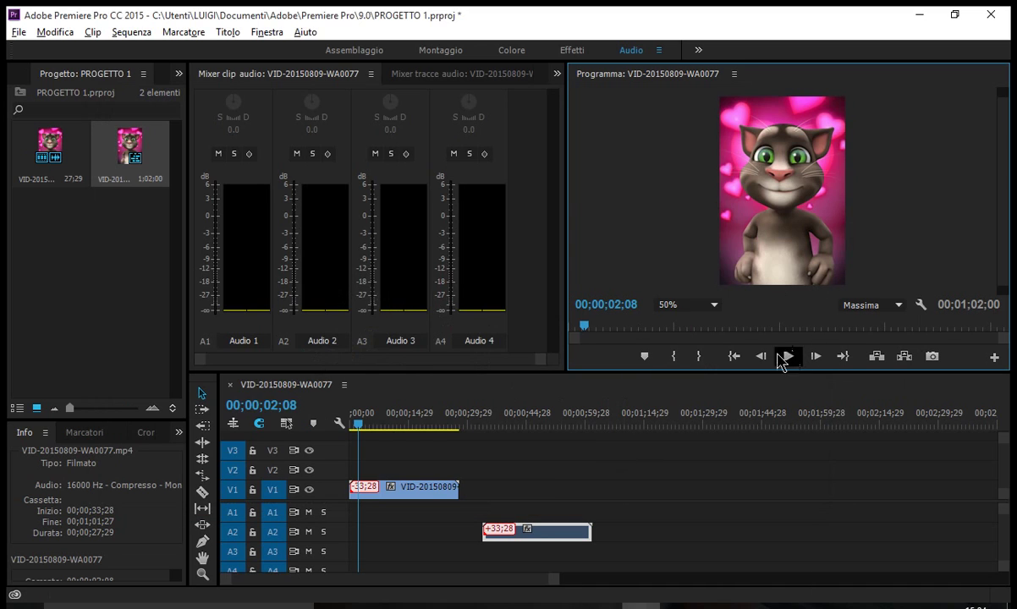
Play the sequence past the video's end to hear the audio clip on A2.
{"action": "left_click_drag", "start_coordinate": [359, 424], "coordinate": [474, 455]}
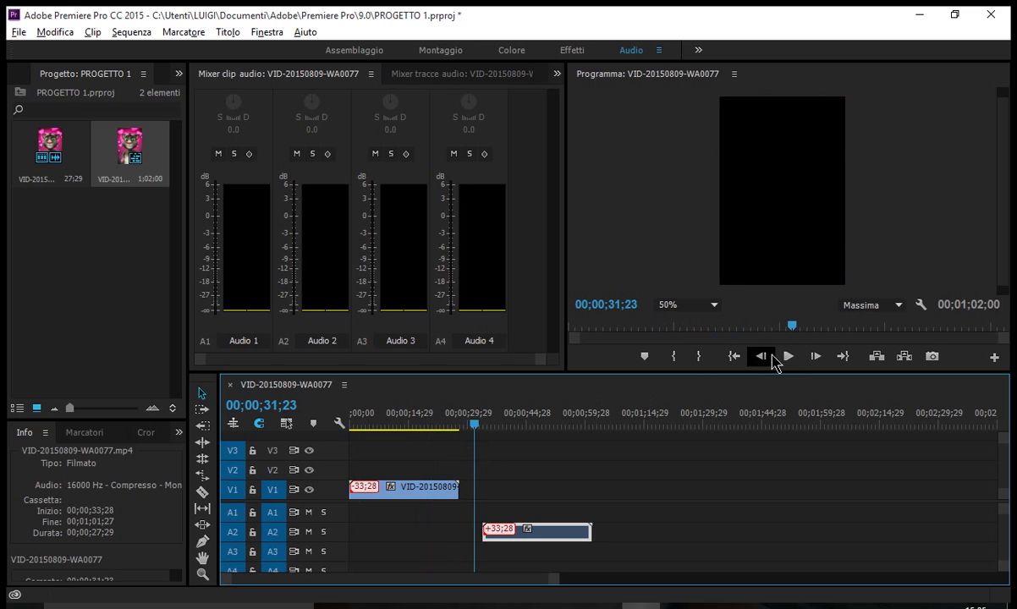
{"action": "left_click", "coordinate": [789, 356]}
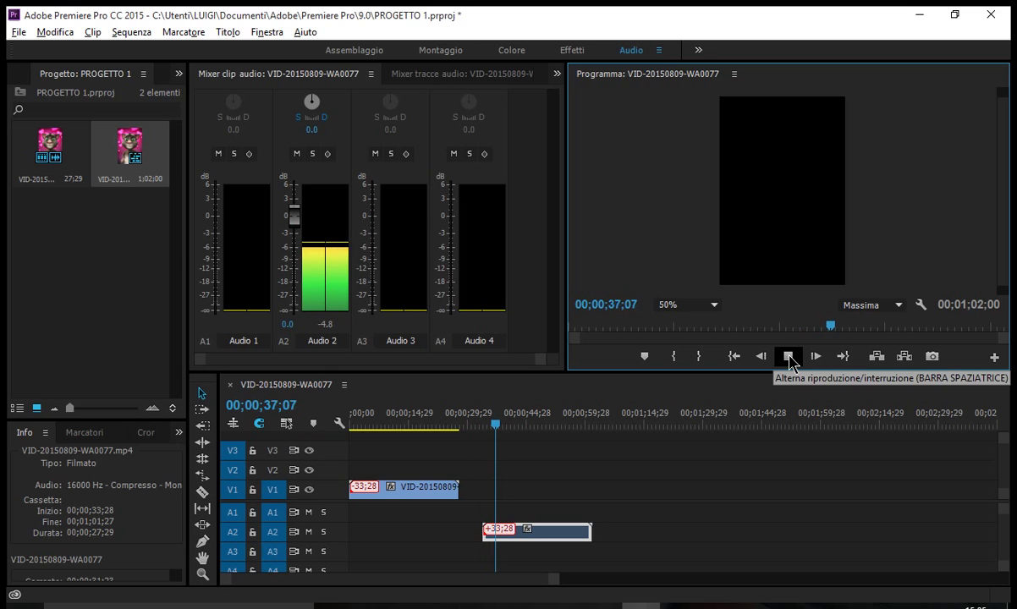
{"action": "left_click", "coordinate": [789, 360]}
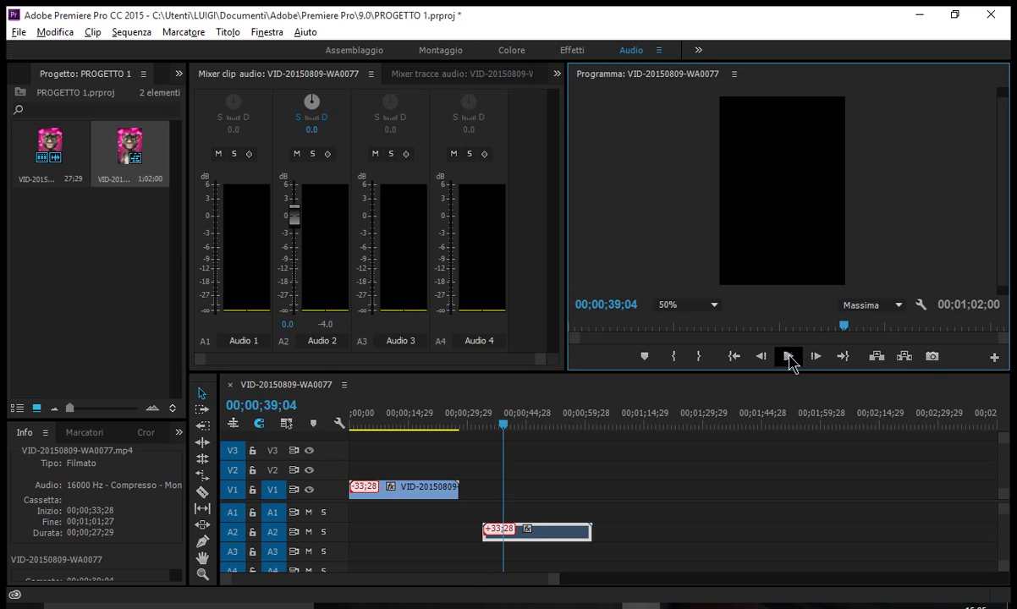
Move the audio clip onto track A1 under the video, then replay from about 8 seconds.
{"action": "left_click_drag", "start_coordinate": [529, 533], "coordinate": [440, 513]}
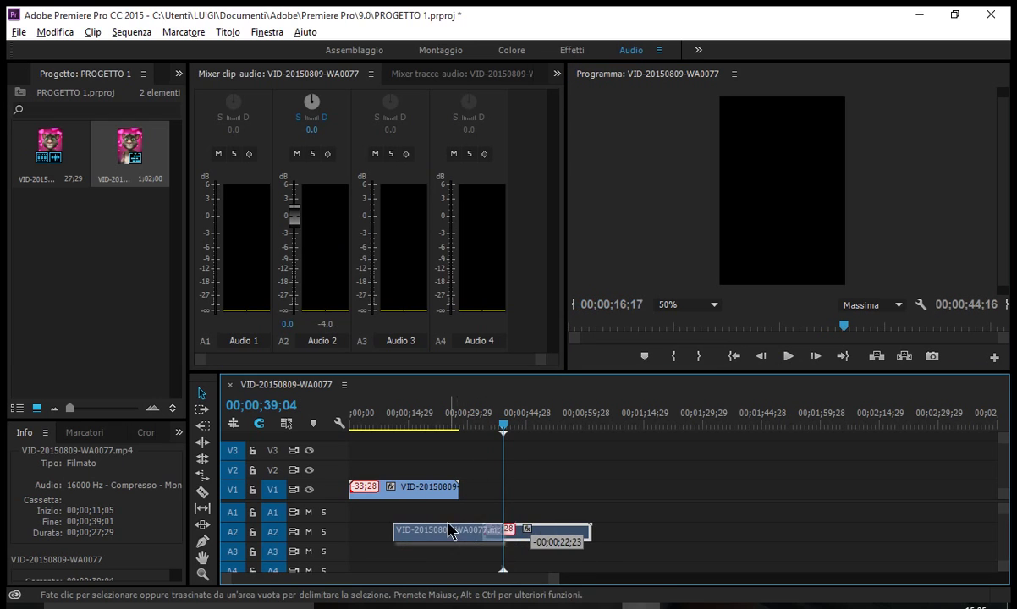
{"action": "left_click_drag", "start_coordinate": [505, 429], "coordinate": [385, 428]}
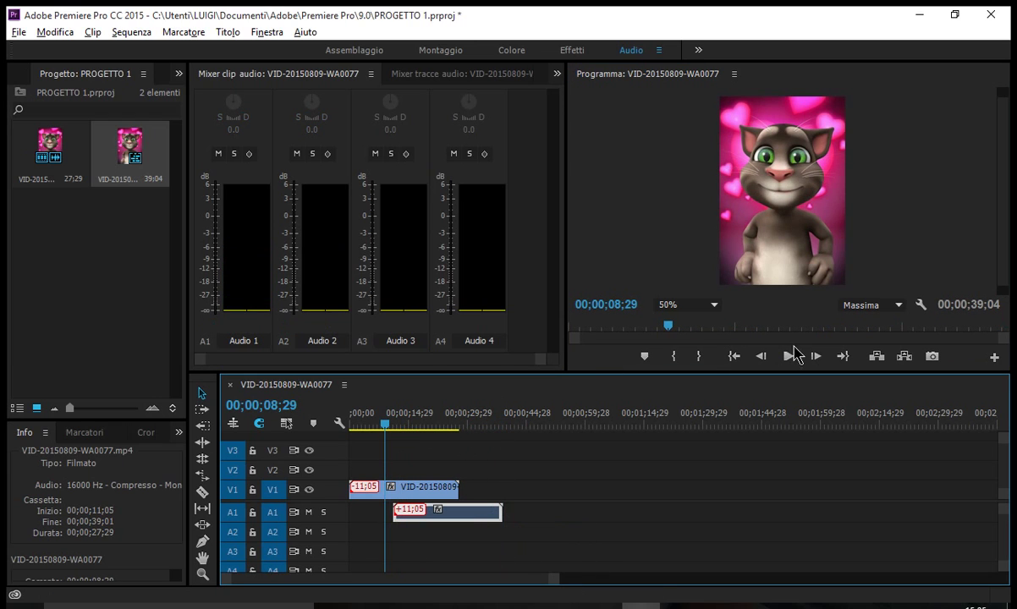
{"action": "left_click", "coordinate": [790, 356]}
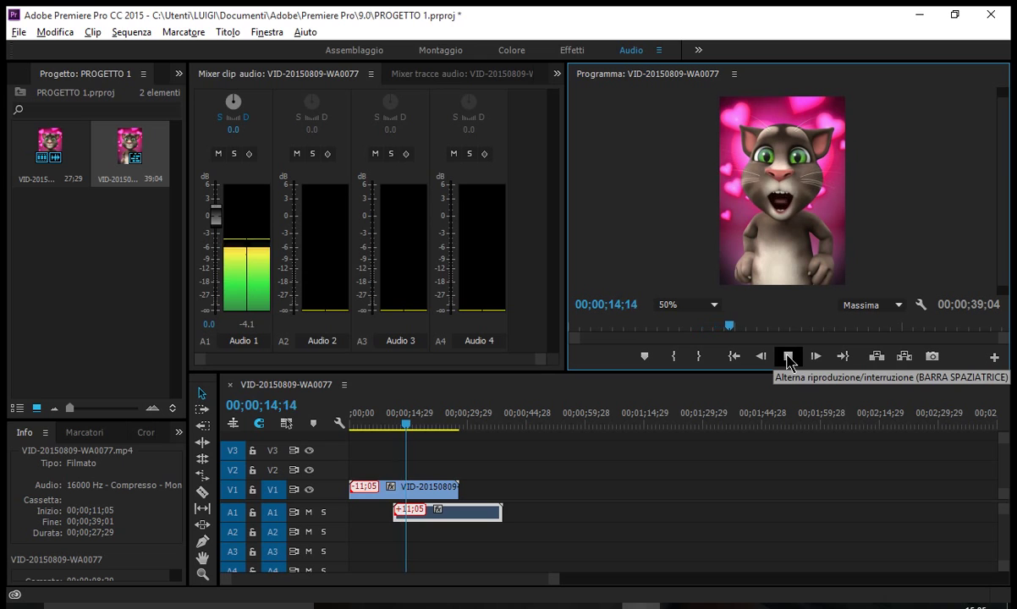
{"action": "left_click", "coordinate": [788, 356]}
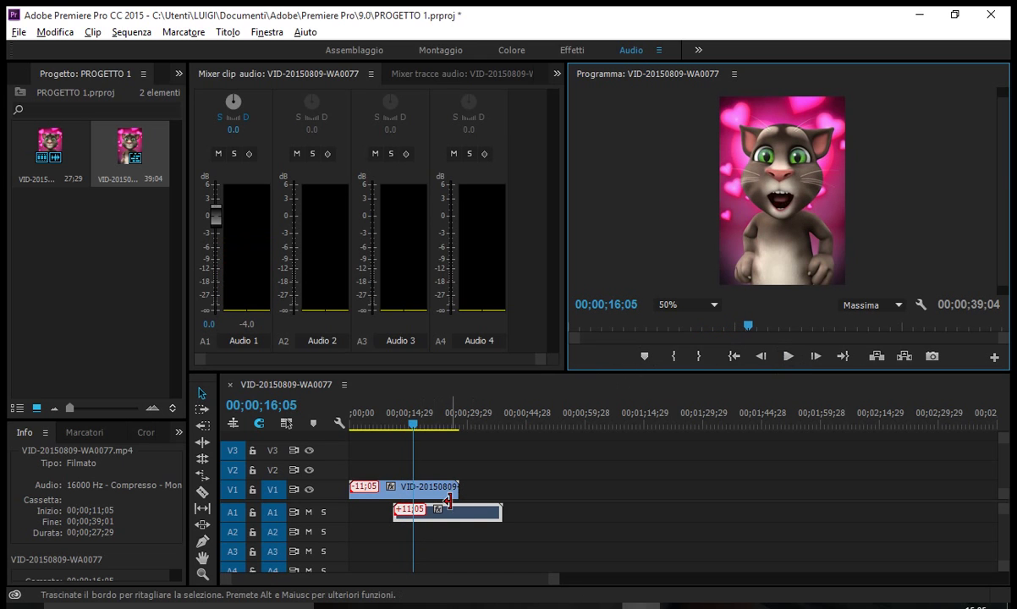
{"action": "key", "text": "alt+Tab"}
Note that the audio can be moved wherever you want, and that it will now be swapped for another.
{"action": "left_click", "coordinate": [447, 474]}
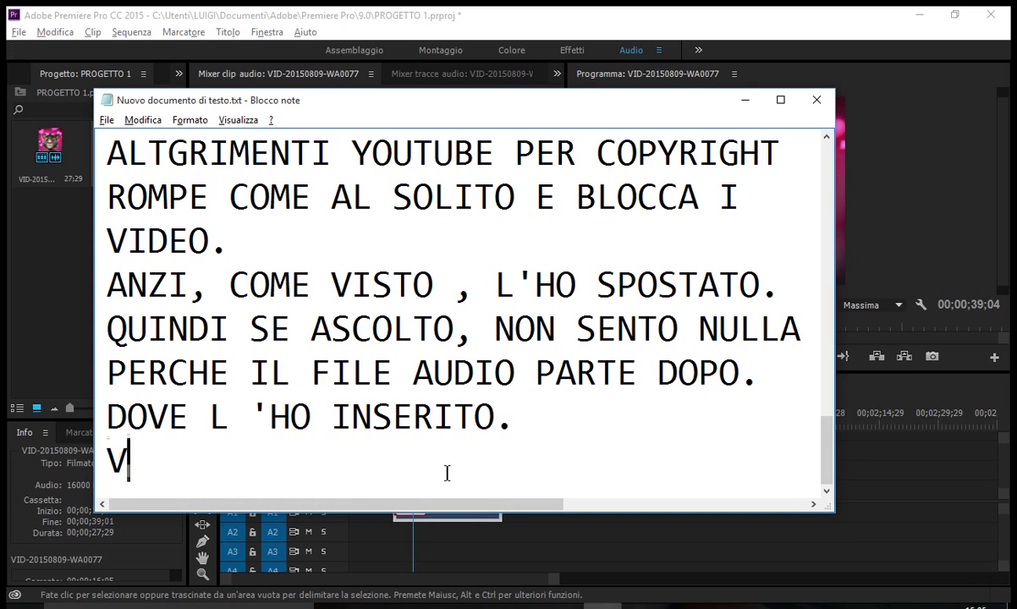
{"action": "type", "text": "ISTO"}
{"action": "type", "text": ", LO S"}
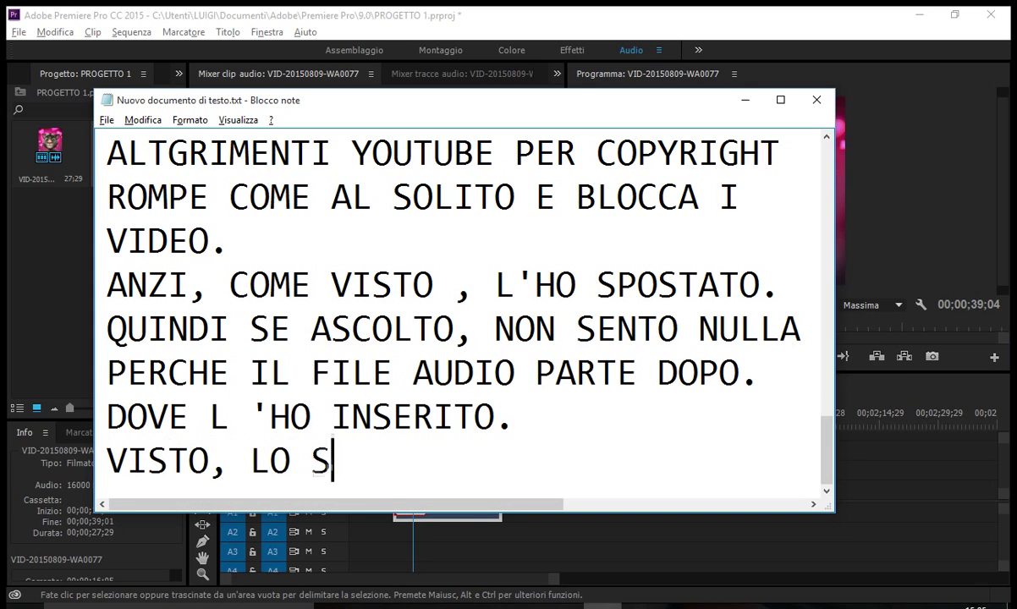
{"action": "type", "text": "OPO"}
{"action": "key", "text": "BackSpace"}
{"action": "key", "text": "BackSpace"}
{"action": "key", "text": "BackSpace"}
{"action": "type", "text": "I S"}
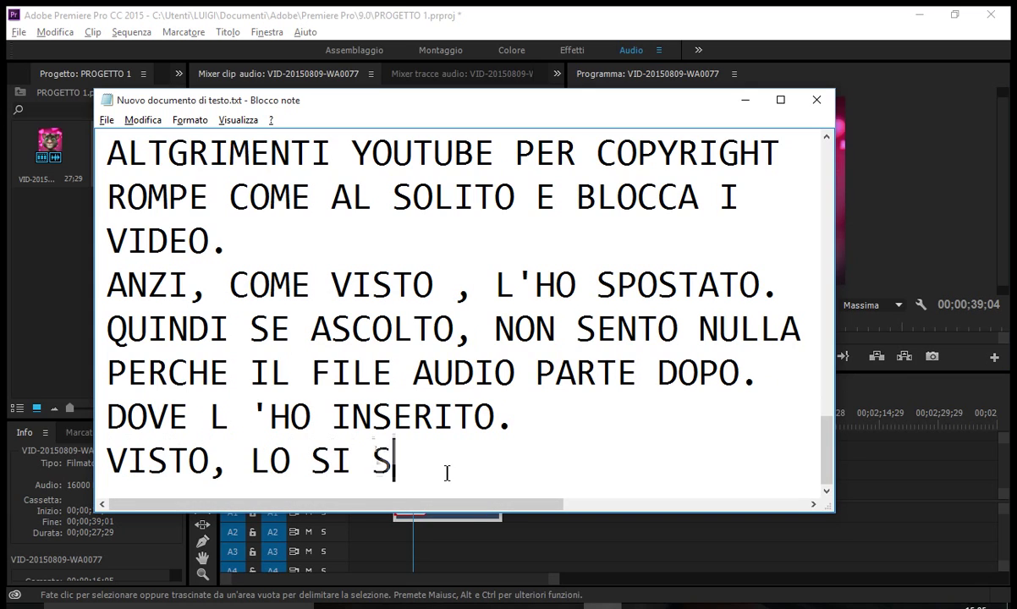
{"action": "key", "text": "BackSpace"}
{"action": "type", "text": "PUO STO"}
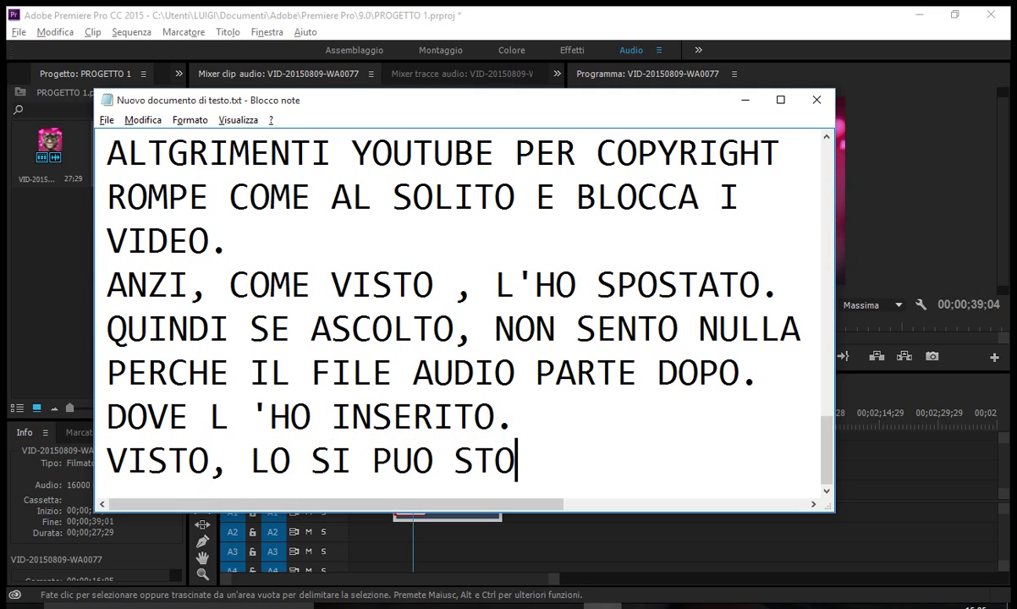
{"action": "key", "text": "BackSpace"}
{"action": "key", "text": "BackSpace"}
{"action": "type", "text": "POS"}
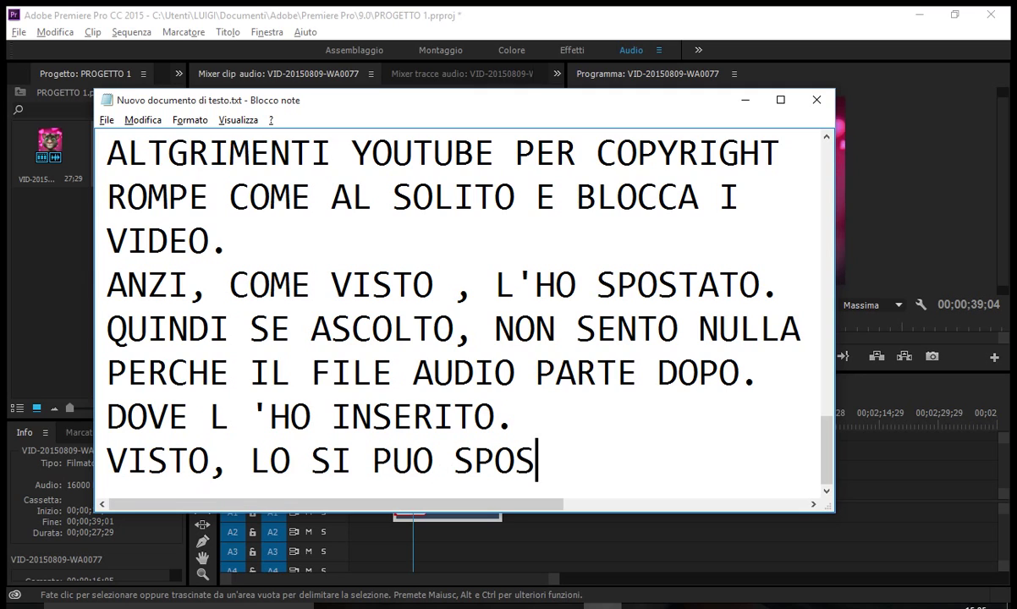
{"action": "type", "text": "TARE DOVE SI"}
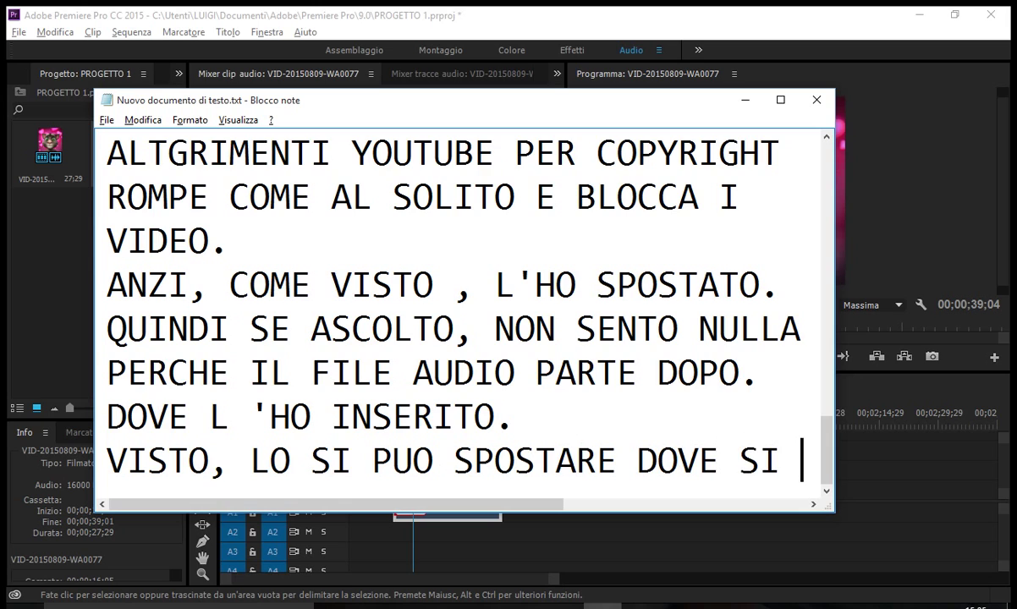
{"action": "key", "text": "Return"}
{"action": "type", "text": "VUOLE FARL"}
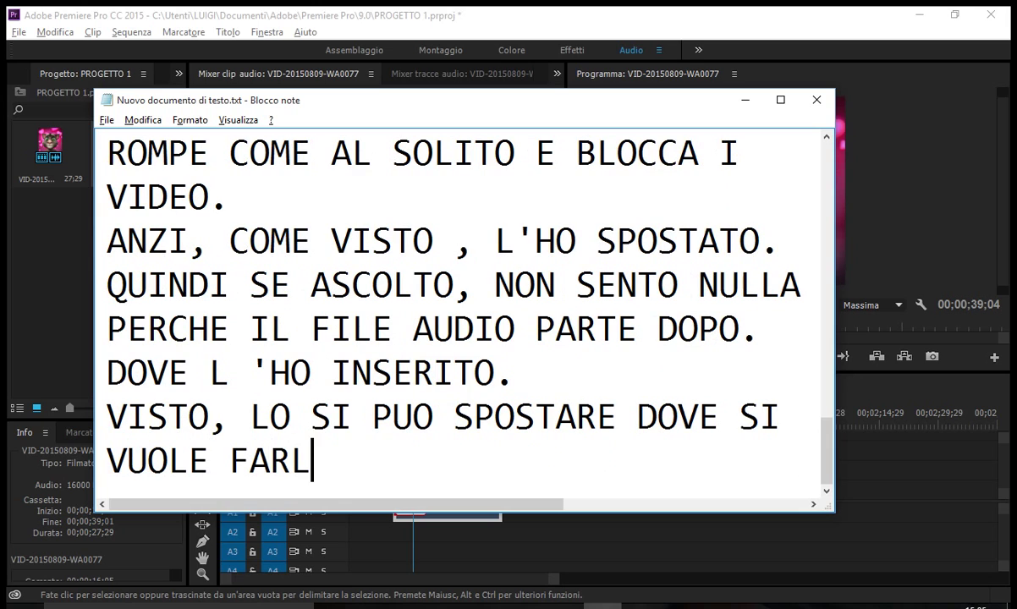
{"action": "key", "text": "BackSpace"}
{"action": "key", "text": "BackSpace"}
{"action": "key", "text": "BackSpace"}
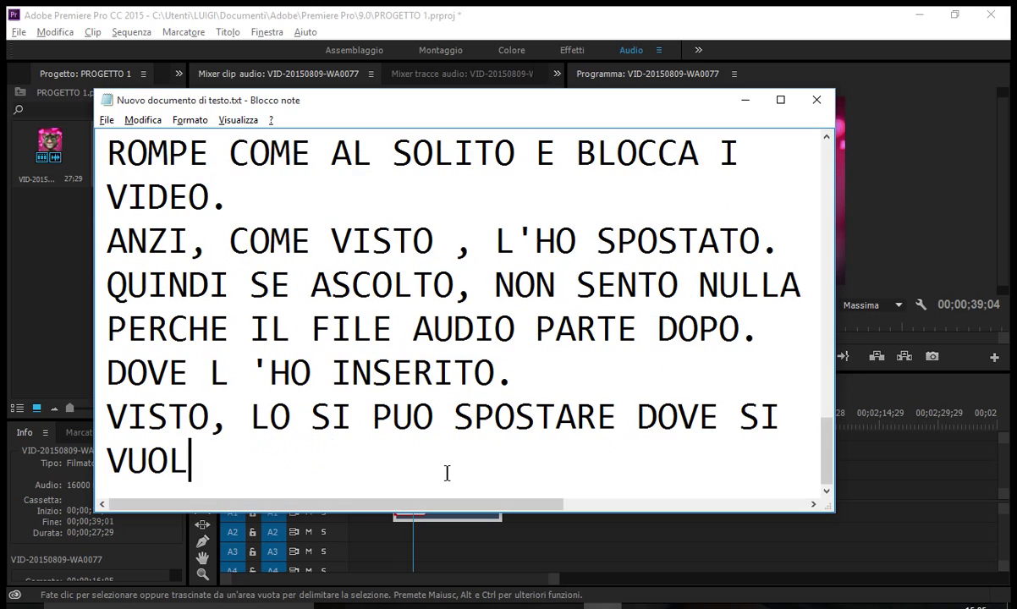
{"action": "key", "text": "Return"}
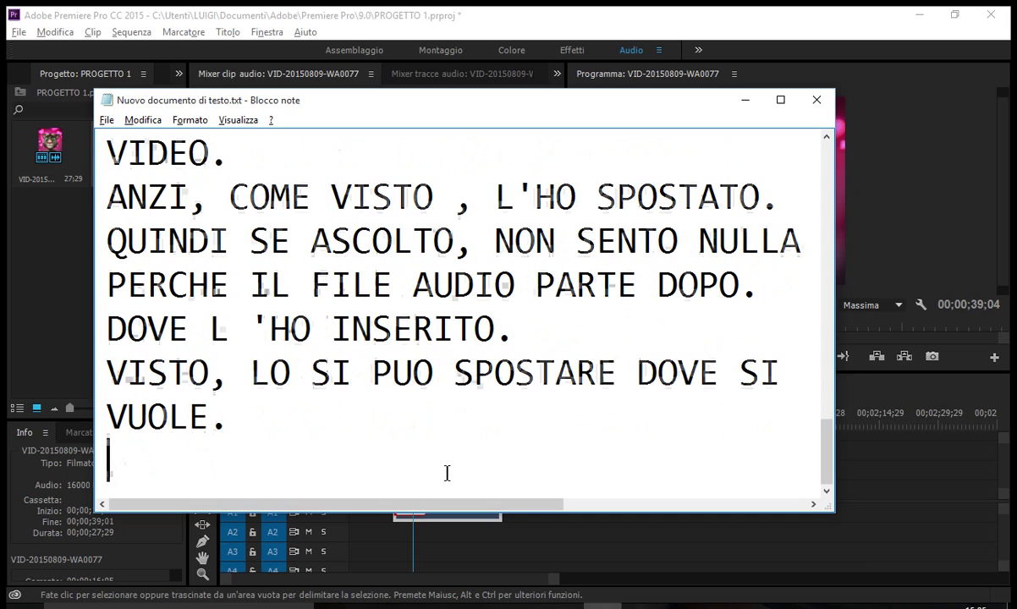
{"action": "type", "text": "ORA LO TOLGO "}
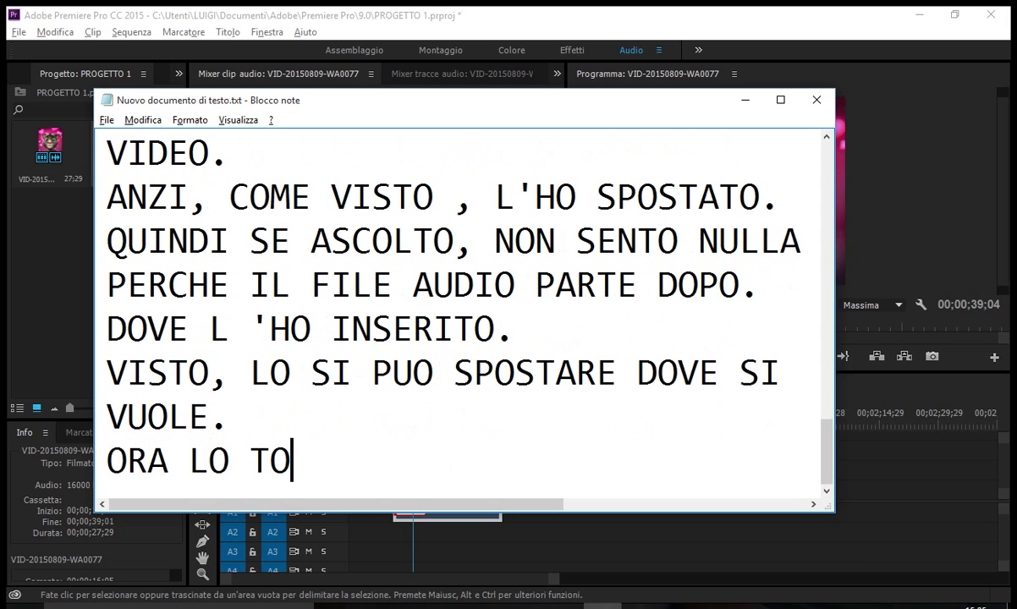
{"action": "type", "text": "E NE"}
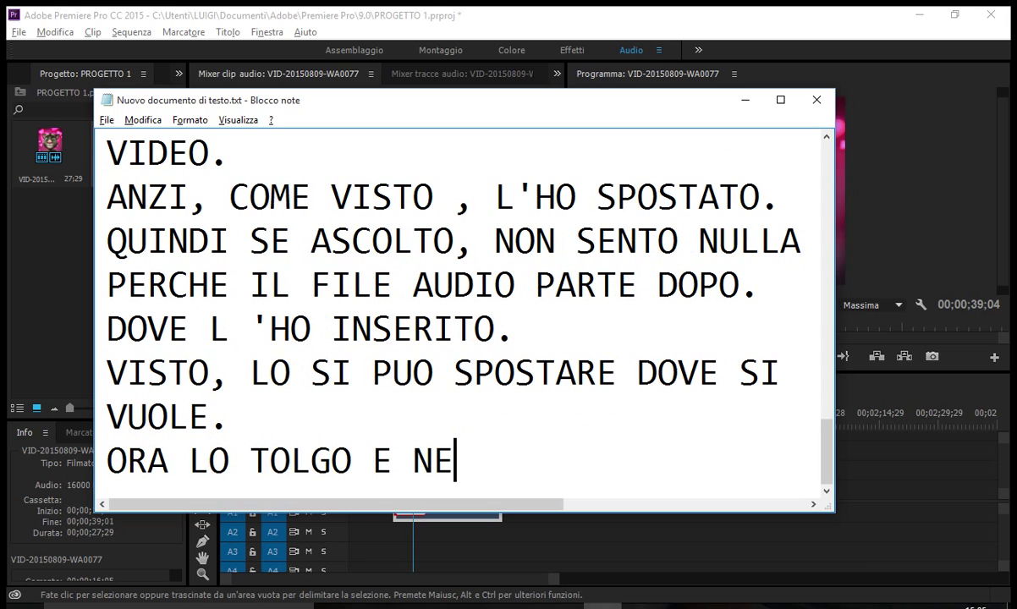
{"action": "type", "text": " METTO UN ALTRO ."}
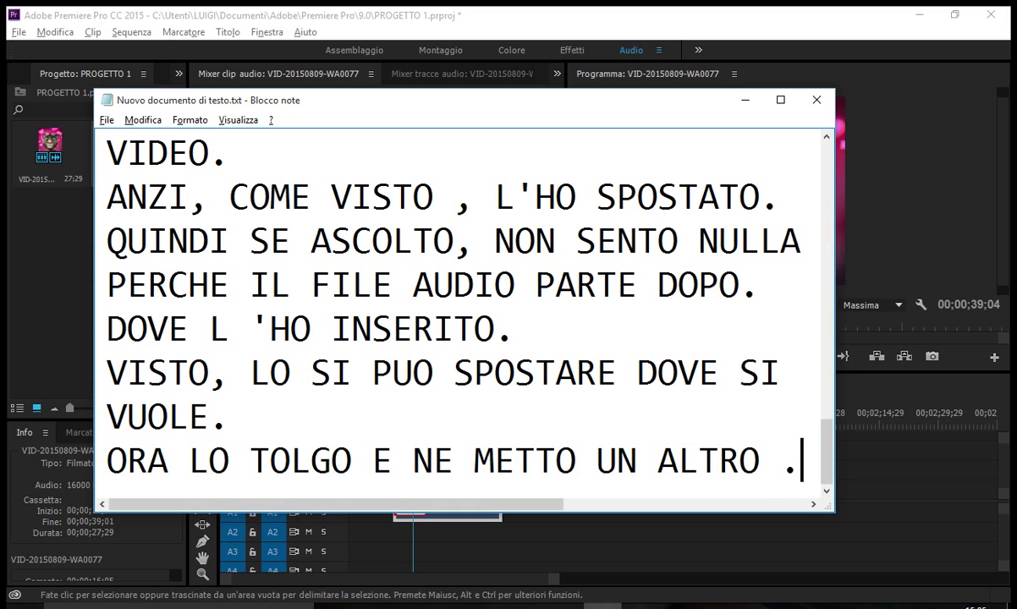
Delete the audio clip on track A1 from the Premiere timeline.
{"action": "left_click", "coordinate": [450, 523]}
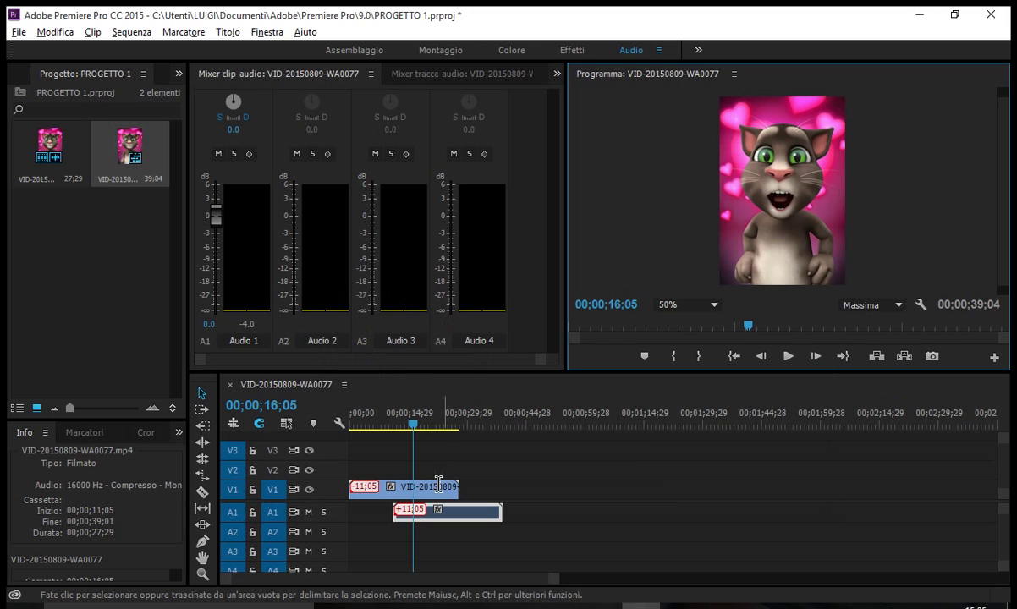
{"action": "right_click", "coordinate": [450, 518]}
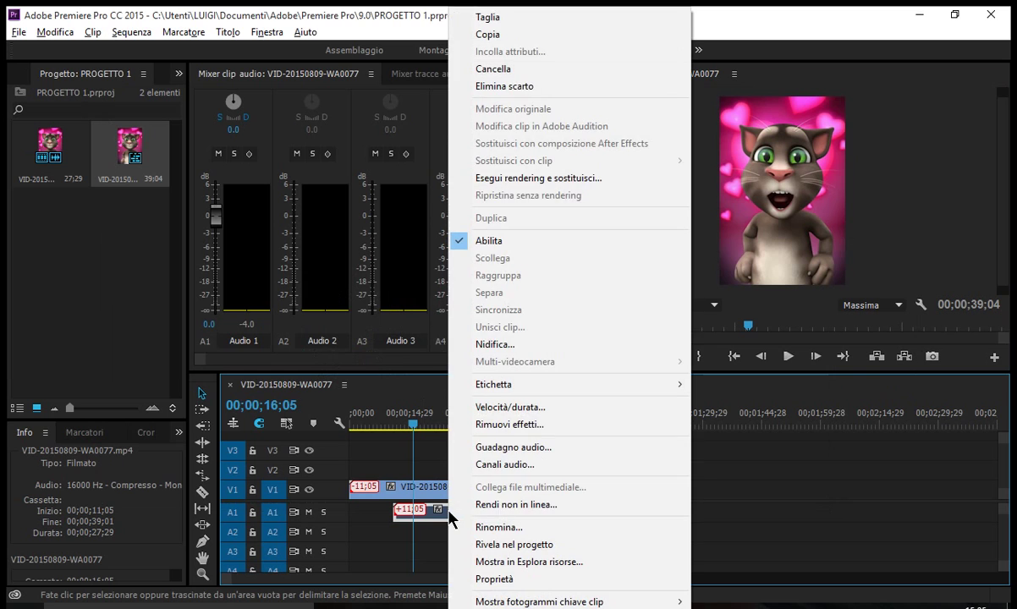
{"action": "key", "text": "Escape"}
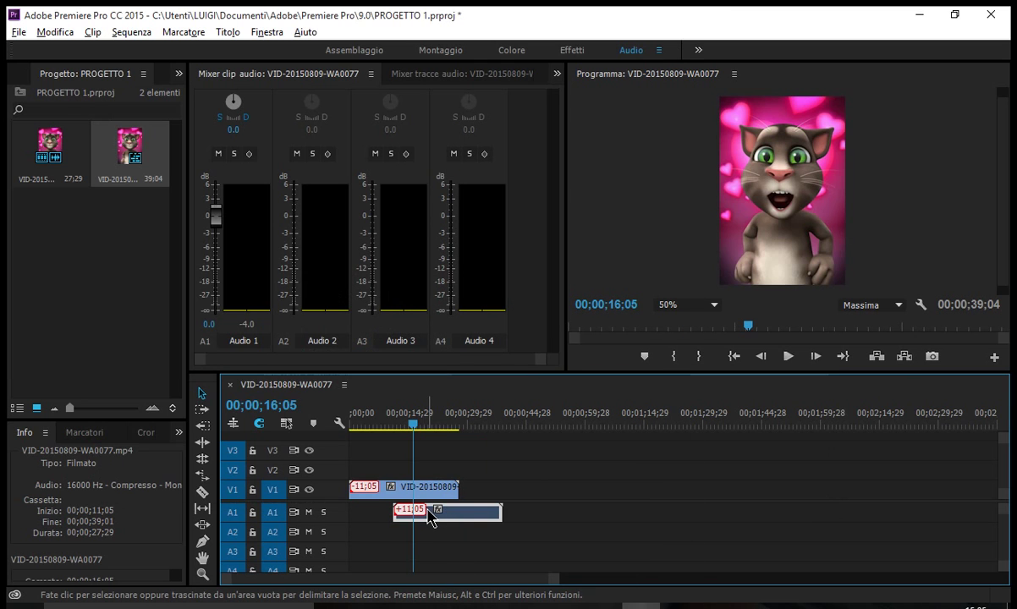
{"action": "key", "text": "Delete"}
{"action": "key", "text": "alt+Tab"}
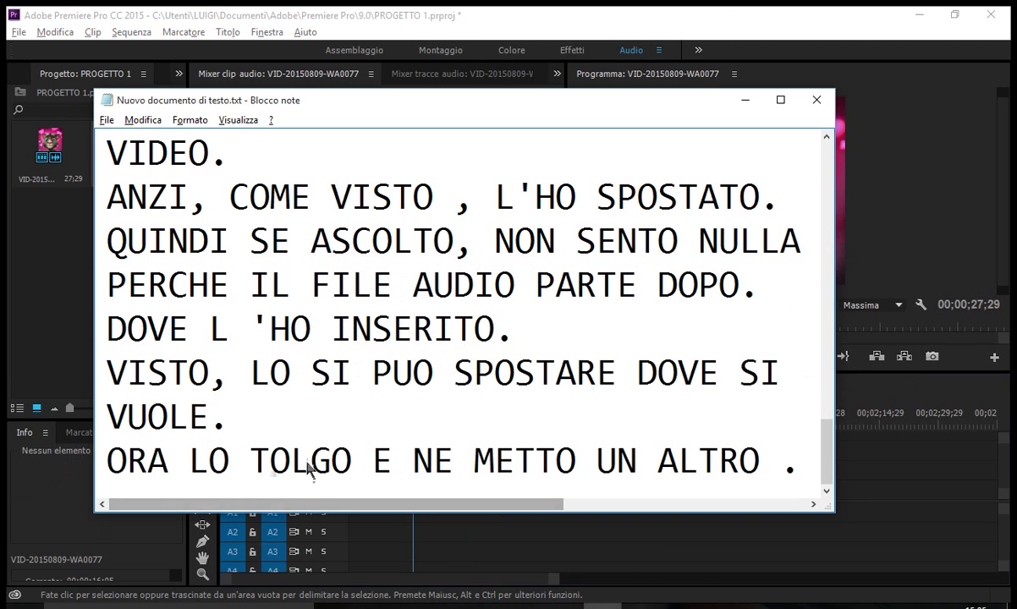
In Notepad, note that the clip was selected and deleted with the CANC key.
{"action": "key", "text": "Return"}
{"action": "type", "text": "LO"}
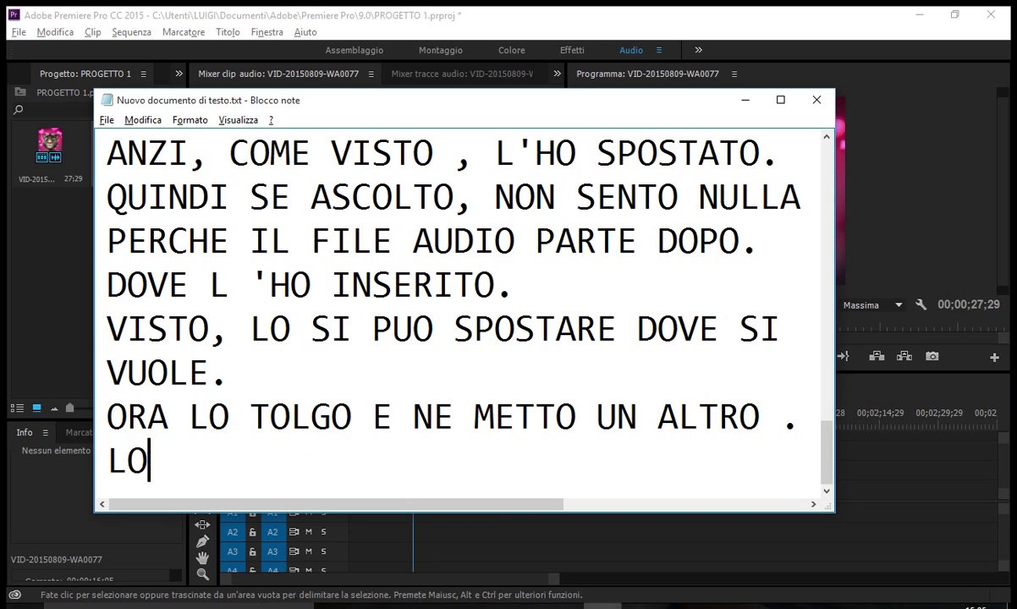
{"action": "type", "text": " SELEZION"}
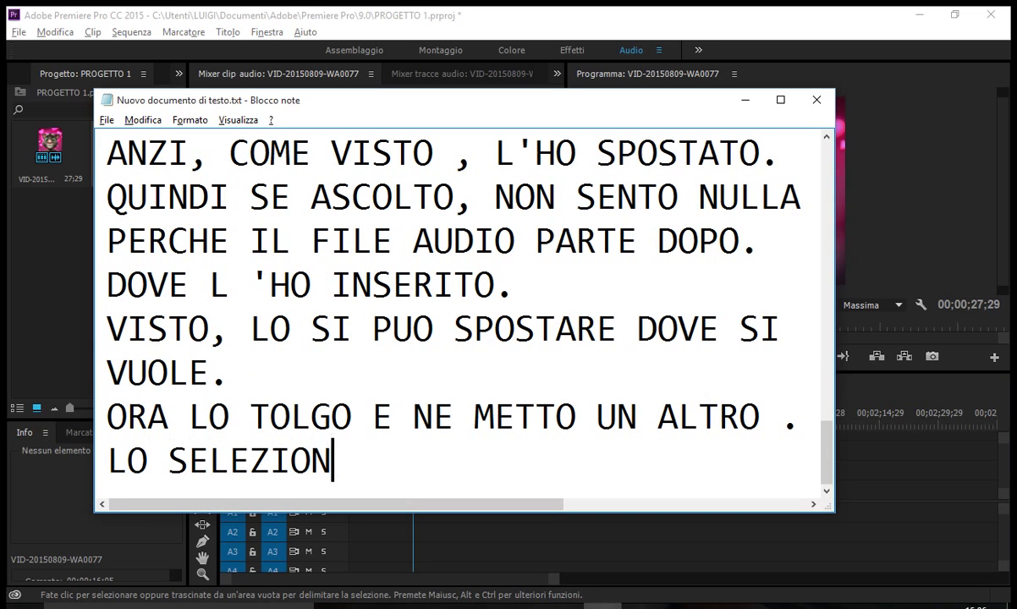
{"action": "type", "text": "O E PREMO IL "}
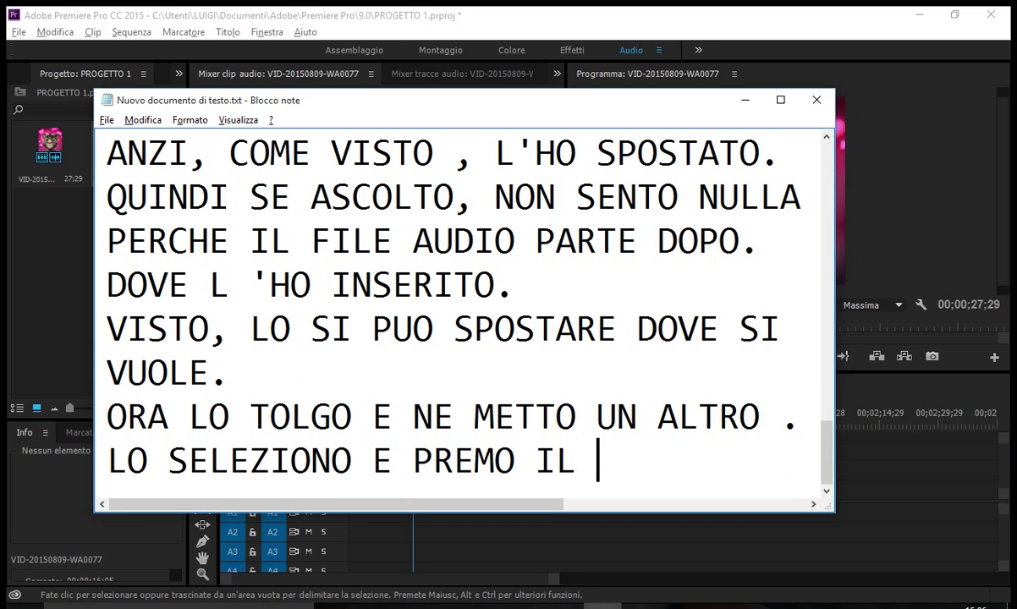
{"action": "type", "text": "TASTO"}
{"action": "key", "text": "Return"}
{"action": "type", "text": "CANC S"}
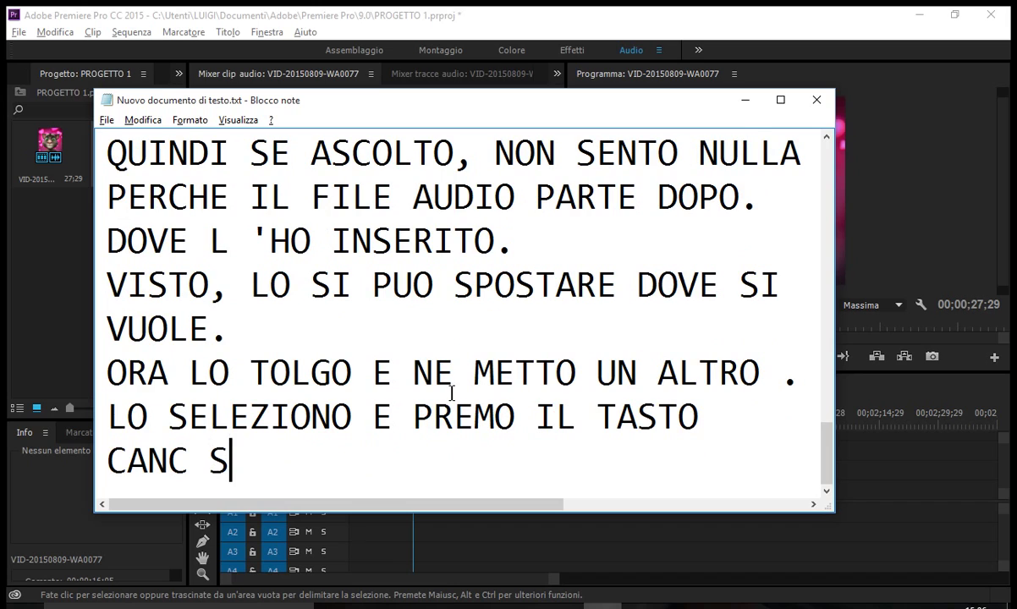
{"action": "type", "text": "UL PC."}
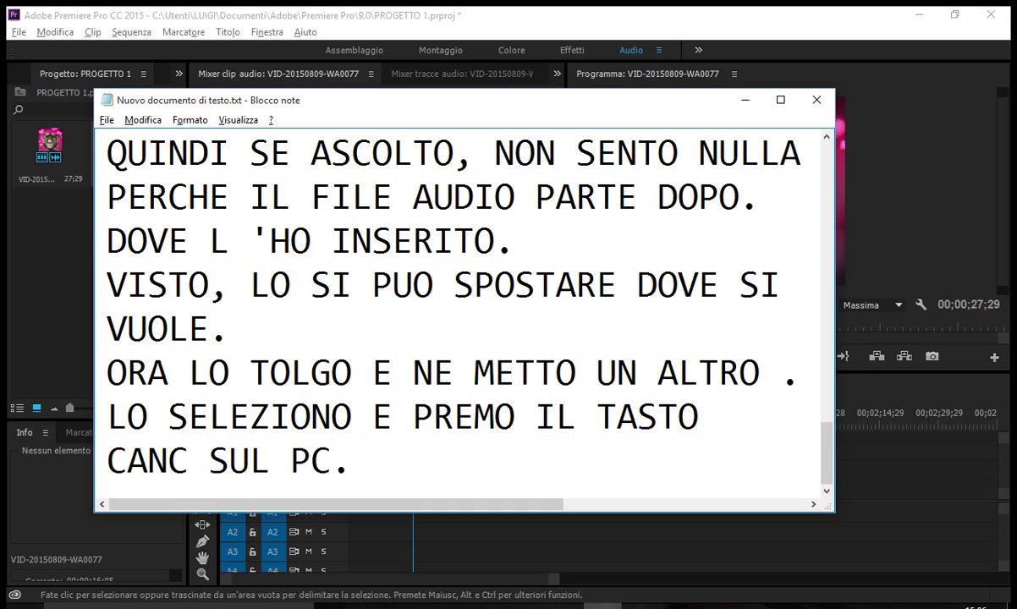
{"action": "key", "text": "Return"}
{"action": "type", "text": "ORA "}
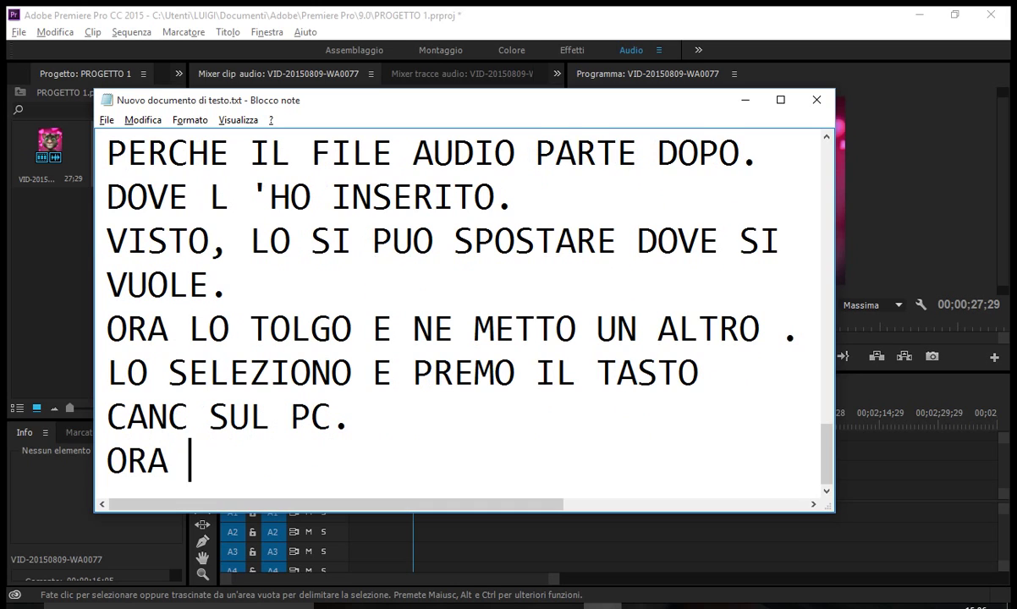
{"action": "type", "text": "L'HO CANC"}
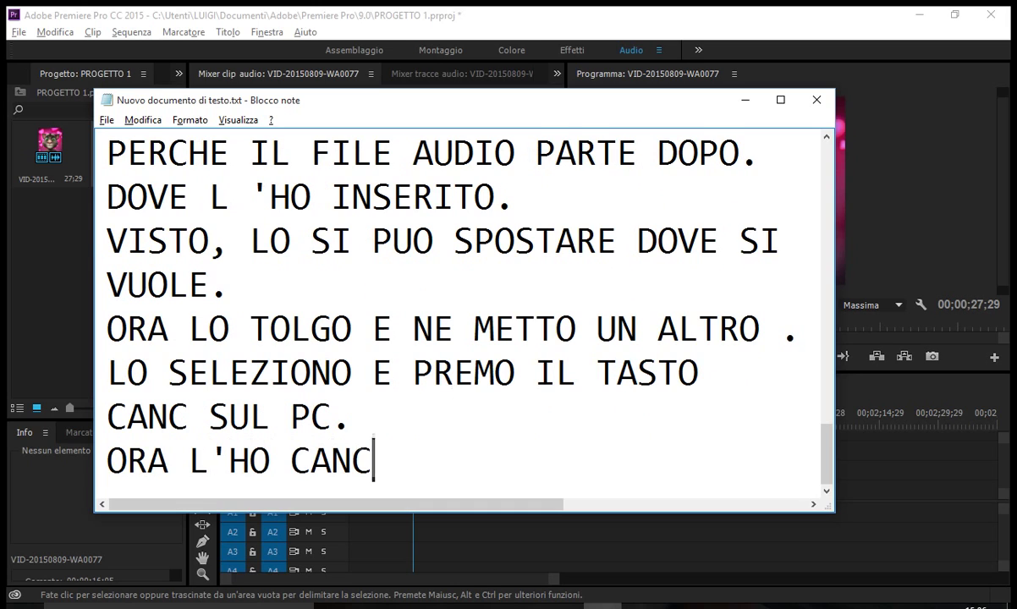
{"action": "type", "text": "ELLATO."}
Add a line about inserting a new audio file under the existing video.
{"action": "key", "text": "Return"}
{"action": "type", "text": "OR"}
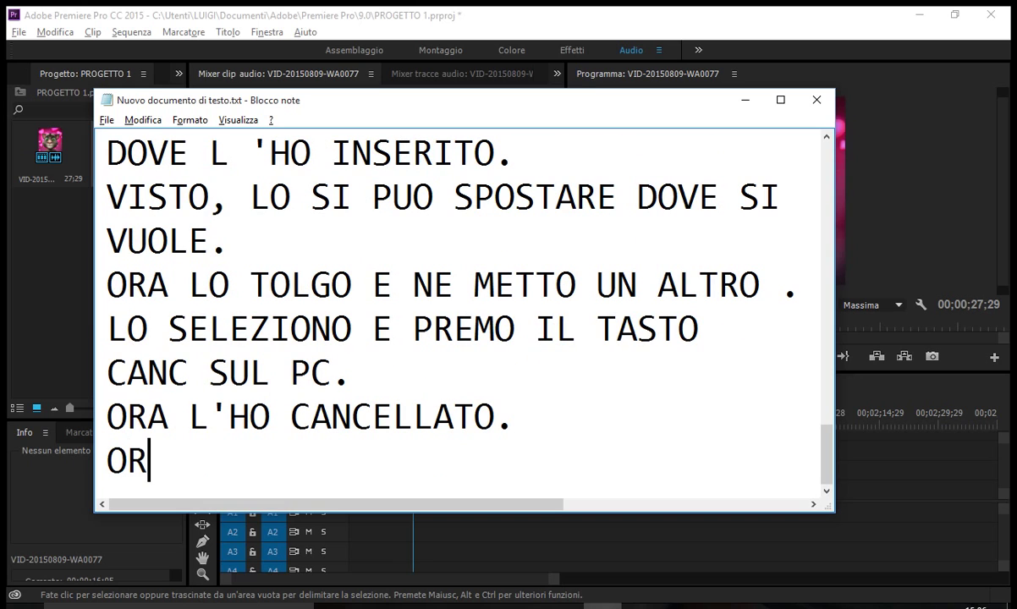
{"action": "type", "text": "A INSERIRMO "}
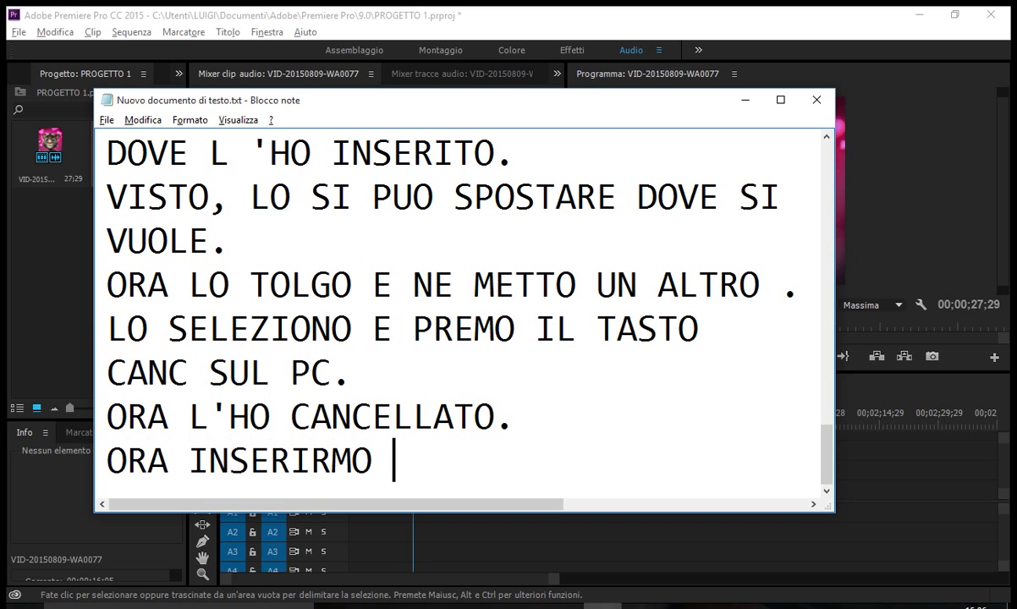
{"action": "key", "text": "BackSpace"}
{"action": "key", "text": "BackSpace"}
{"action": "key", "text": "BackSpace"}
{"action": "key", "text": "BackSpace"}
{"action": "type", "text": "AMO"}
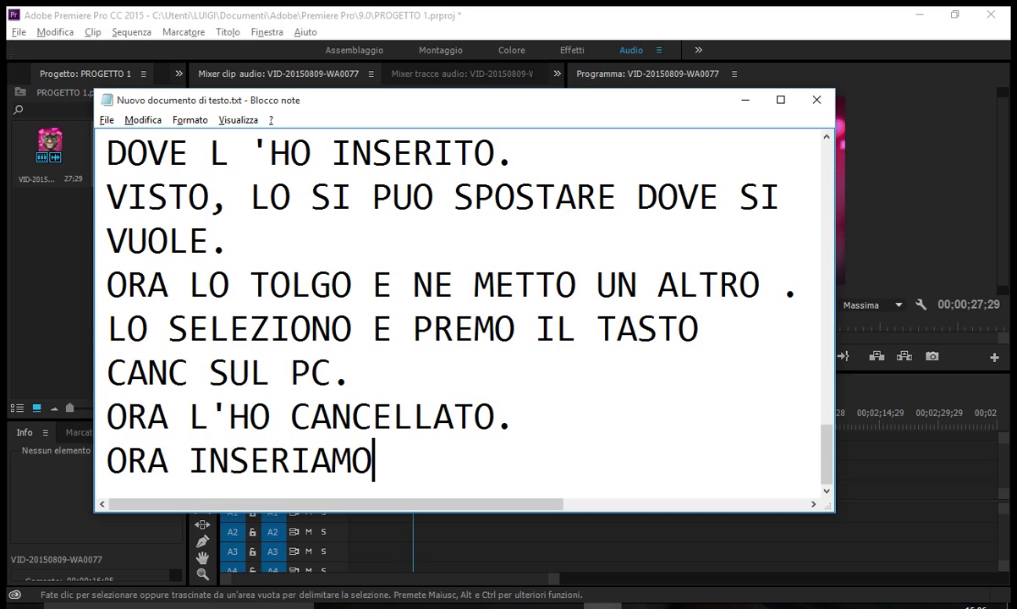
{"action": "type", "text": " NUOVO FILE"}
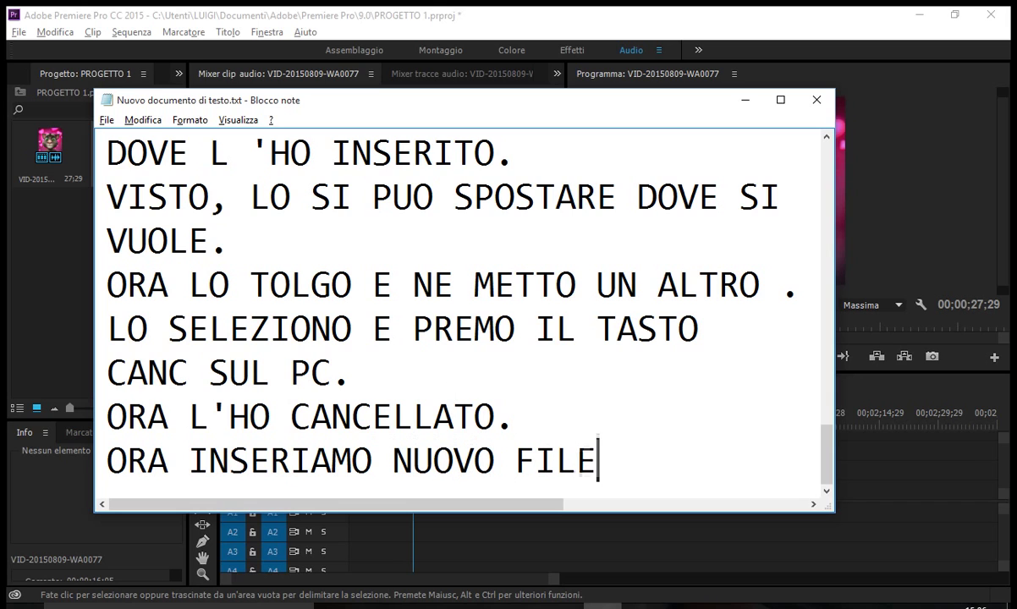
{"action": "type", "text": " AUDIO"}
{"action": "key", "text": "Return"}
{"action": "type", "text": "SO"}
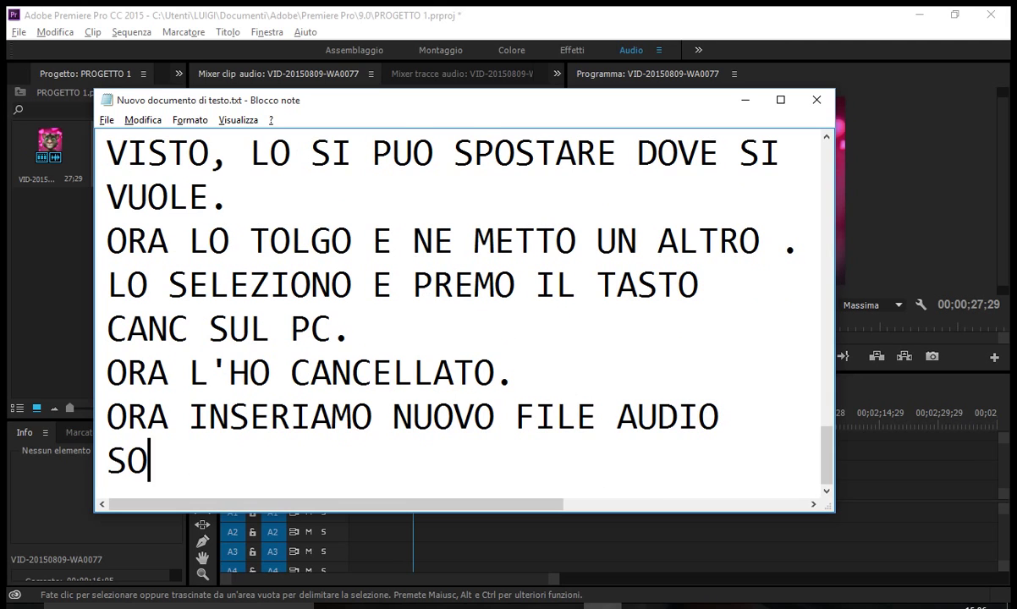
{"action": "type", "text": "TTO QUELL"}
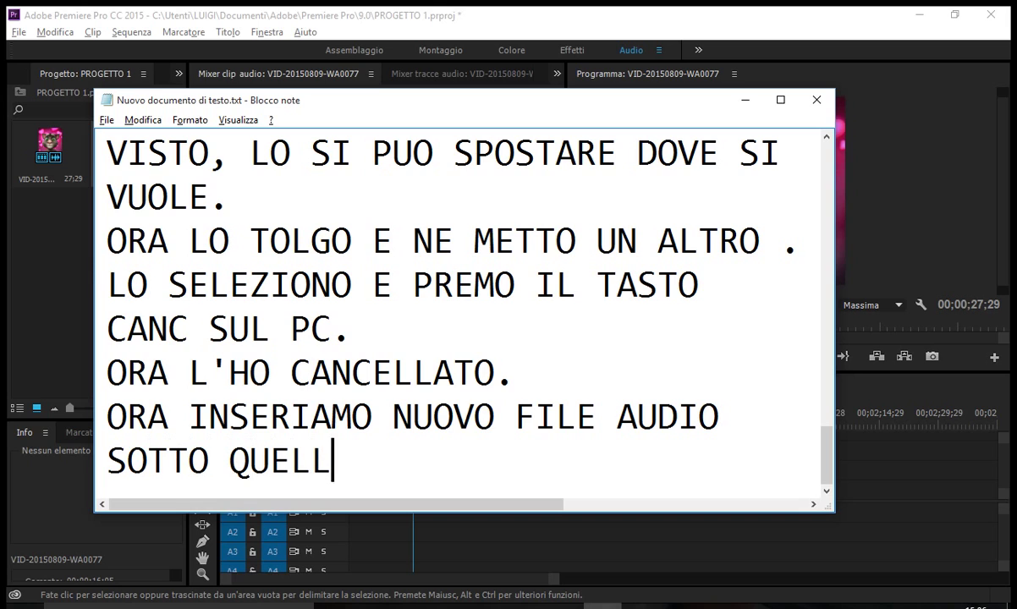
{"action": "type", "text": "O VIDEO CHE ABB"}
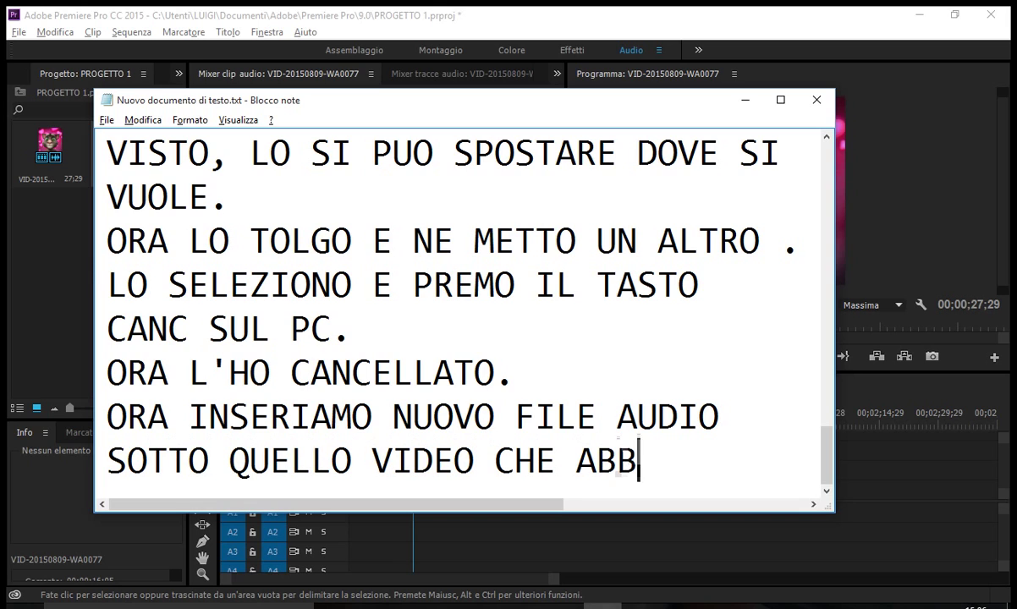
{"action": "type", "text": "IAMO GIA."}
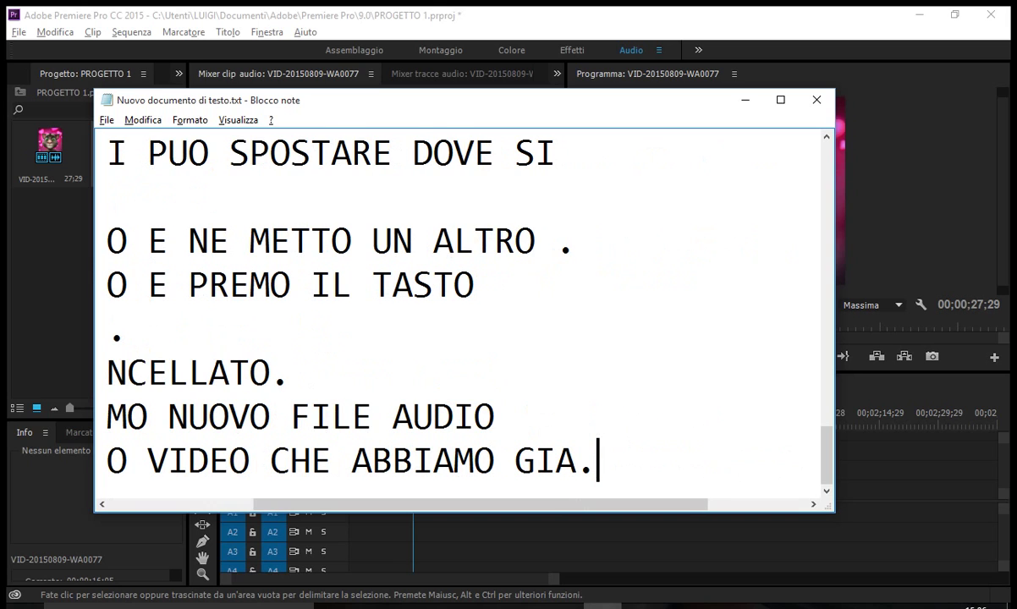
{"action": "key", "text": "alt+Tab"}
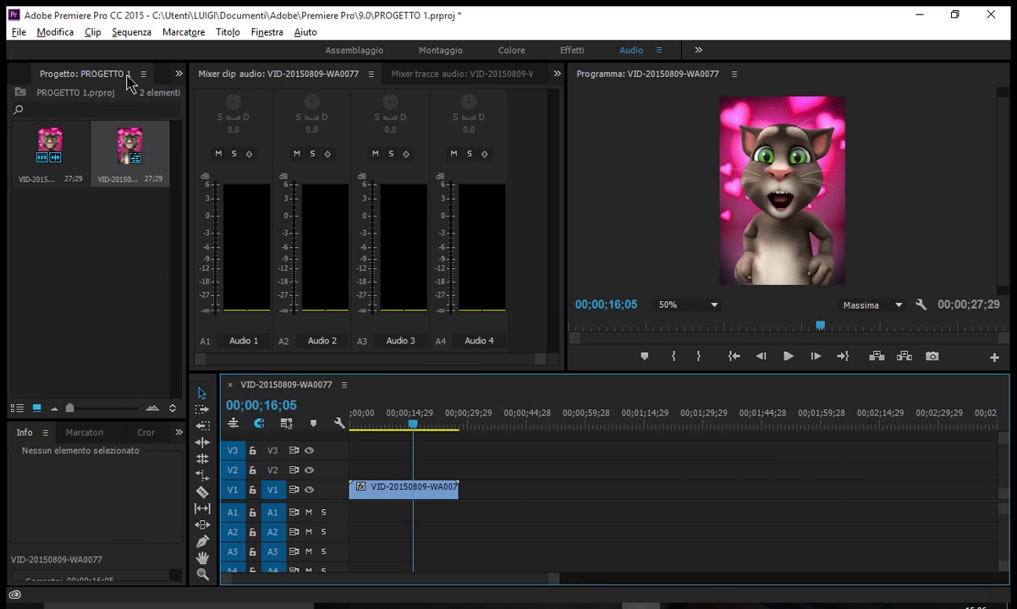
Import VID-20150724-WA0015.mp4 from the video folder using File > Importa.
{"action": "left_click", "coordinate": [18, 31]}
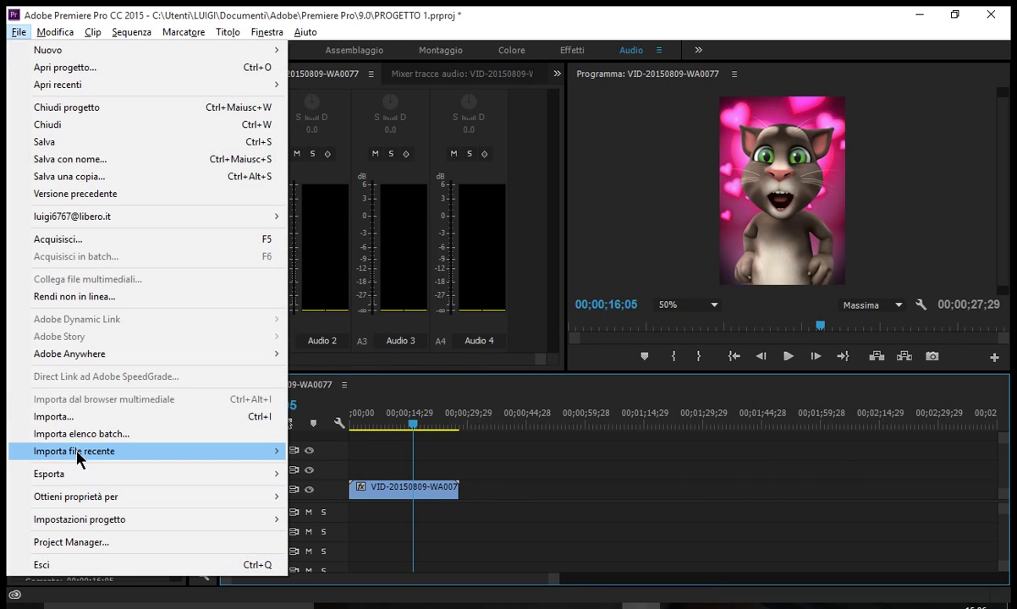
{"action": "mouse_move", "coordinate": [68, 451]}
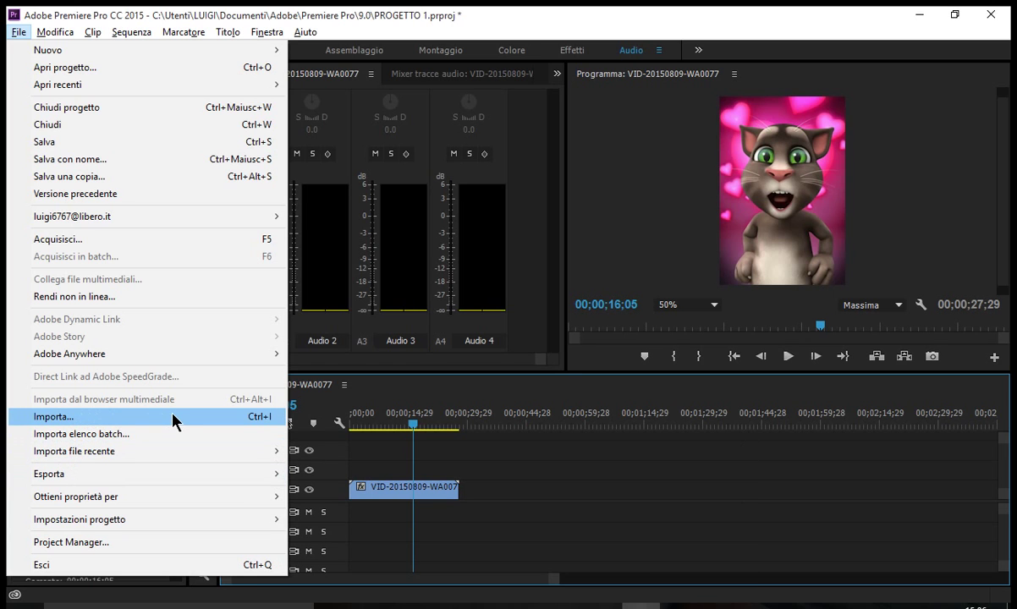
{"action": "left_click", "coordinate": [173, 416]}
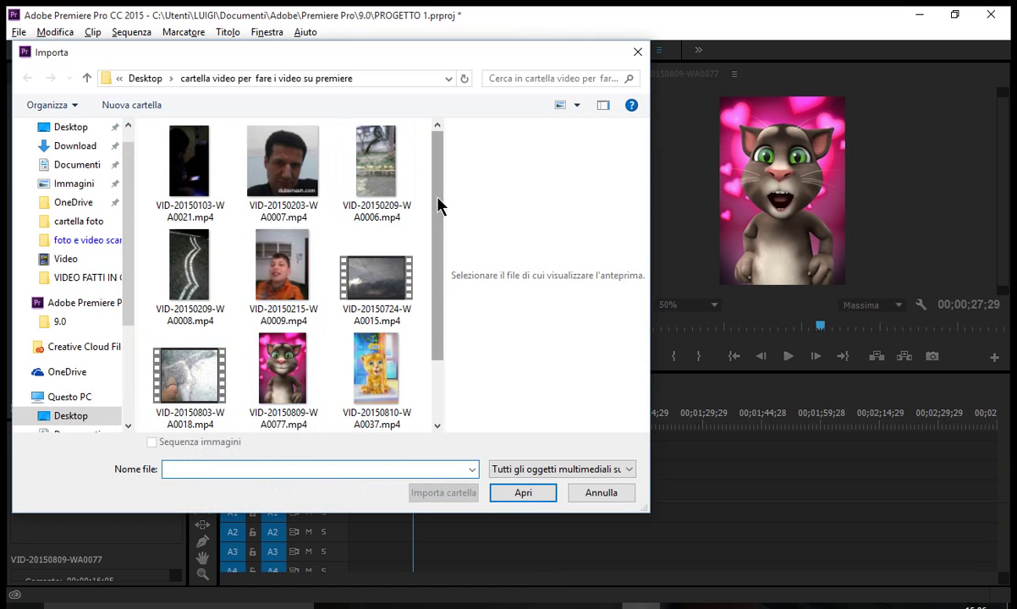
{"action": "left_click_drag", "start_coordinate": [437, 205], "coordinate": [437, 284]}
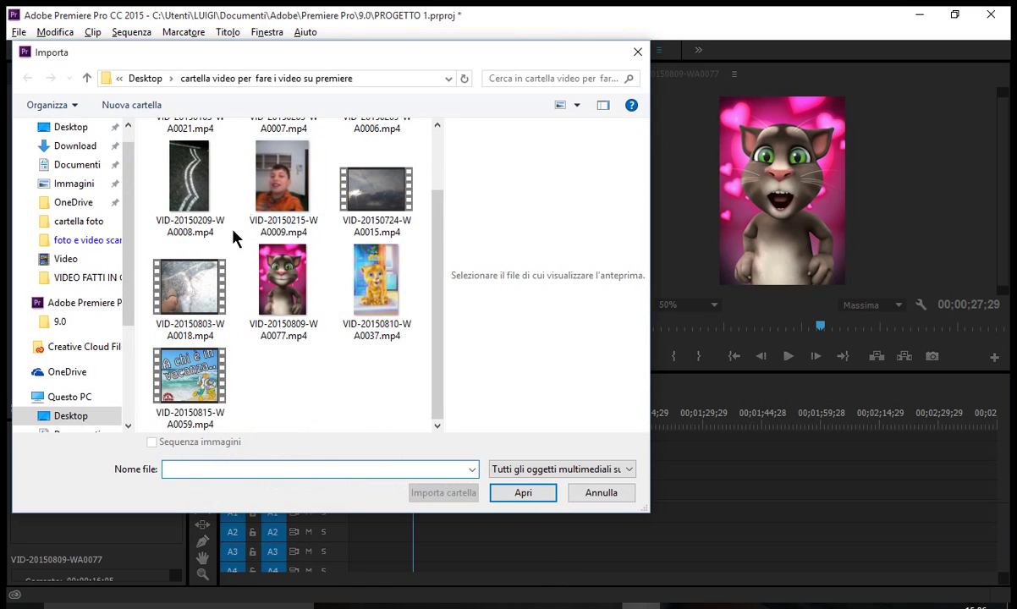
{"action": "double_click", "coordinate": [376, 199]}
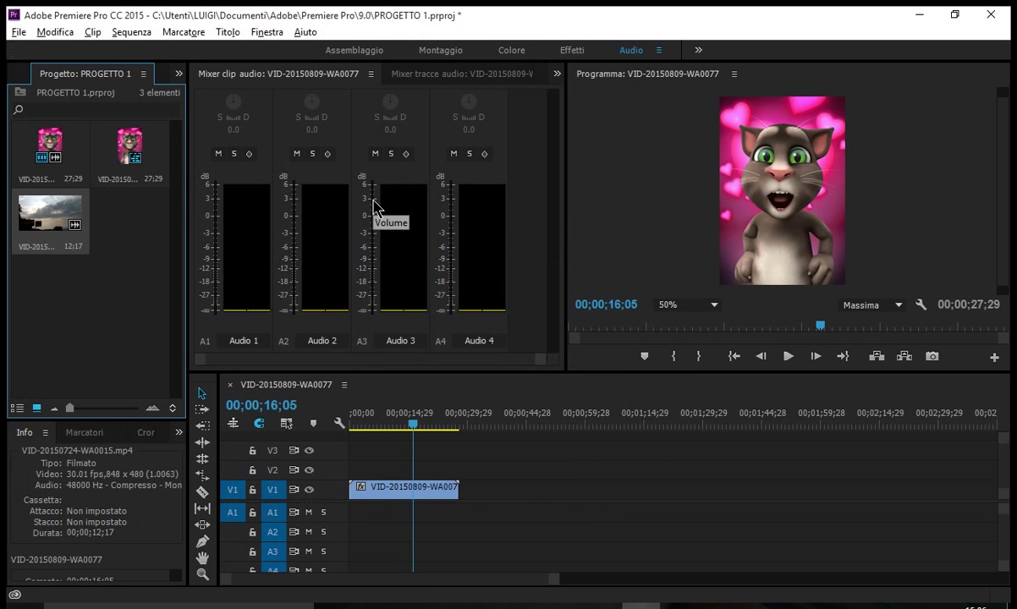
In Notepad, note that this video's audio will be extracted and placed under the earlier one.
{"action": "key", "text": "alt+Tab"}
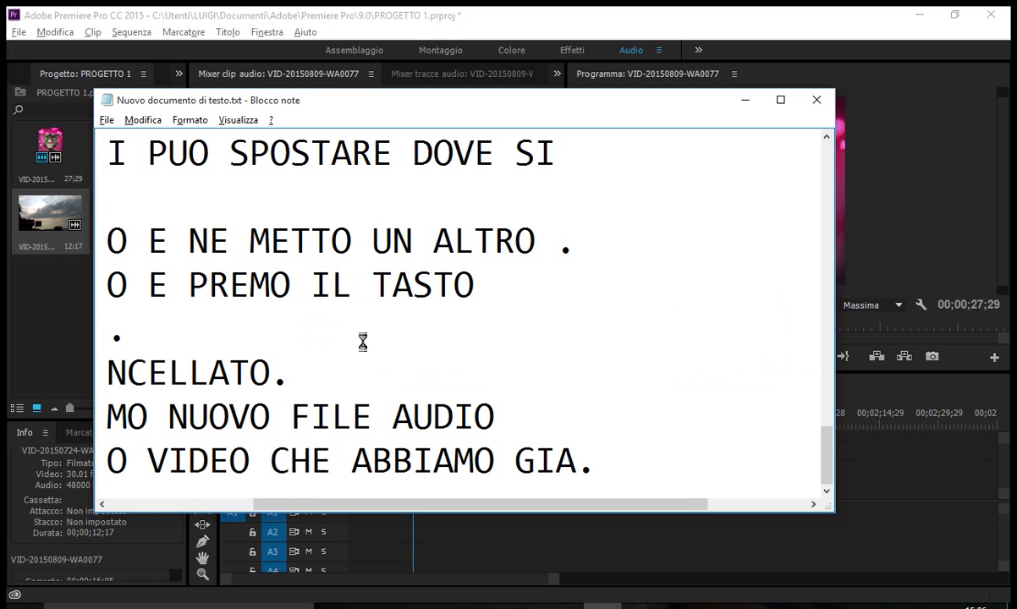
{"action": "key", "text": "Return"}
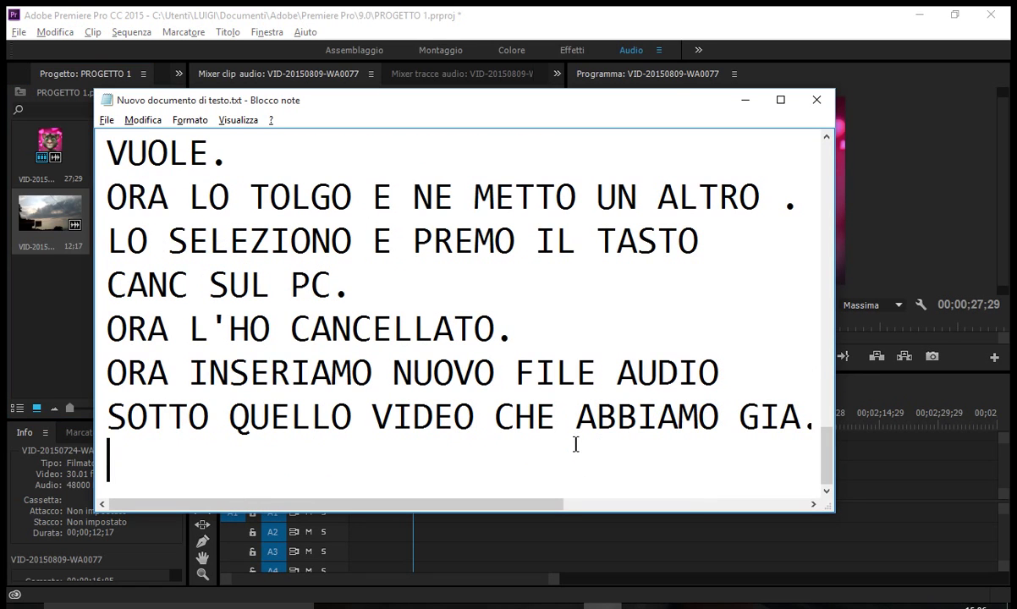
{"action": "type", "text": "ORA MI SE"}
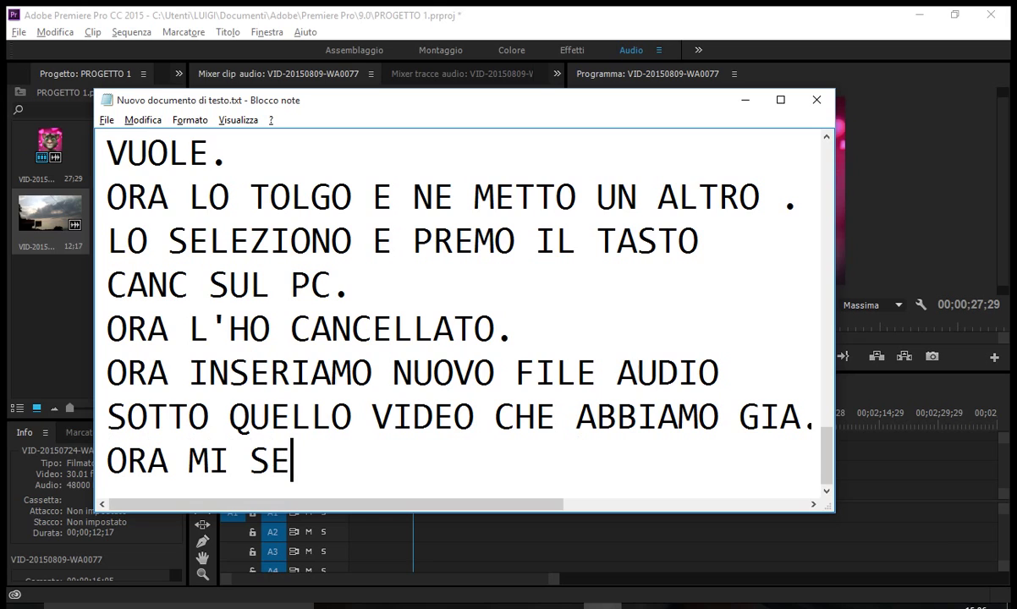
{"action": "key", "text": "BackSpace"}
{"action": "key", "text": "BackSpace"}
{"action": "type", "text": "ESTRAGGO L"}
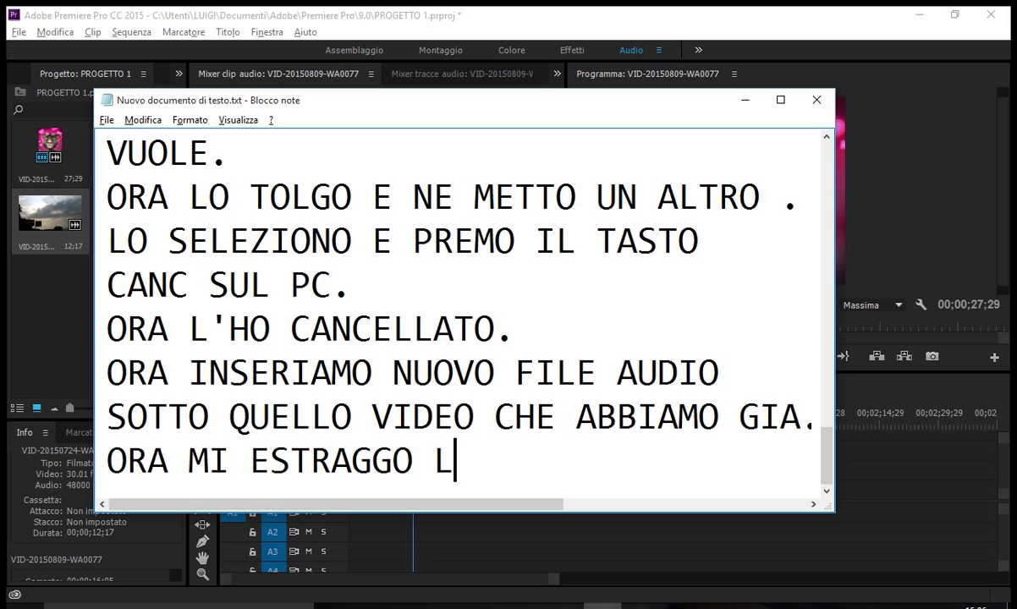
{"action": "type", "text": "' AUDIO DA QUE"}
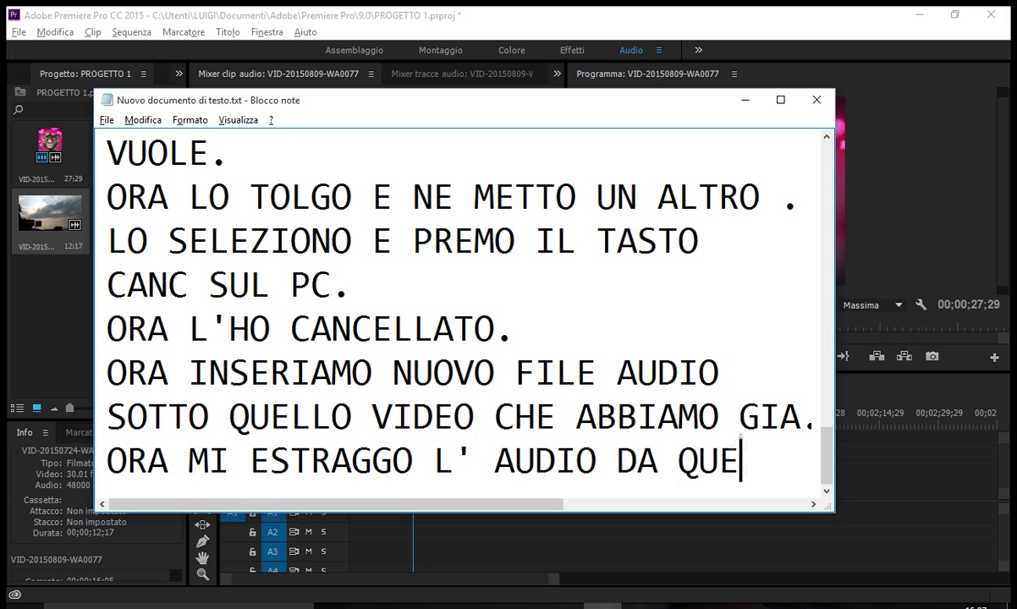
{"action": "type", "text": "STO"}
{"action": "key", "text": "Return"}
{"action": "type", "text": "VIDEO"}
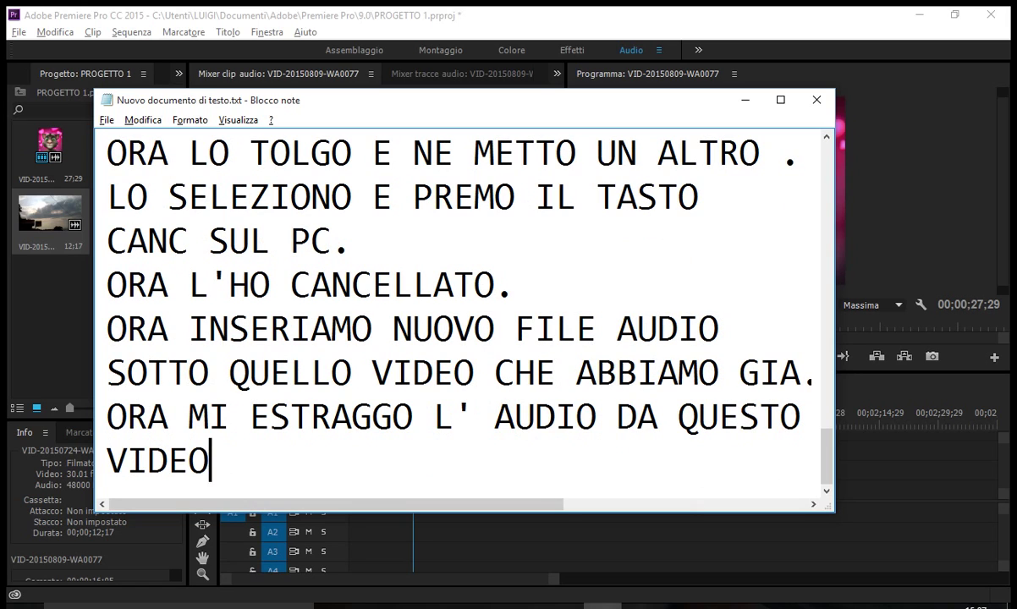
{"action": "type", "text": ", E LO METTO SO"}
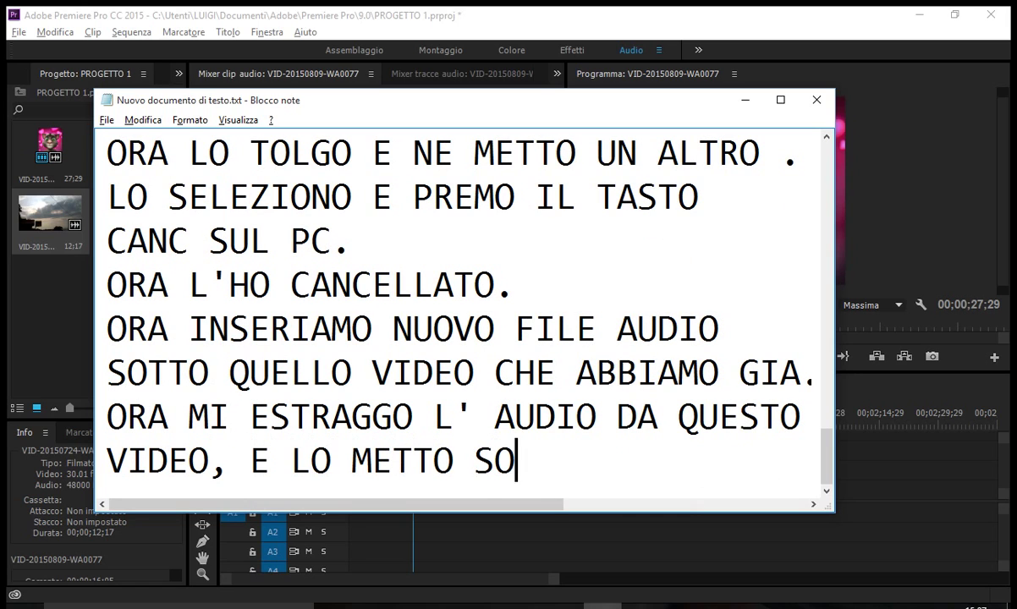
{"action": "key", "text": "BackSpace"}
{"action": "key", "text": "BackSpace"}
{"action": "type", "text": "OTTO"}
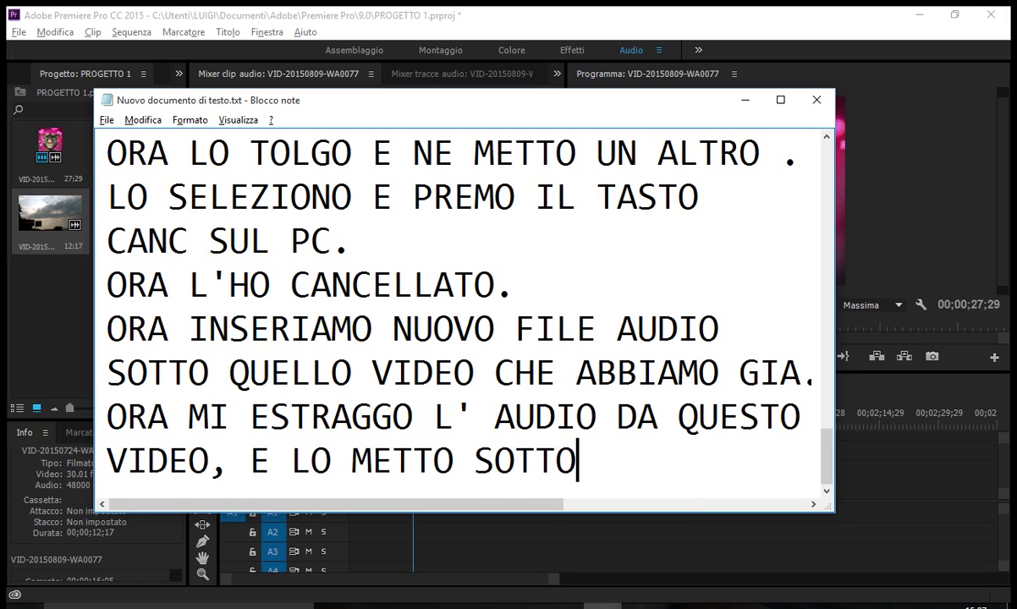
{"action": "type", "text": " A QUELLO DI PRIM"}
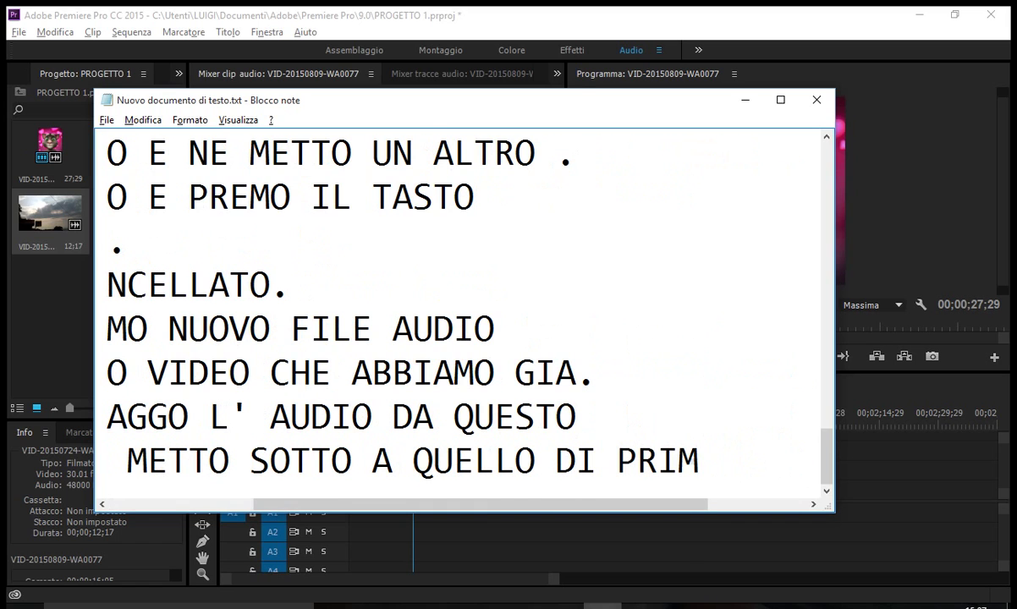
Add a line saying no copyright-free audio files are available.
{"action": "key", "text": "Return"}
{"action": "type", "text": "RTROPP"}
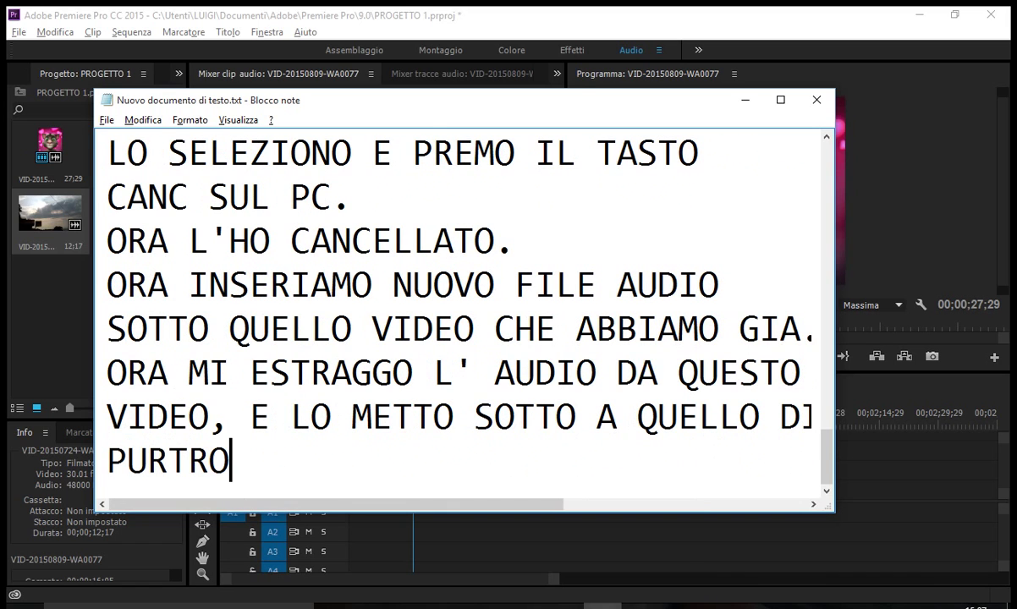
{"action": "type", "text": "O NON HO FIL"}
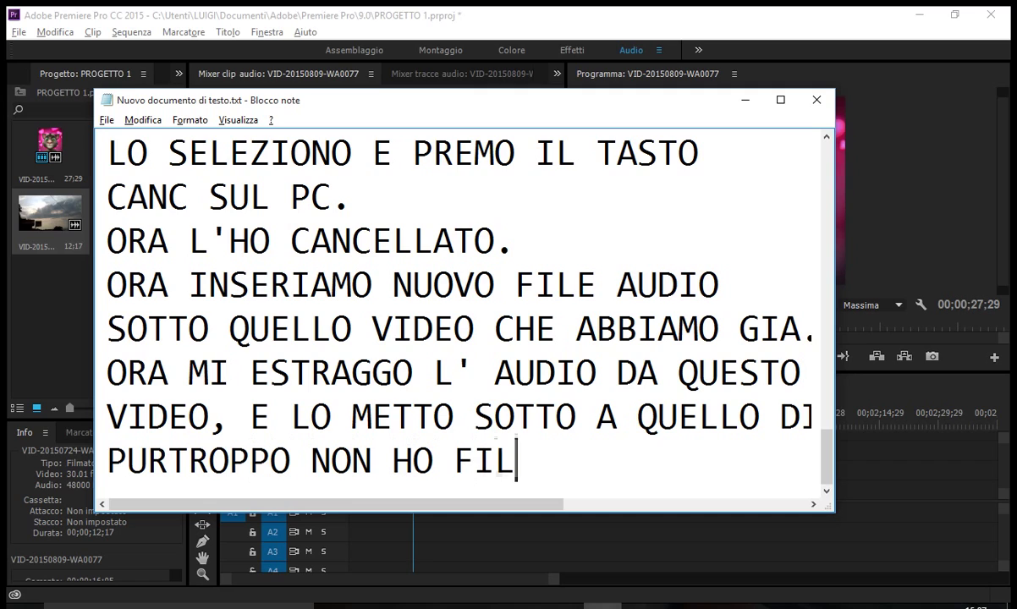
{"action": "type", "text": "E SENZA CO"}
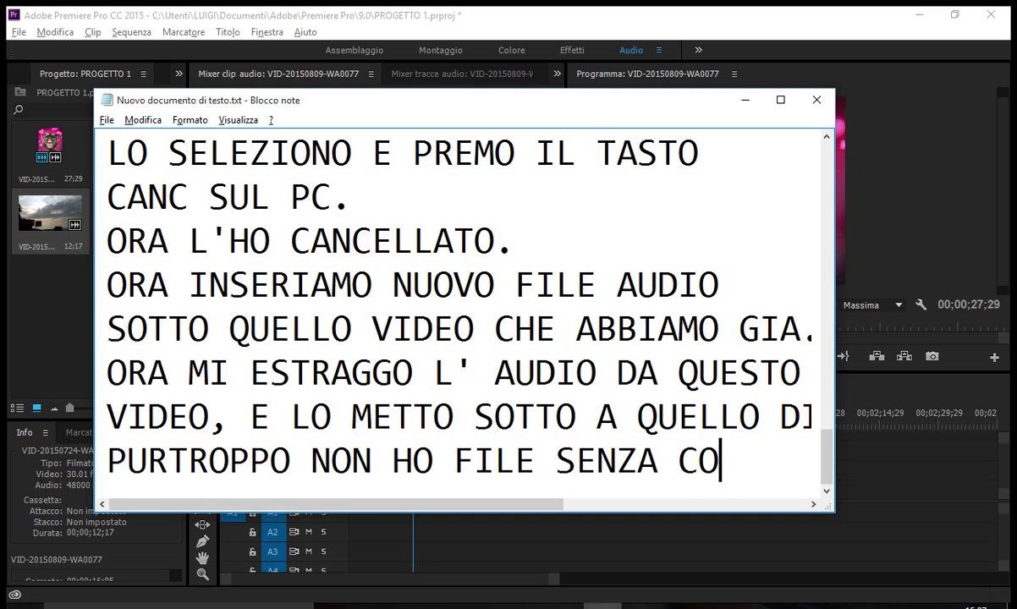
{"action": "type", "text": "YPYR"}
{"action": "key", "text": "BackSpace"}
{"action": "key", "text": "BackSpace"}
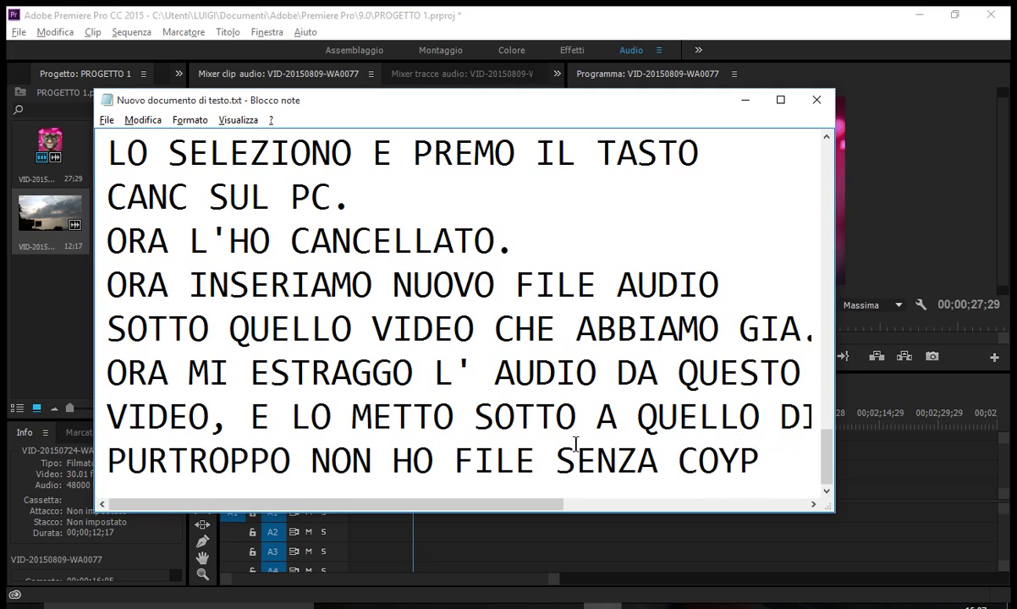
{"action": "key", "text": "BackSpace"}
{"action": "key", "text": "BackSpace"}
{"action": "type", "text": "PR"}
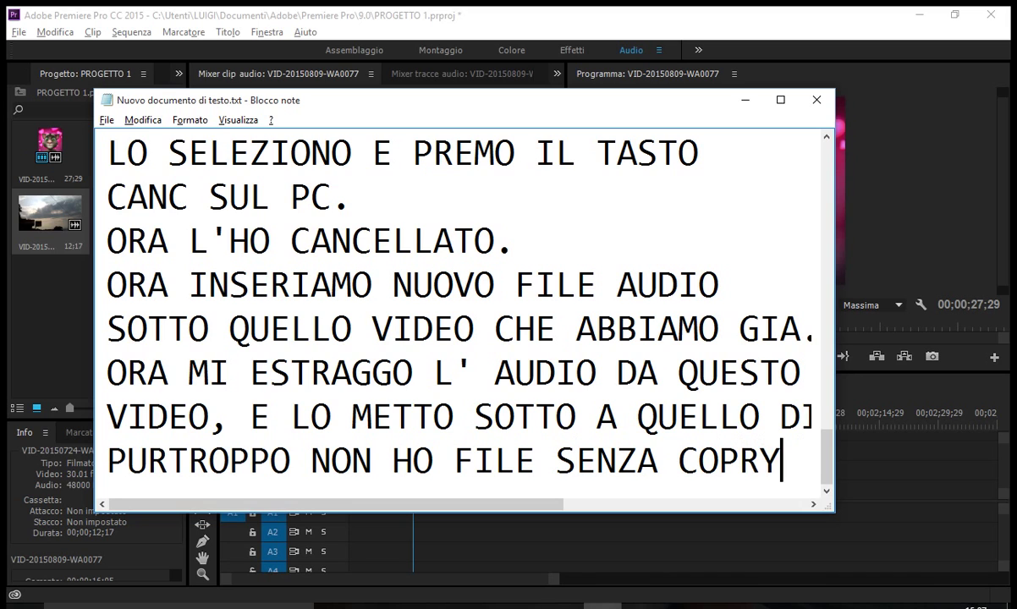
{"action": "key", "text": "BackSpace"}
{"action": "key", "text": "BackSpace"}
{"action": "type", "text": "YRIGL"}
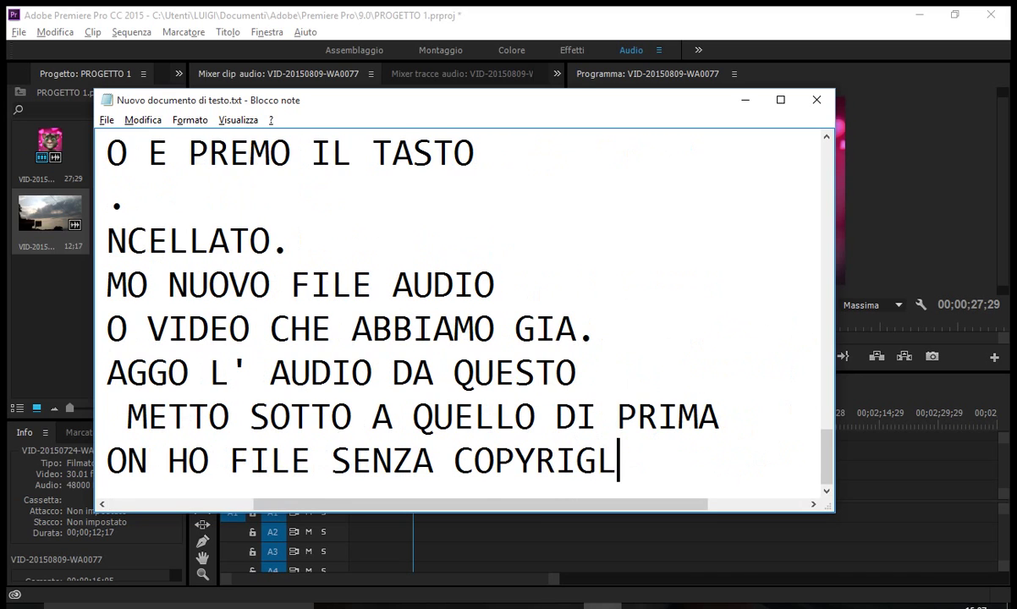
{"action": "key", "text": "Return"}
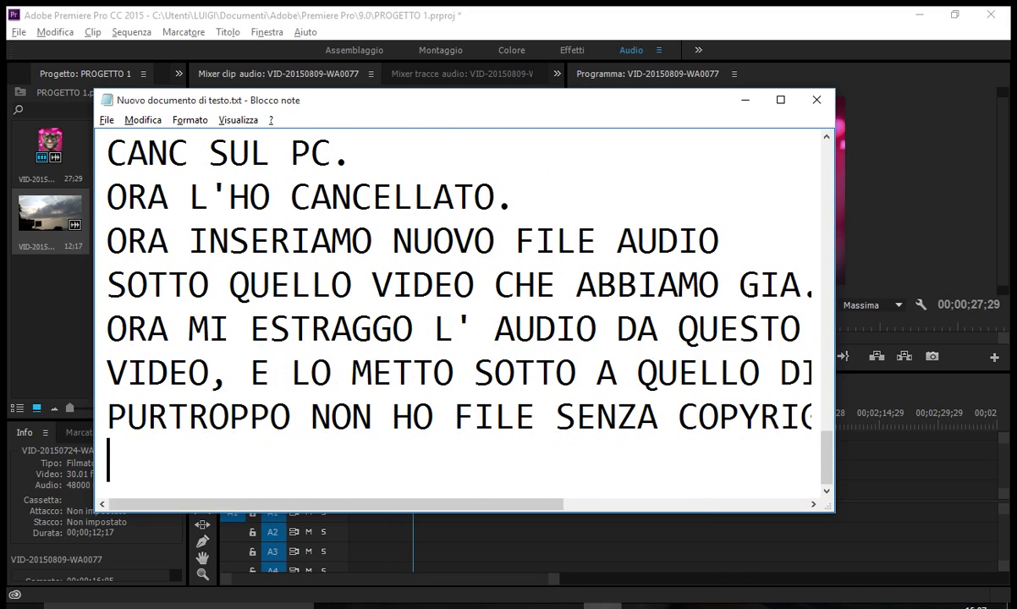
{"action": "key", "text": "alt+Tab"}
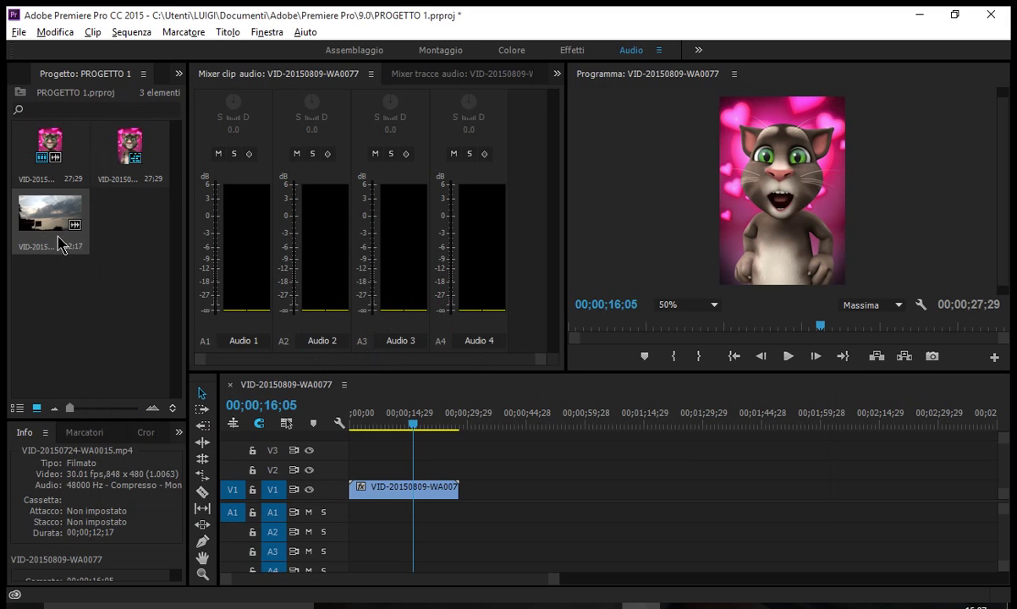
Place VID-20150724-WA0015 at the timeline start under the Talking Tom video, and play the sequence from the beginning.
{"action": "mouse_move", "coordinate": [59, 244]}
{"action": "left_mouse_down"}
{"action": "mouse_move", "coordinate": [505, 516]}
{"action": "mouse_move", "coordinate": [530, 510]}
{"action": "mouse_move", "coordinate": [373, 507]}
{"action": "mouse_move", "coordinate": [396, 513]}
{"action": "left_mouse_up"}
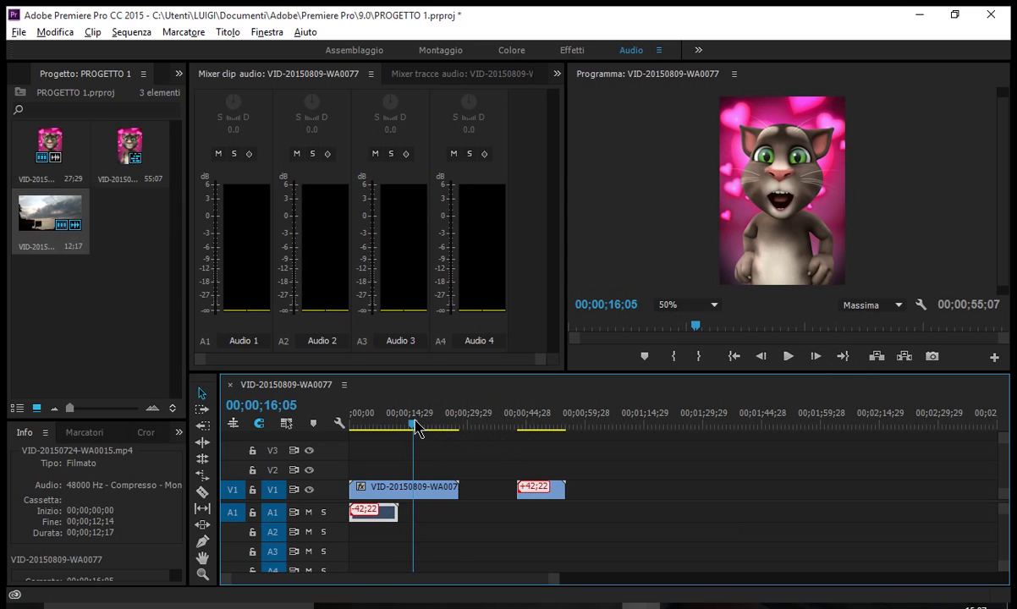
{"action": "left_click_drag", "start_coordinate": [416, 427], "coordinate": [351, 423]}
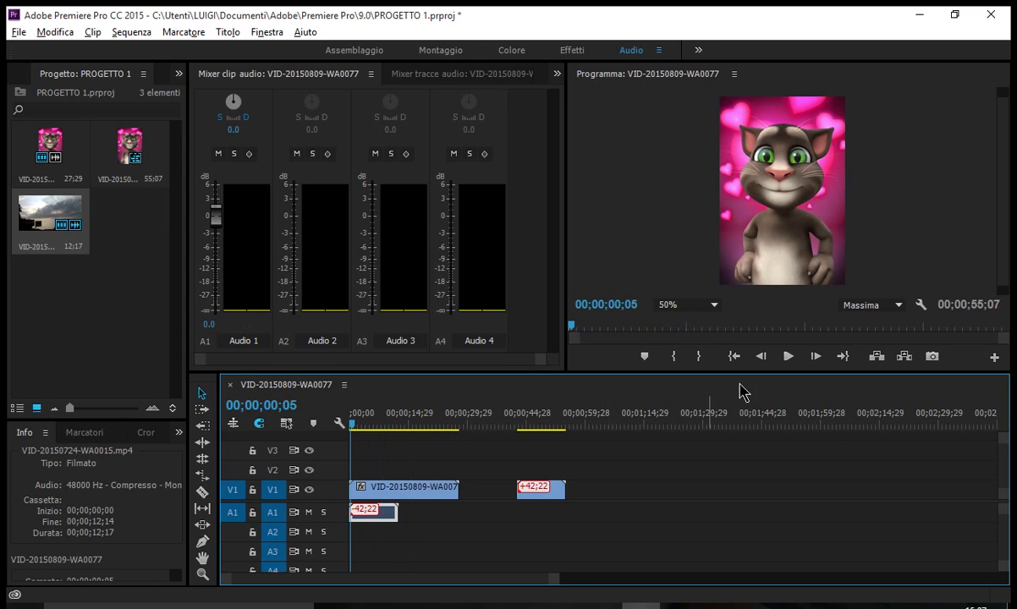
{"action": "left_click", "coordinate": [788, 356]}
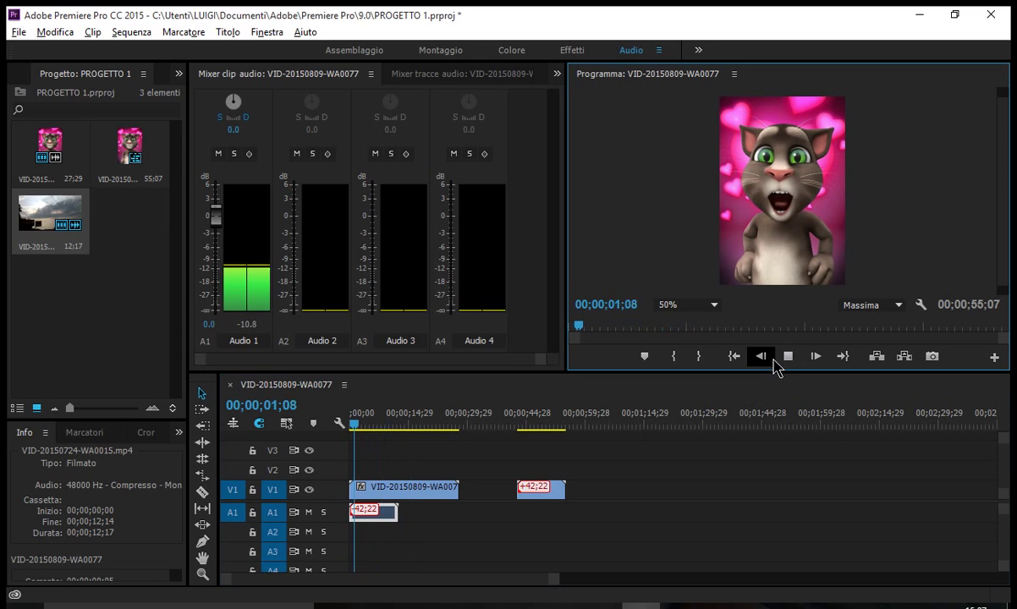
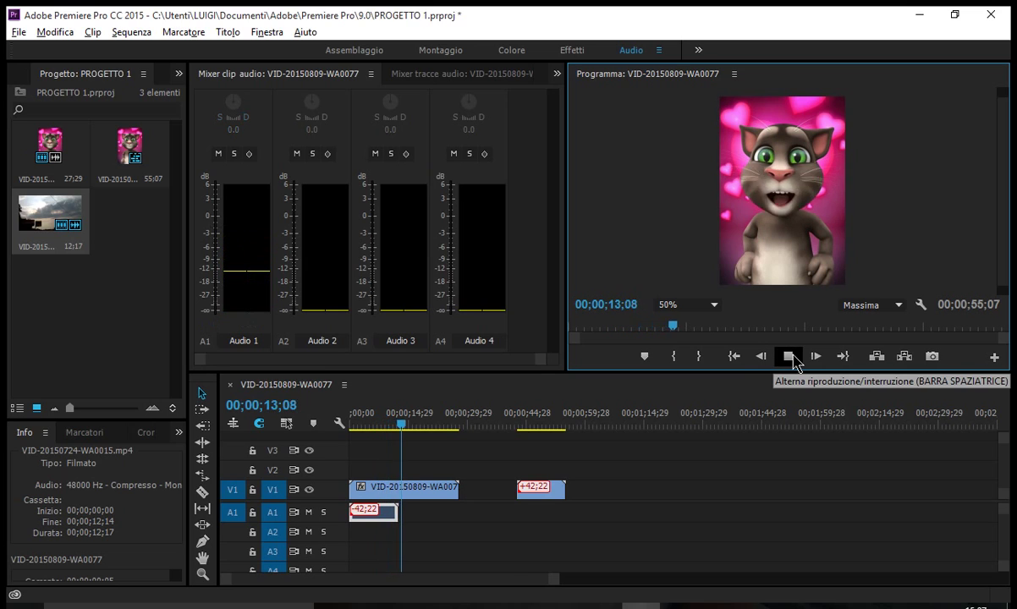
Stop the preview playback and bring the Notepad narration notes to the front.
{"action": "left_click", "coordinate": [794, 360]}
{"action": "key", "text": "alt+Tab"}
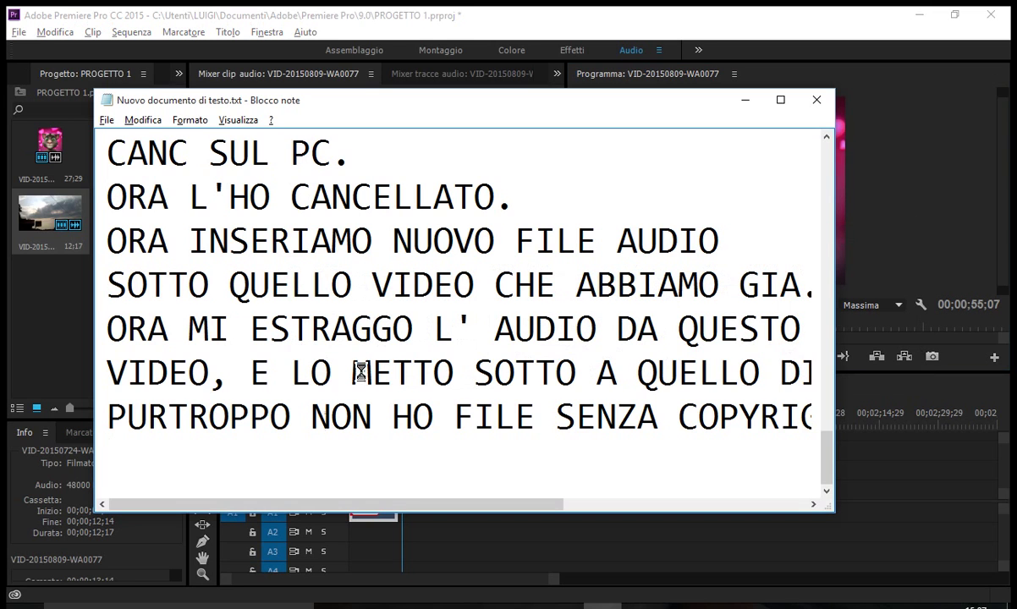
Type the line 'COME VISTO SI SENTIVA L'AUDIO CHE HO TOLTO ALL'ALTRO VIDEO.', fixing typos.
{"action": "type", "text": "COME VID"}
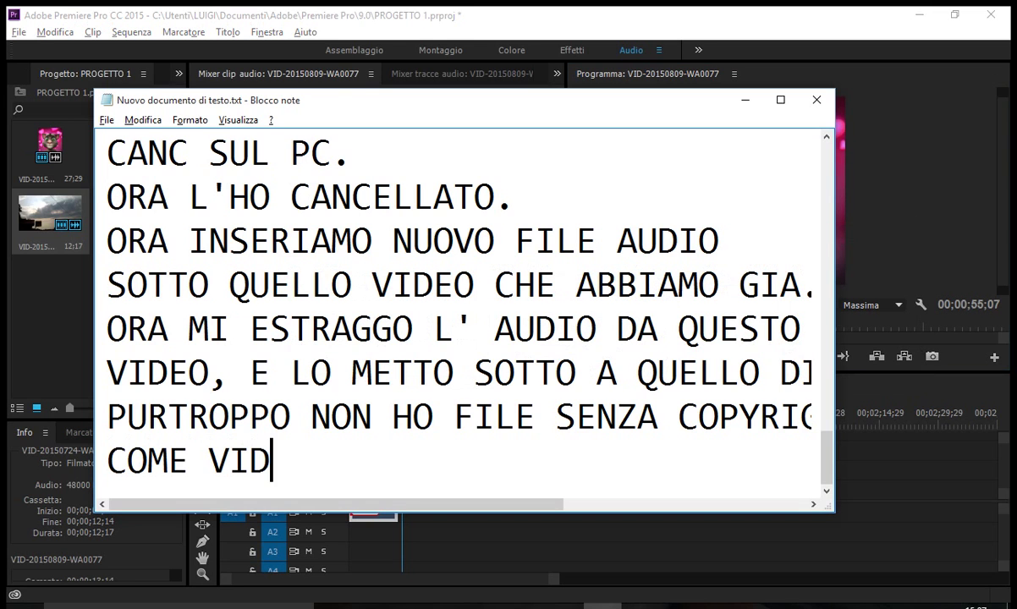
{"action": "type", "text": "S"}
{"action": "key", "text": "BackSpace"}
{"action": "key", "text": "BackSpace"}
{"action": "type", "text": "STO SI"}
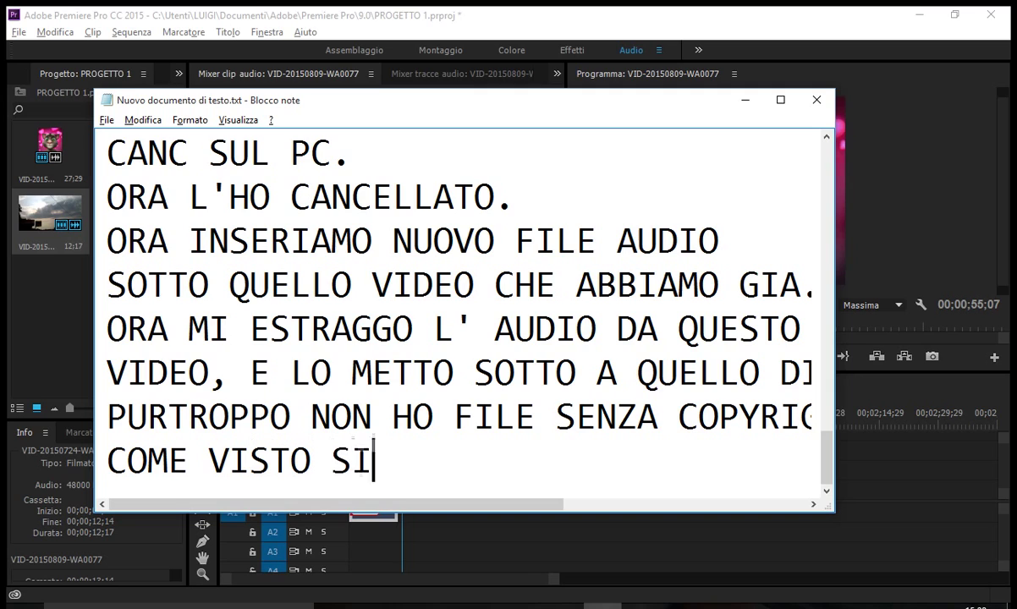
{"action": "type", "text": " SENTIVA"}
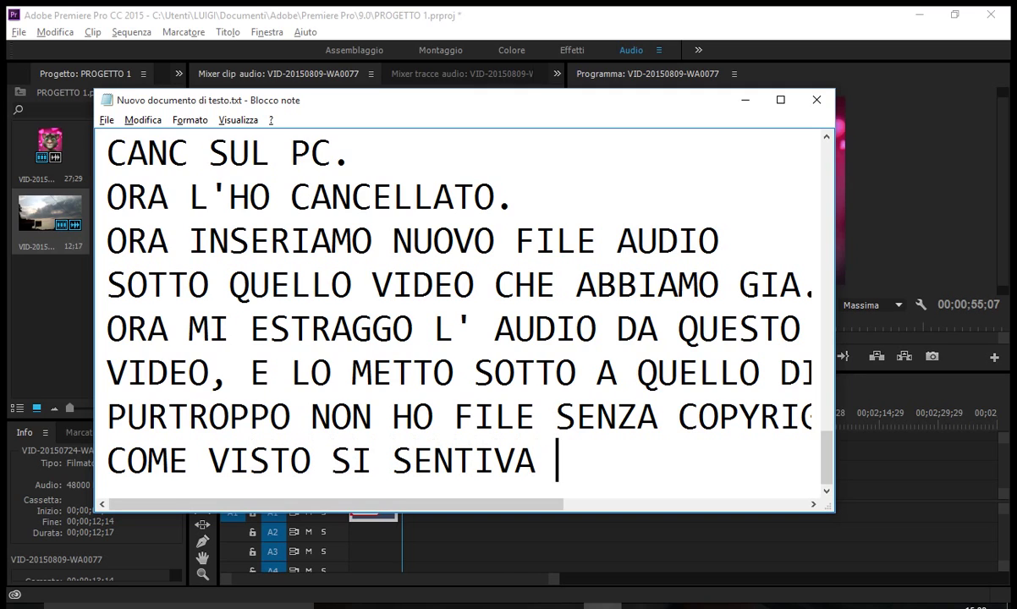
{"action": "type", "text": "L'AUT"}
{"action": "type", "text": "DIO"}
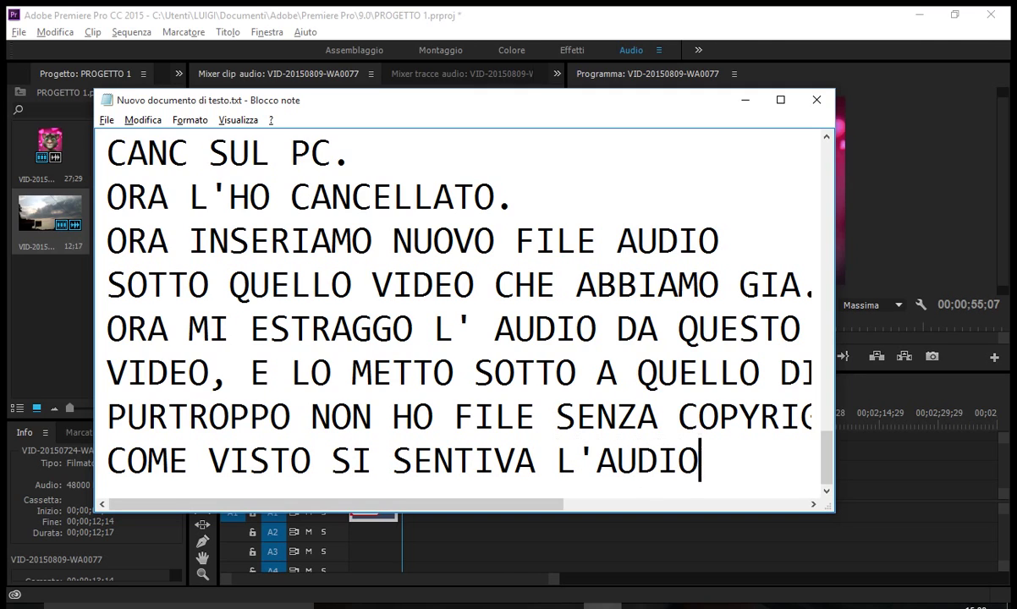
{"action": "type", "text": " CHE HO TOLT"}
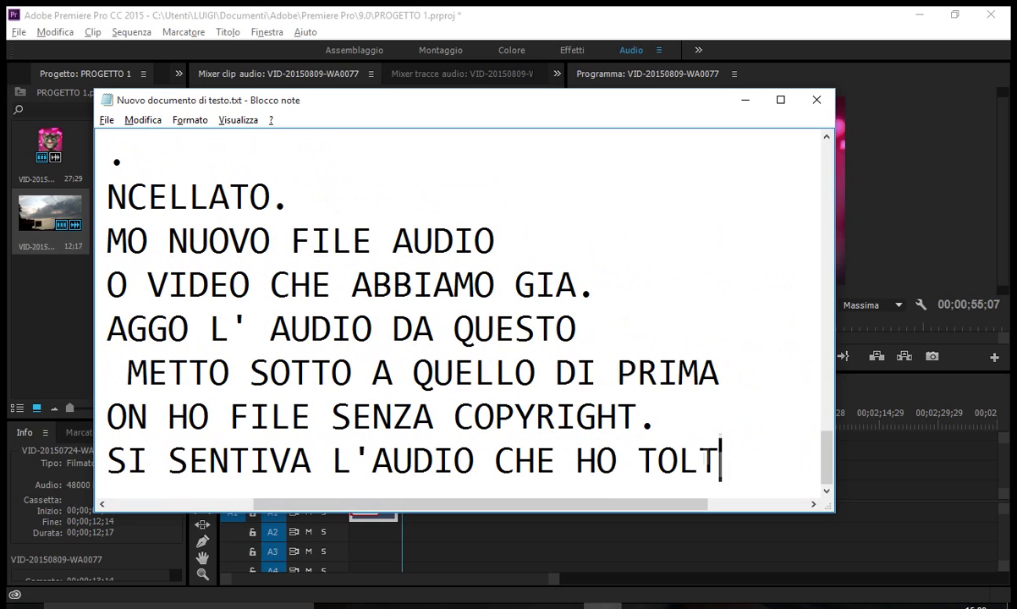
{"action": "type", "text": "A"}
{"action": "key", "text": "BackSpace"}
{"action": "type", "text": "O"}
{"action": "type", "text": "ALL"}
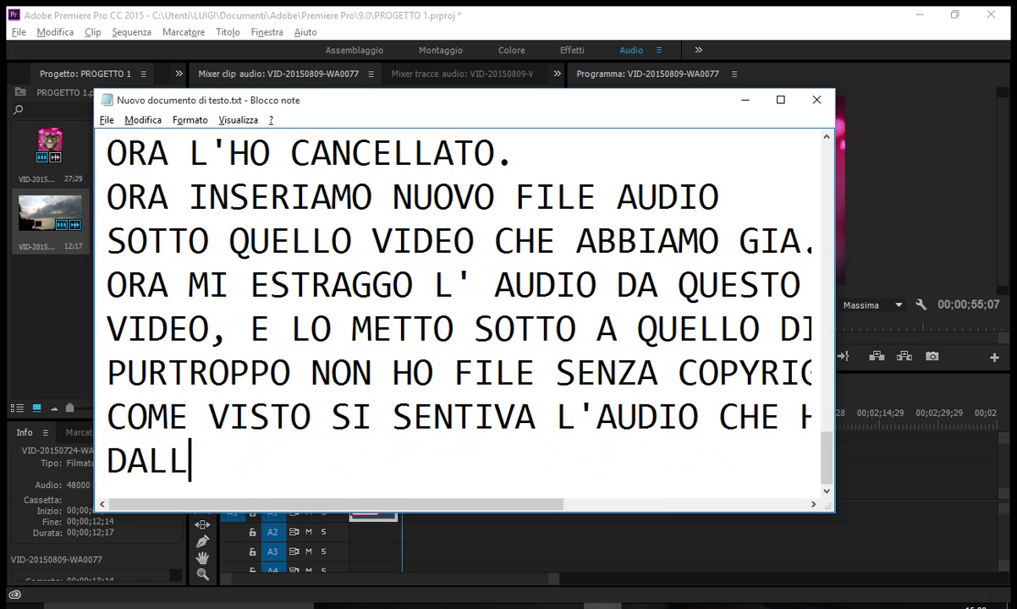
{"action": "type", "text": "'ALTRO VIDEO."}
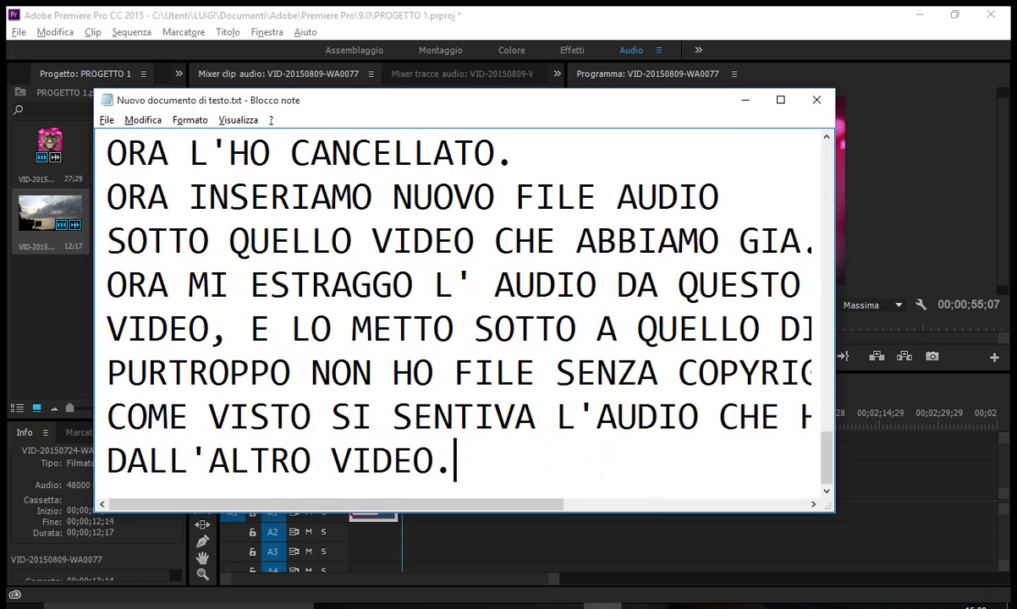
{"action": "key", "text": "Return"}
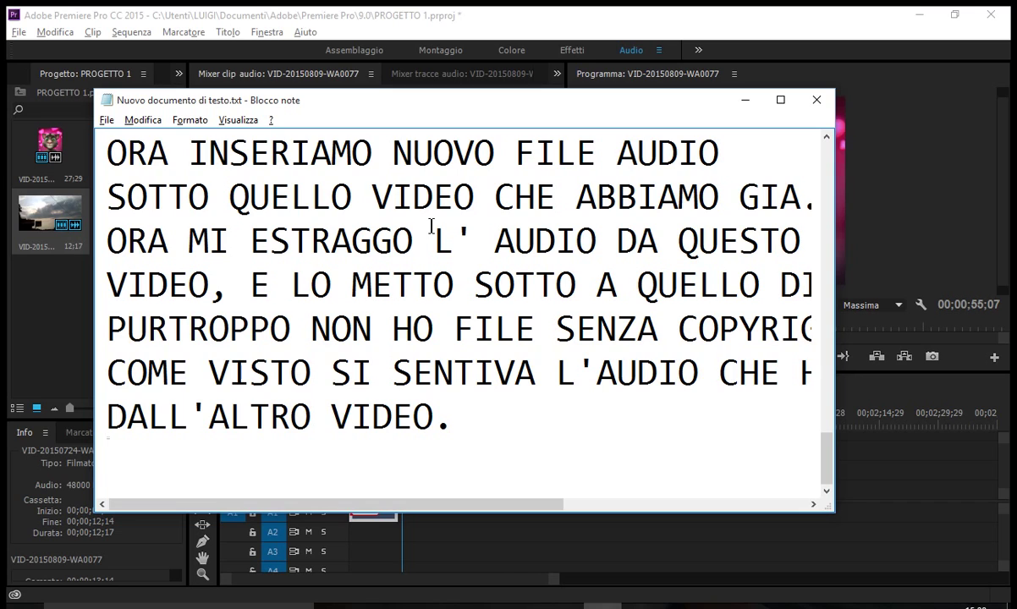
Add 'ORA LO FACCIO VEDERE DI NUOVO AL SUO POSTO.' and return to Premiere.
{"action": "type", "text": "ORA VEL"}
{"action": "key", "text": "BackSpace"}
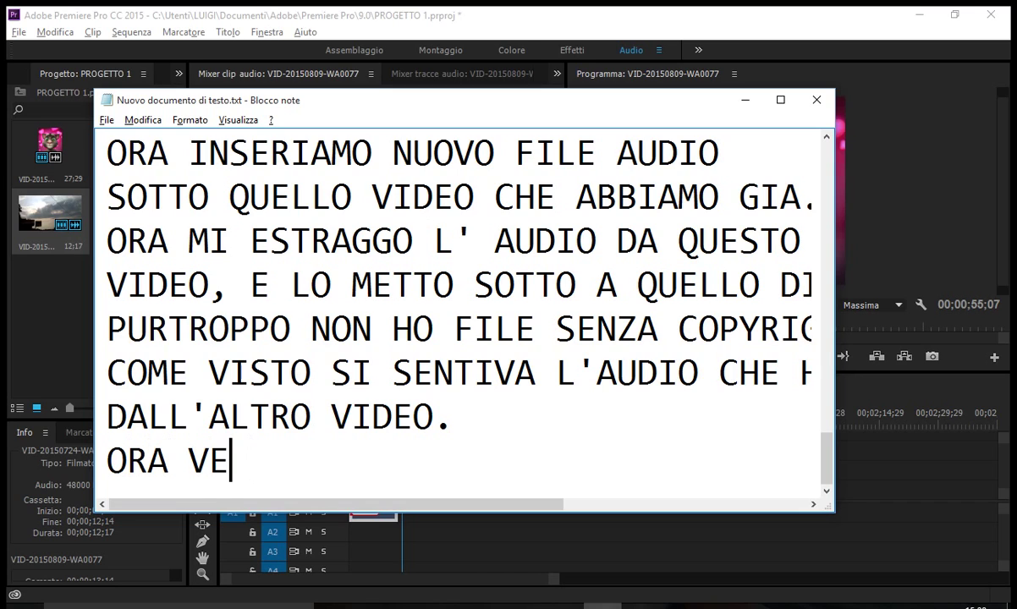
{"action": "type", "text": " LO FACCIO VE"}
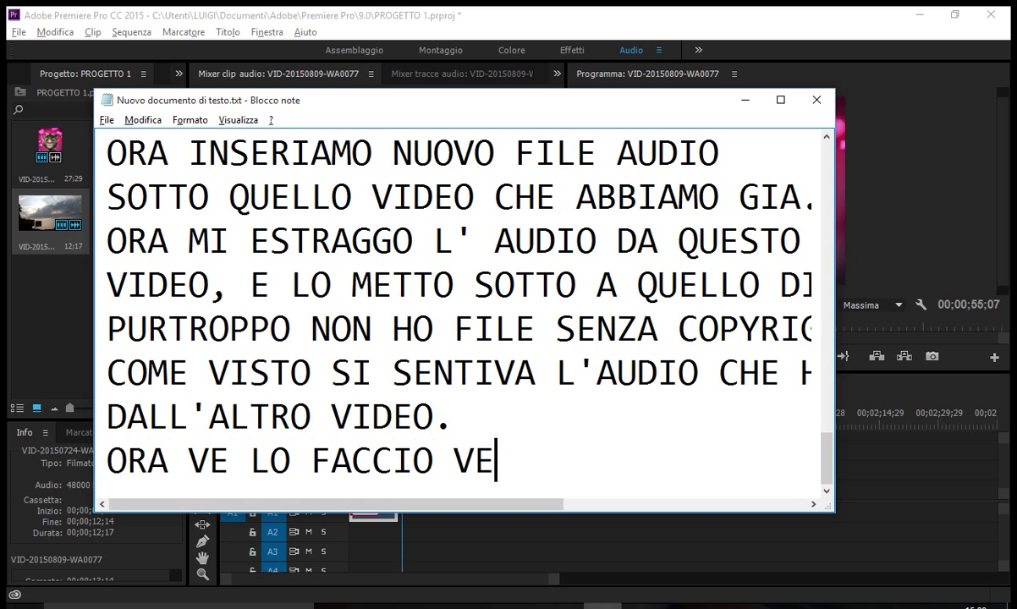
{"action": "type", "text": "DERE DI NUOVO"}
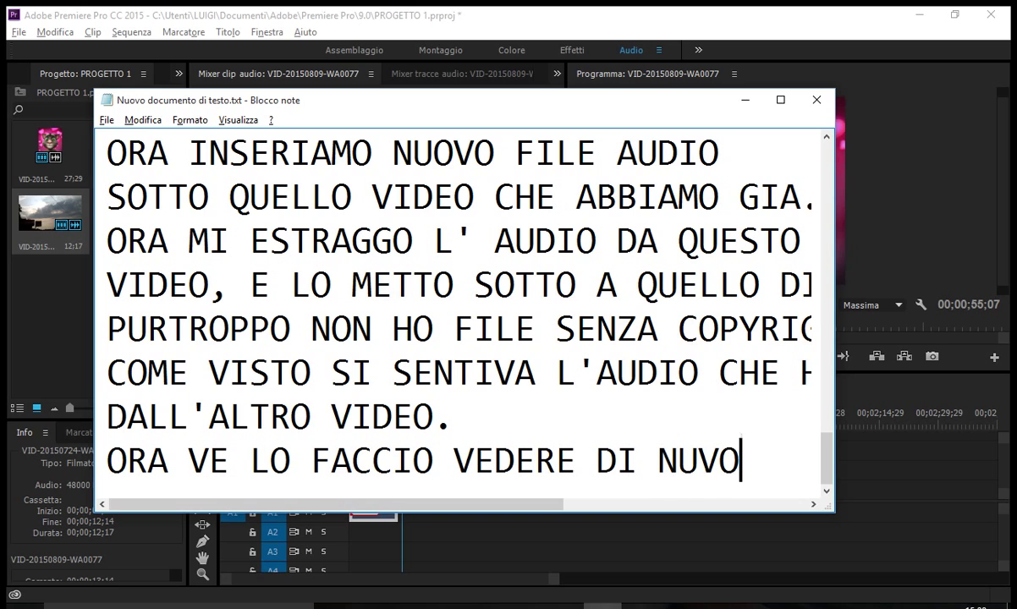
{"action": "key", "text": "BackSpace"}
{"action": "key", "text": "BackSpace"}
{"action": "type", "text": "V"}
{"action": "key", "text": "BackSpace"}
{"action": "type", "text": "OVO"}
{"action": "key", "text": "Return"}
{"action": "type", "text": "AL "}
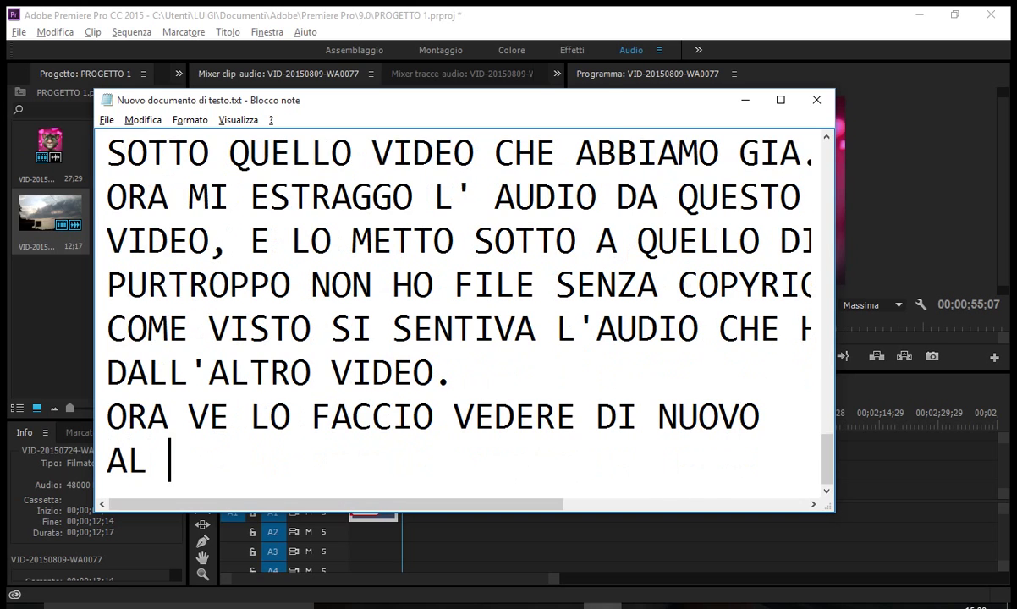
{"action": "type", "text": "SUO POSTO."}
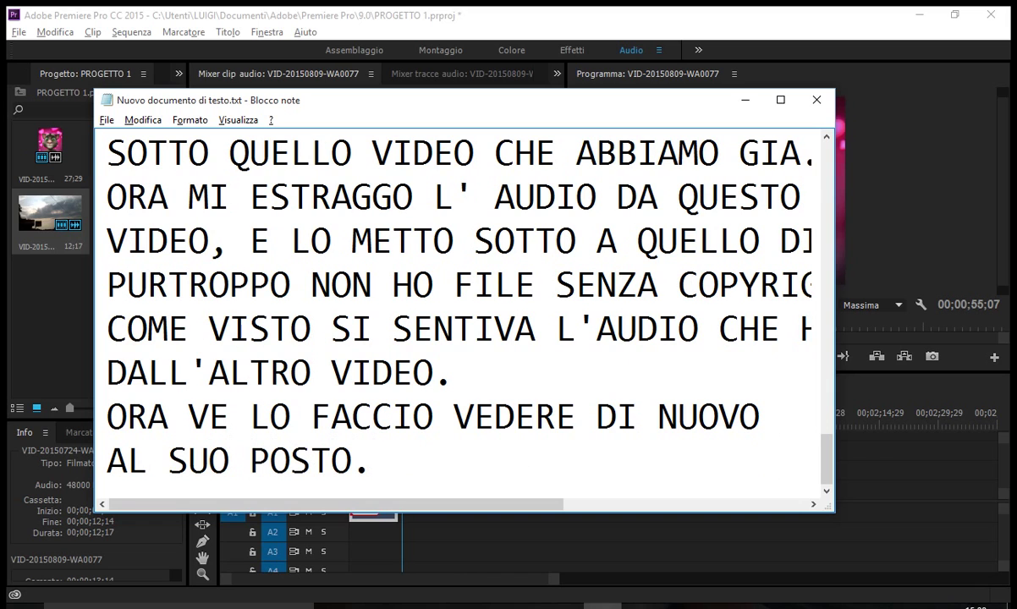
{"action": "key", "text": "alt+Tab"}
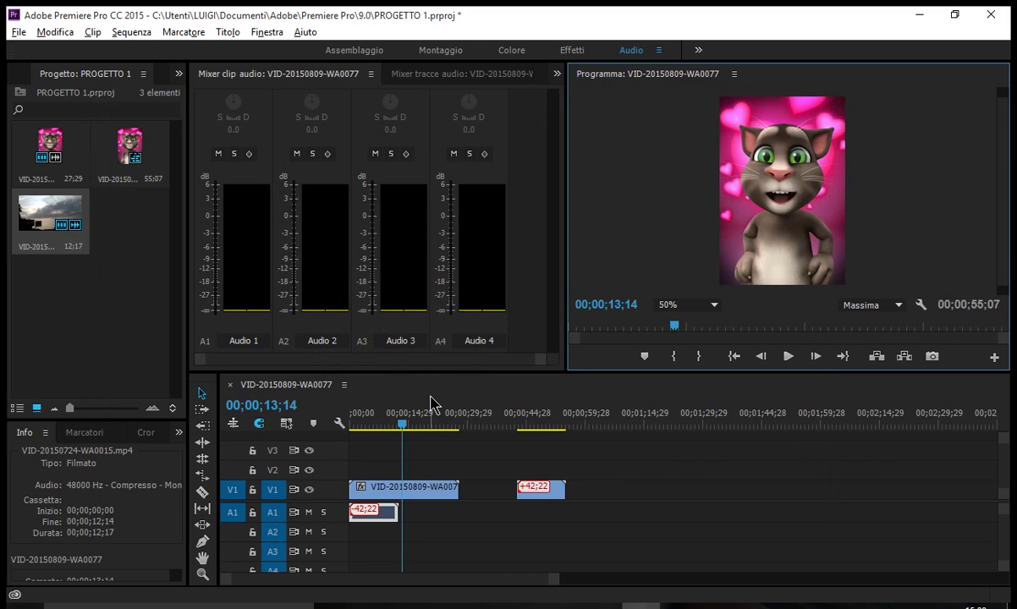
Drag the A1 audio clip under the second video clip, play from there, then switch to Notepad.
{"action": "left_click_drag", "start_coordinate": [369, 514], "coordinate": [540, 515]}
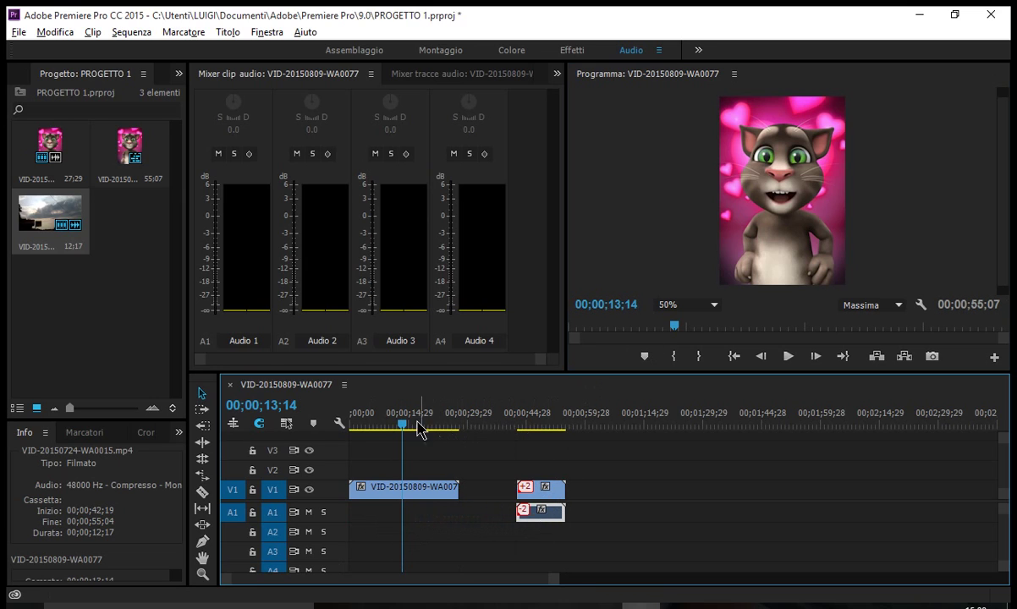
{"action": "left_click_drag", "start_coordinate": [448, 430], "coordinate": [518, 455]}
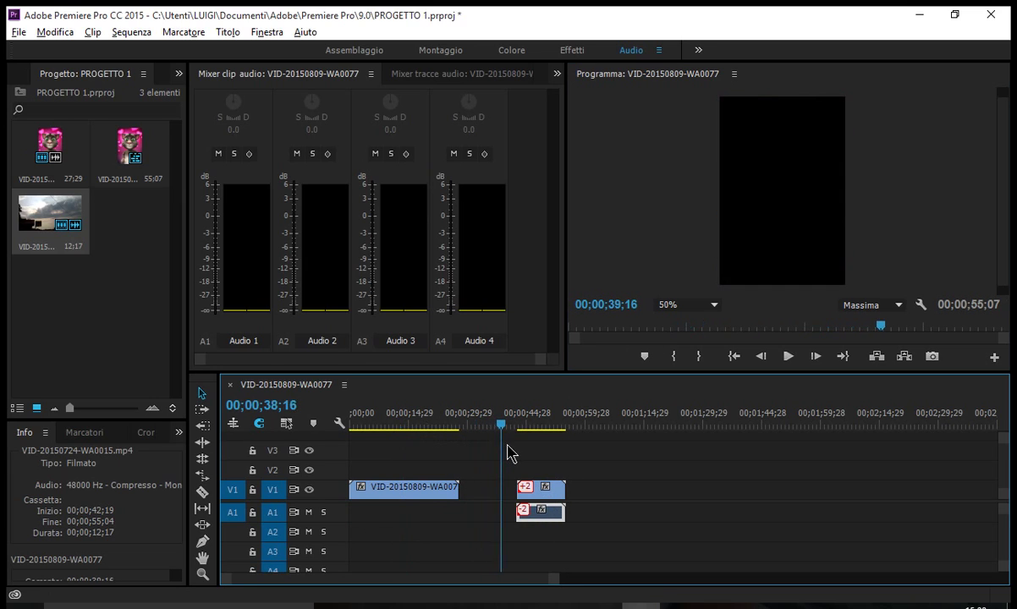
{"action": "left_click", "coordinate": [788, 356]}
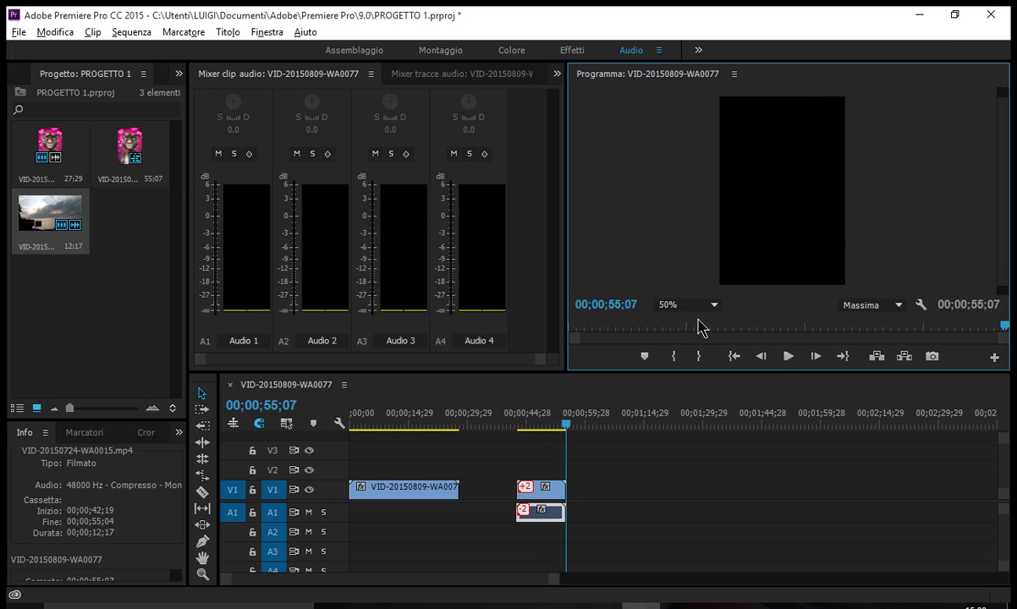
{"action": "key", "text": "alt+Tab"}
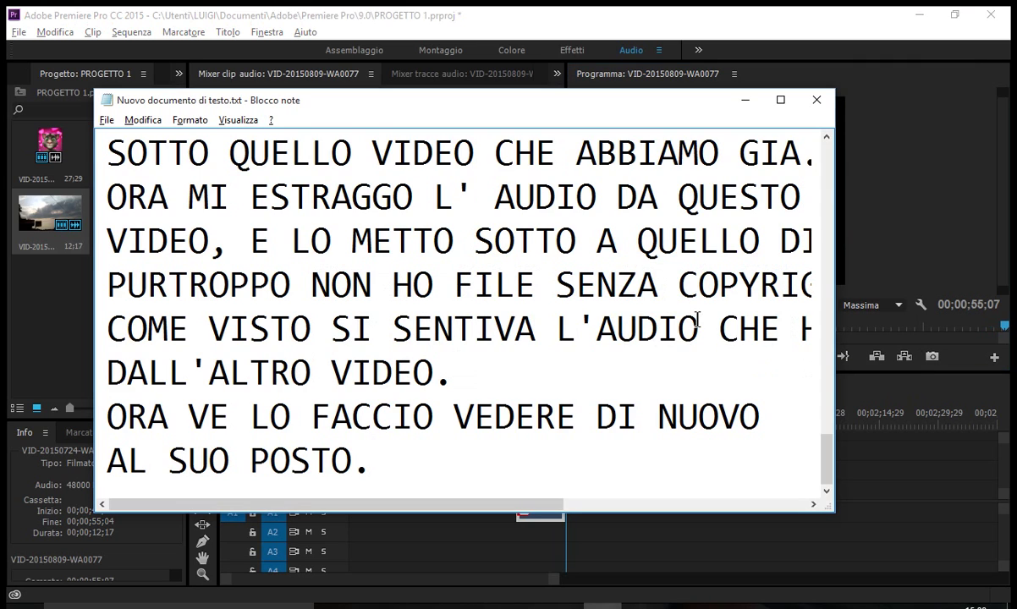
Add the lines 'VISTO' and 'SCUSATE, MI HANNO DISTRATTO.' to the notes.
{"action": "key", "text": "Return"}
{"action": "type", "text": "VISTO"}
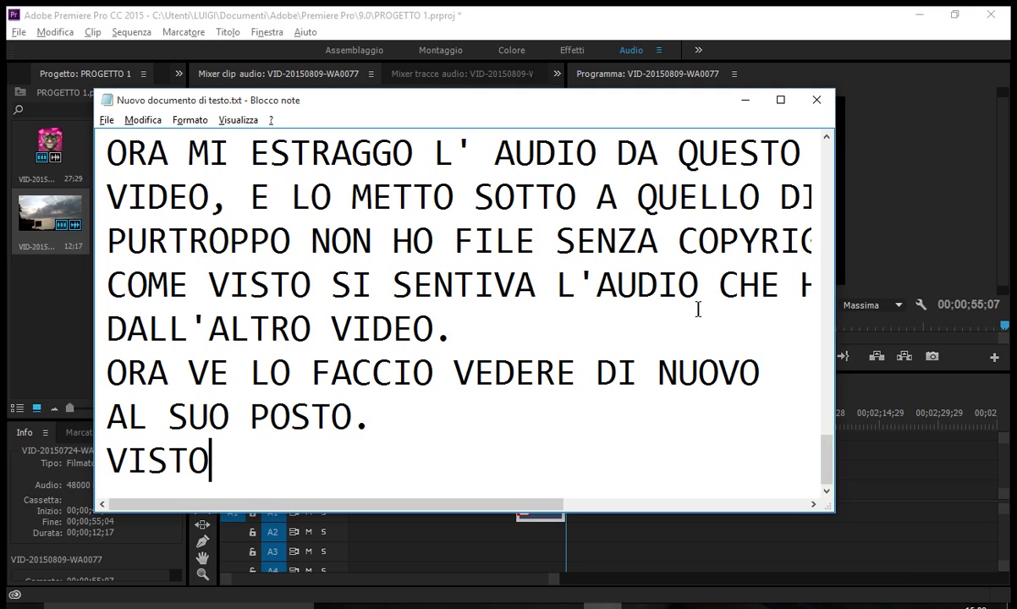
{"action": "type", "text": ", SCUSA"}
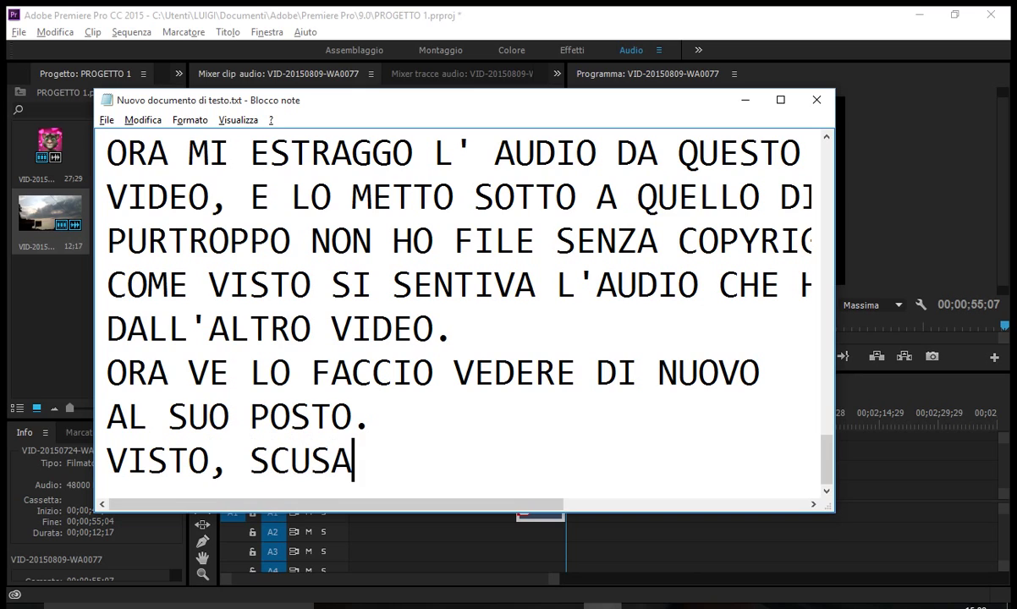
{"action": "type", "text": "TE, MI HAN"}
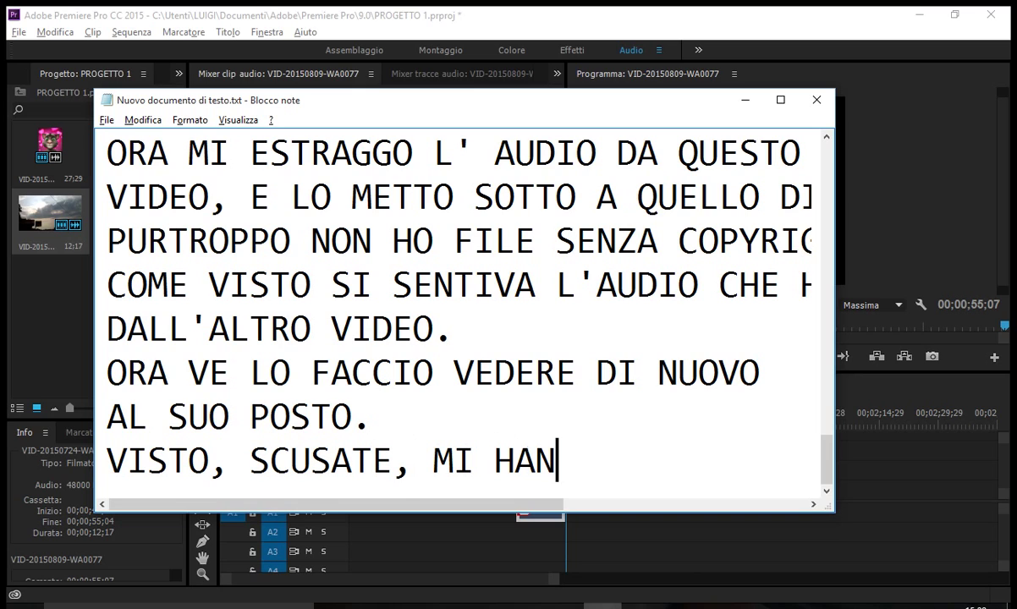
{"action": "type", "text": "NODISTRATTO"}
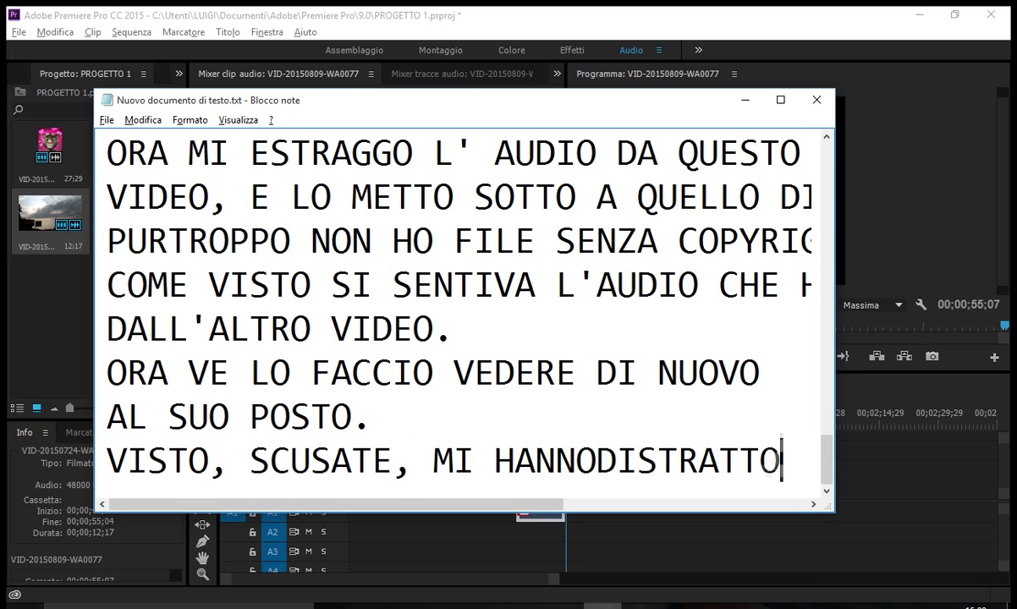
{"action": "type", "text": "."}
{"action": "key", "text": "Return"}
Type 'ALLORA, COME AVETE VISTO ERA UN ELICOTTER', correcting typos.
{"action": "type", "text": "ALLORA,"}
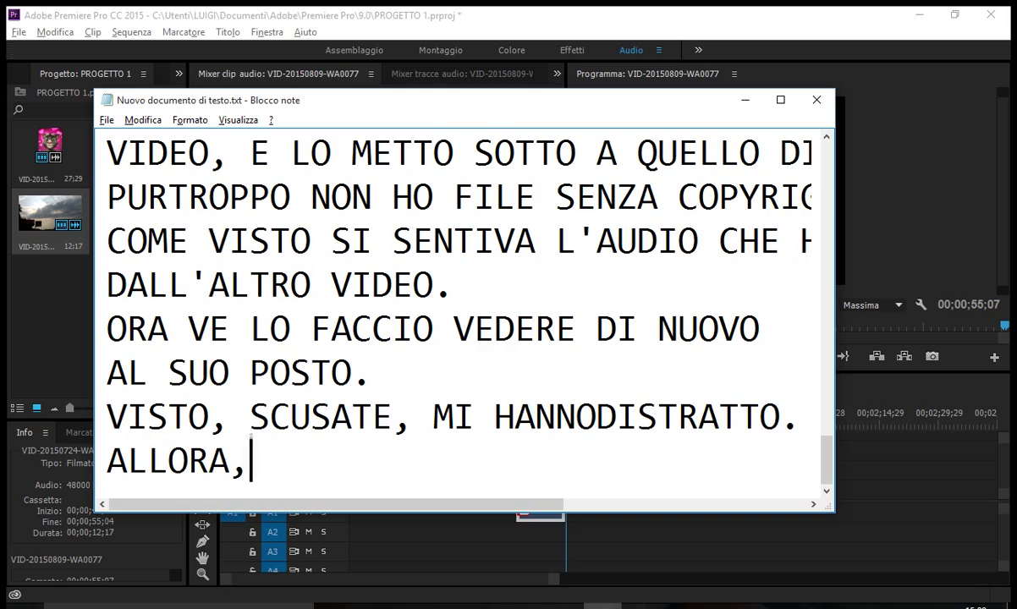
{"action": "type", "text": " COME "}
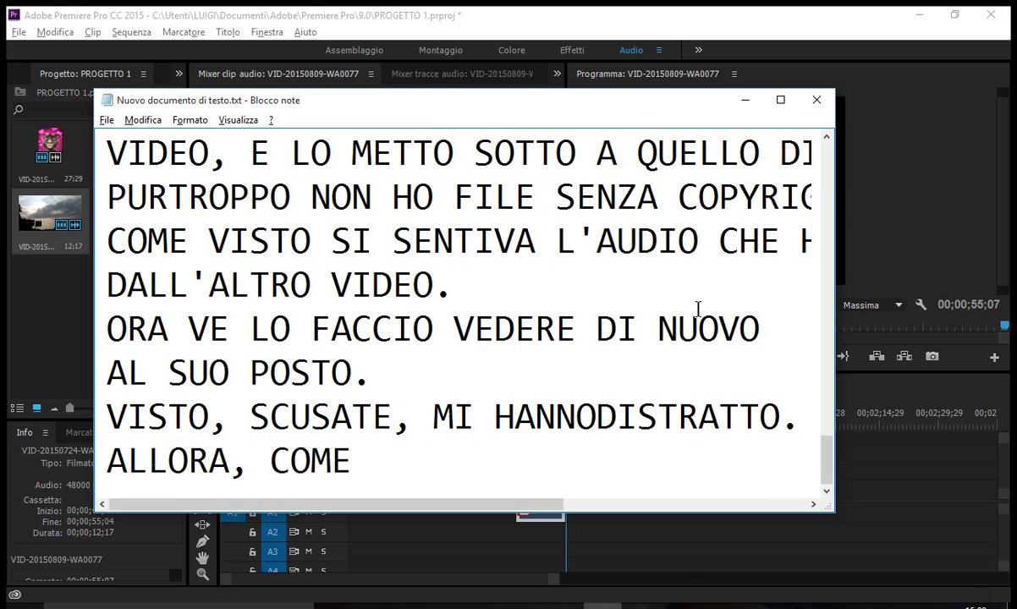
{"action": "type", "text": "AVETGE"}
{"action": "key", "text": "BackSpace"}
{"action": "key", "text": "BackSpace"}
{"action": "key", "text": "BackSpace"}
{"action": "type", "text": "E"}
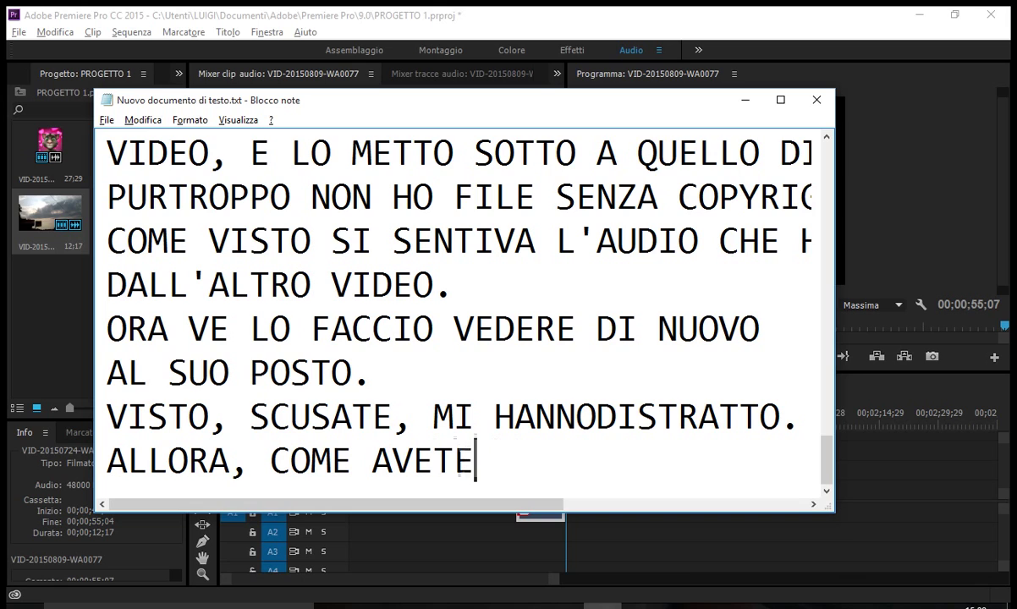
{"action": "type", "text": " VISTO,"}
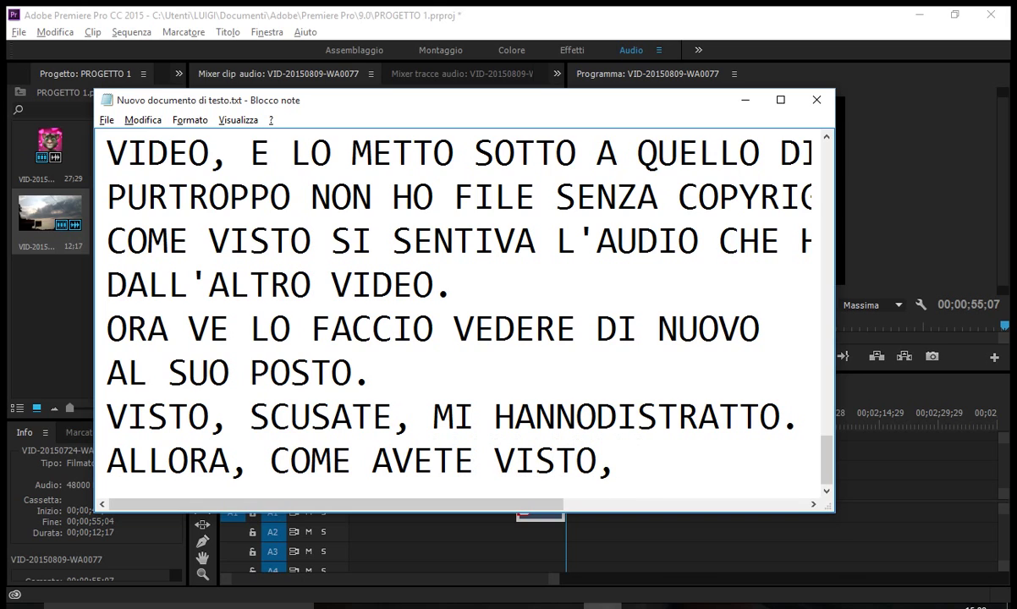
{"action": "type", "text": " ERA UN EL"}
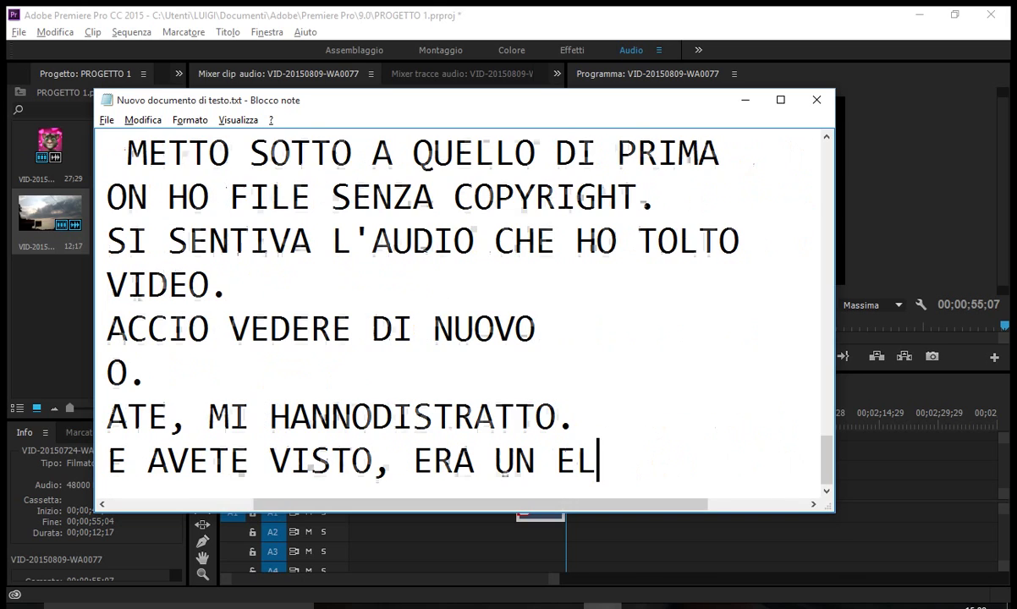
{"action": "type", "text": "ICOT"}
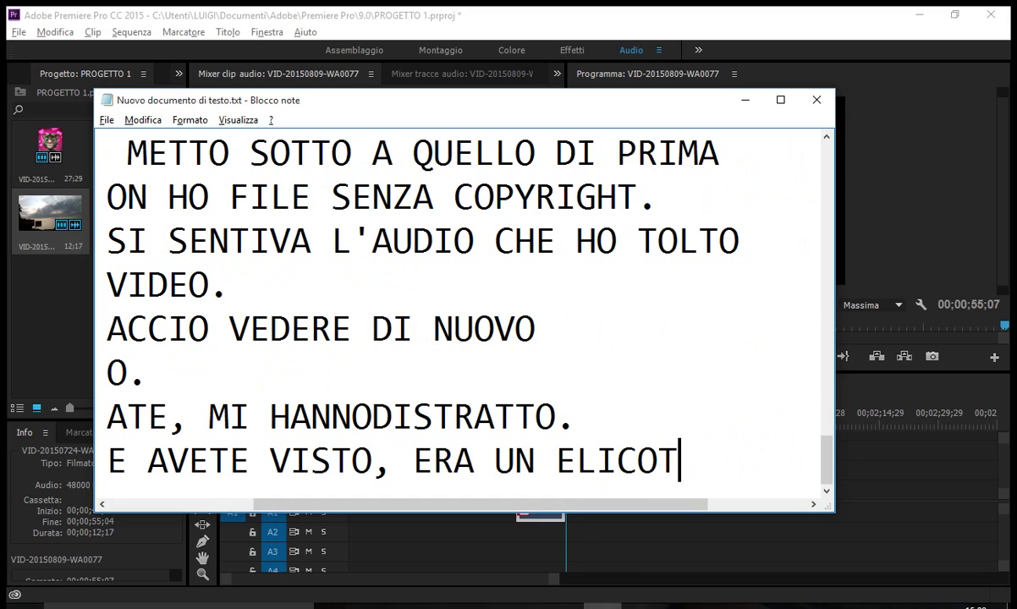
{"action": "type", "text": "TER"}
{"action": "key", "text": "Return"}
Finish with 'IL RUMORE ORA LO RIMETTO SOTTO ALL'ALTRO VIDEO.' and return to Premiere.
{"action": "type", "text": "IL RUM"}
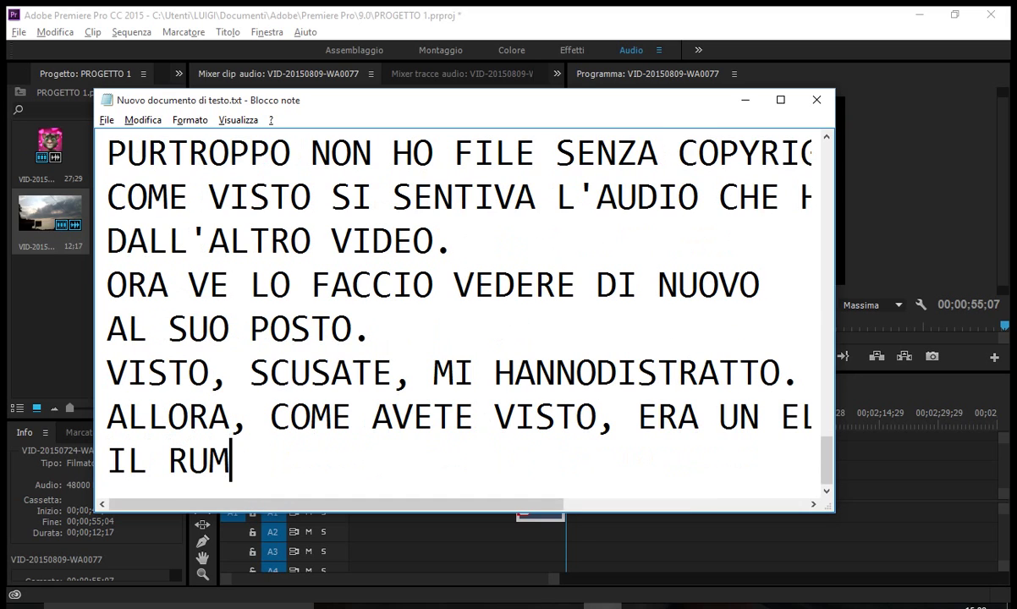
{"action": "type", "text": "ORE."}
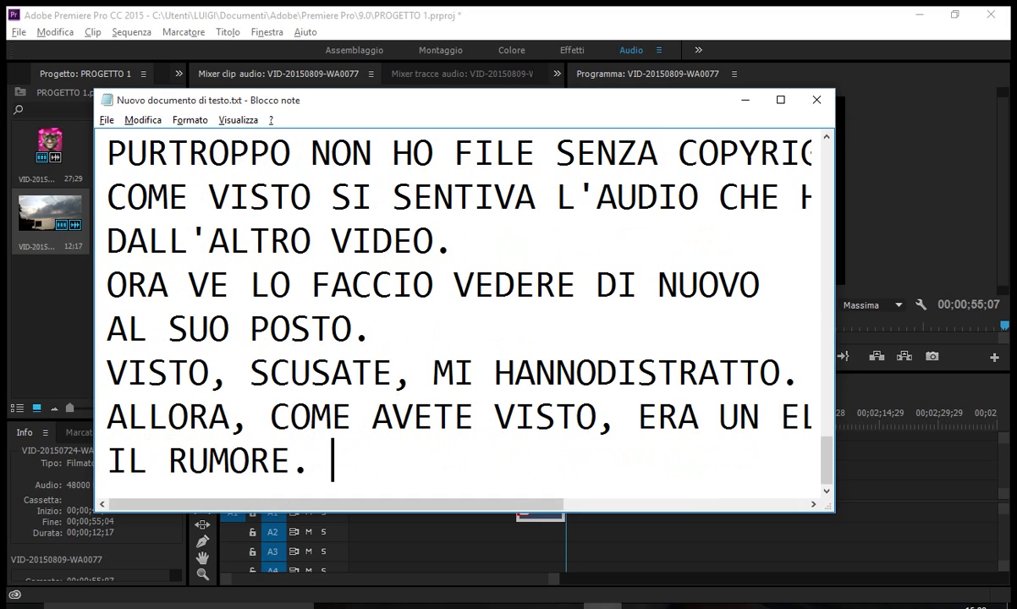
{"action": "type", "text": " O"}
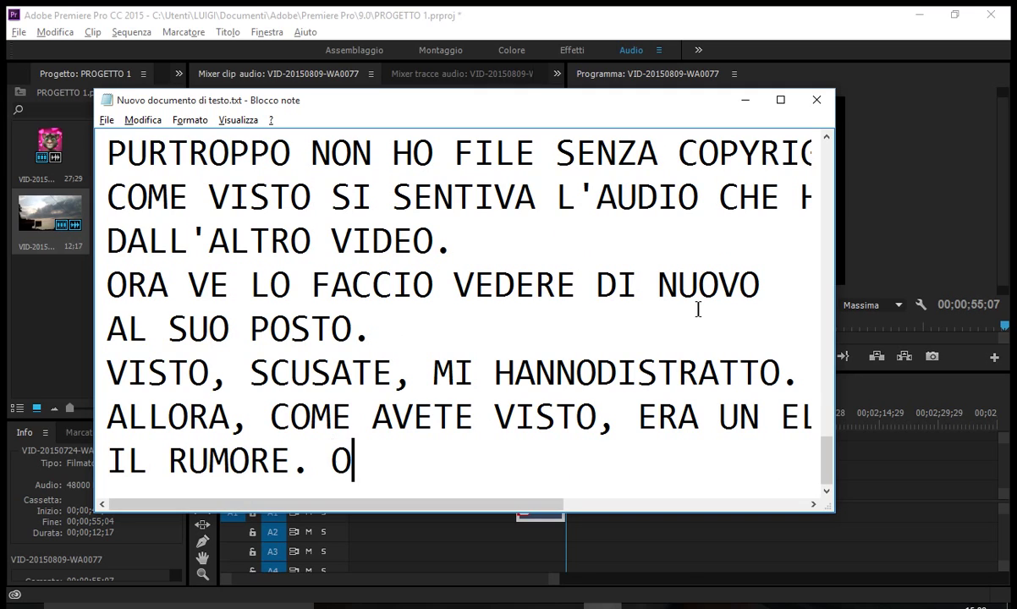
{"action": "type", "text": "RA LORIME"}
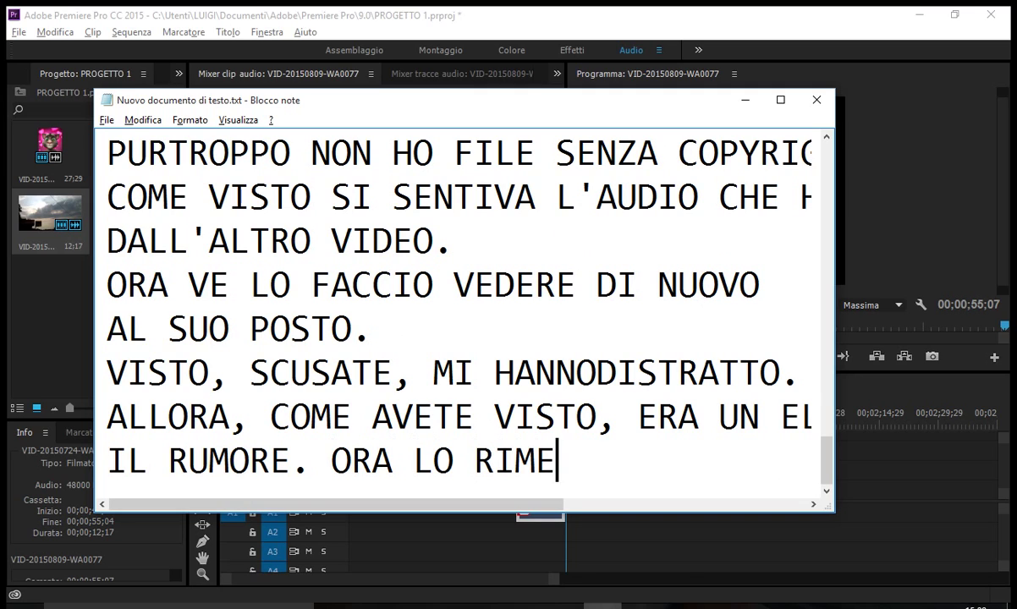
{"action": "type", "text": "TTOSOTTO"}
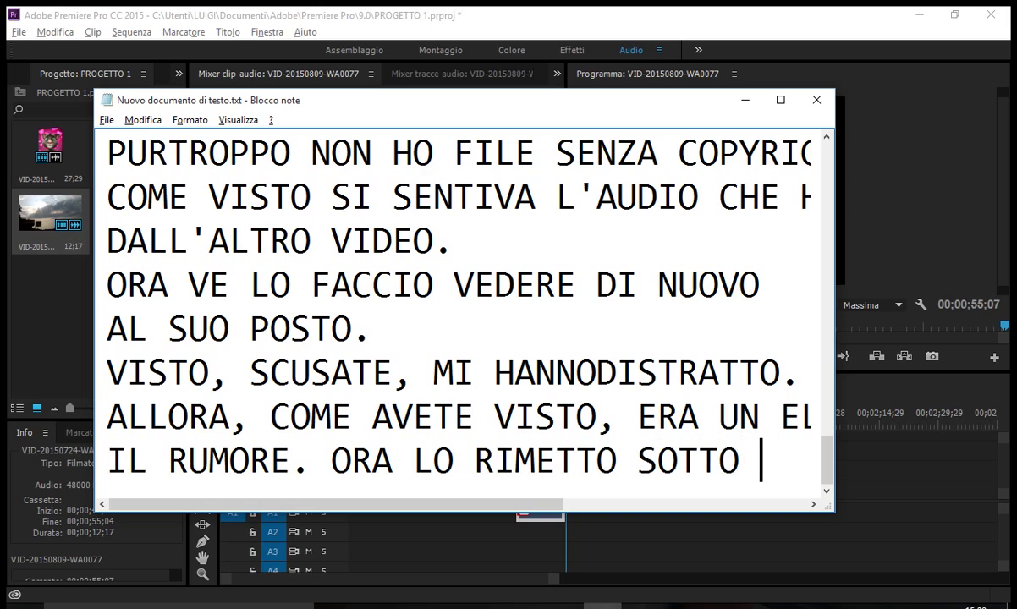
{"action": "key", "text": "Return"}
{"action": "type", "text": "AL NUVO"}
{"action": "key", "text": "BackSpace"}
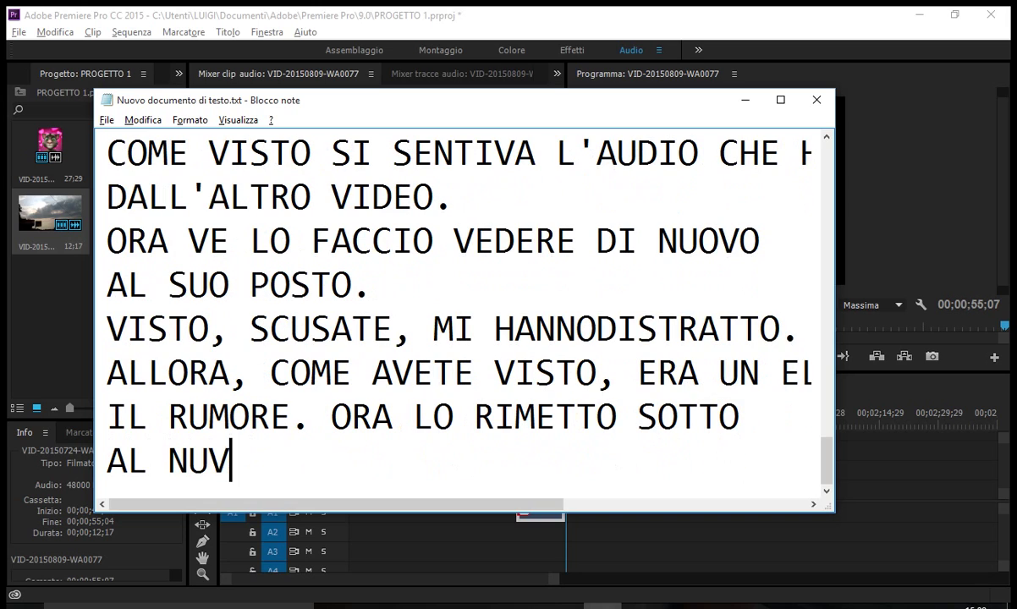
{"action": "key", "text": "BackSpace"}
{"action": "key", "text": "BackSpace"}
{"action": "key", "text": "BackSpace"}
{"action": "type", "text": "L'AL"}
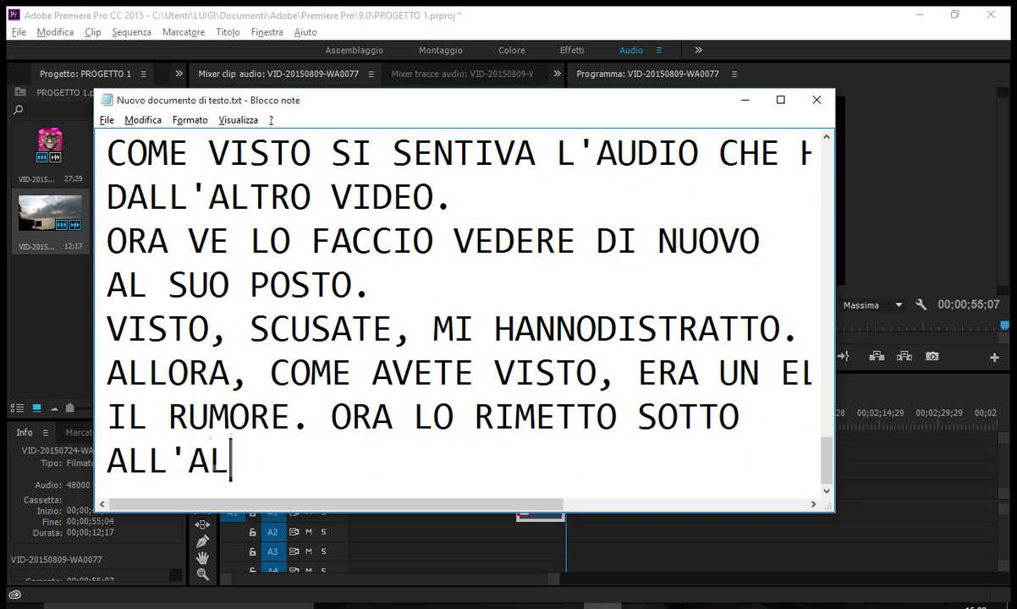
{"action": "type", "text": "TRO VIDEO"}
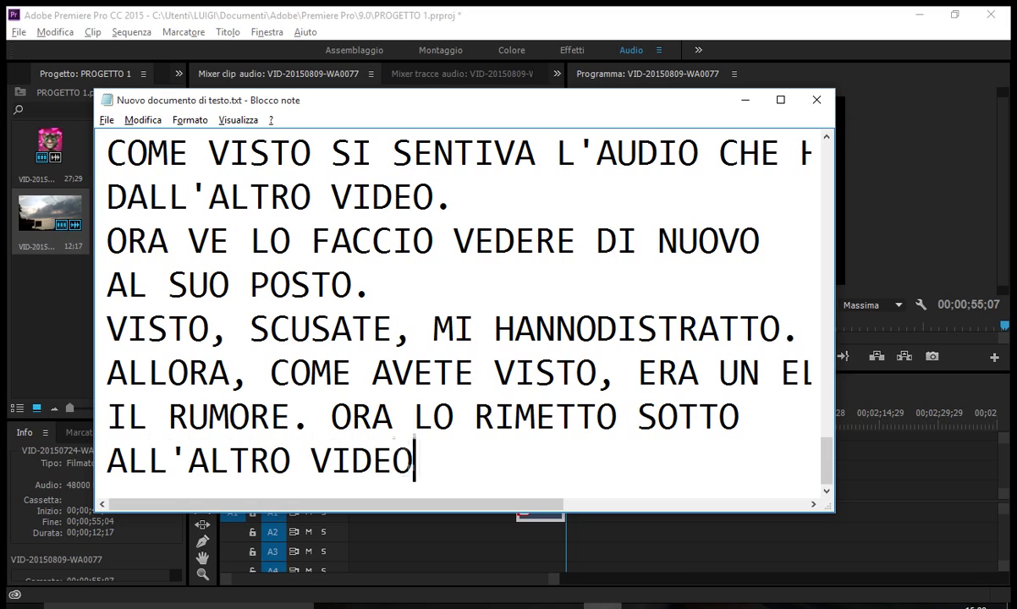
{"action": "type", "text": "."}
{"action": "key", "text": "Return"}
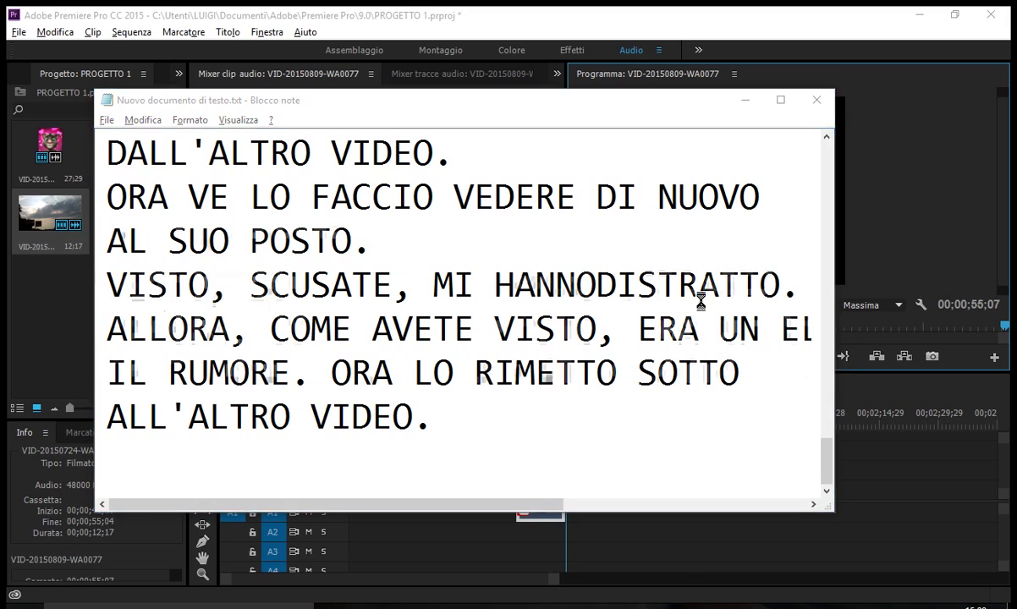
{"action": "left_click", "coordinate": [711, 572]}
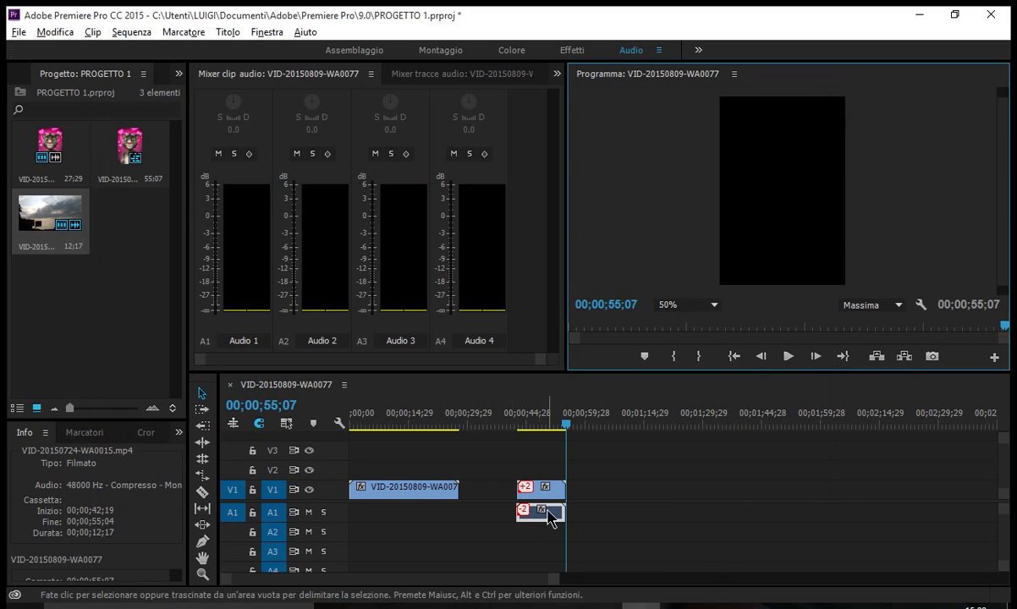
Drag the A1 audio and second video clip to the sequence start, then rewind the playhead.
{"action": "left_click_drag", "start_coordinate": [552, 518], "coordinate": [384, 513]}
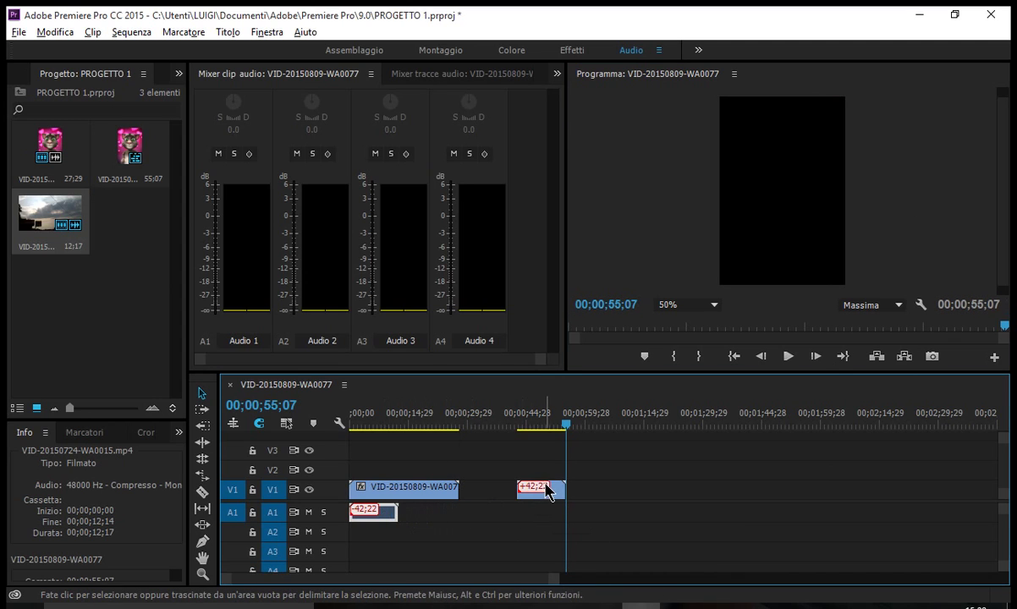
{"action": "left_click_drag", "start_coordinate": [546, 491], "coordinate": [414, 479]}
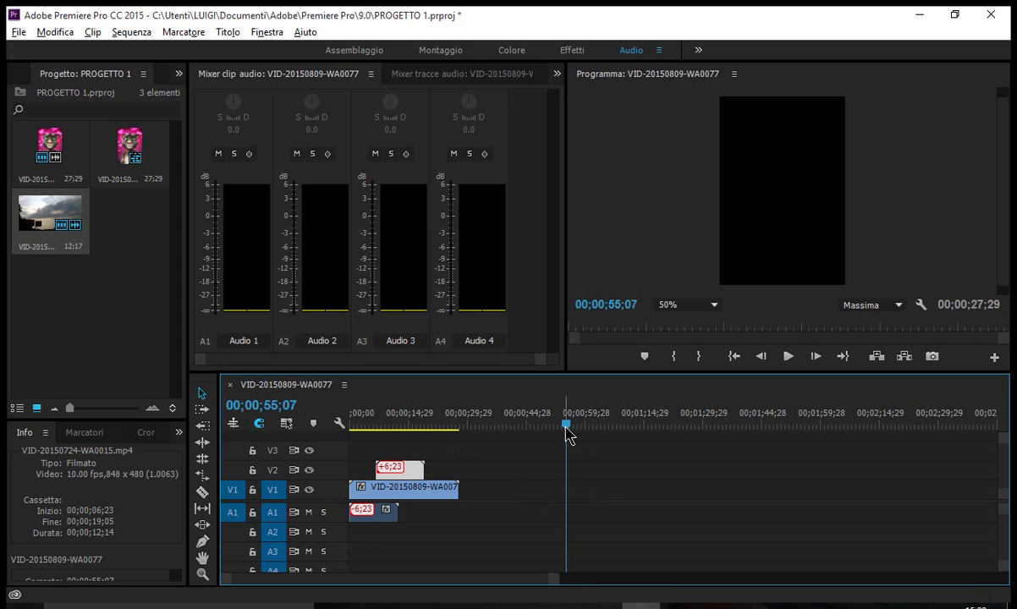
{"action": "left_click_drag", "start_coordinate": [567, 426], "coordinate": [365, 461]}
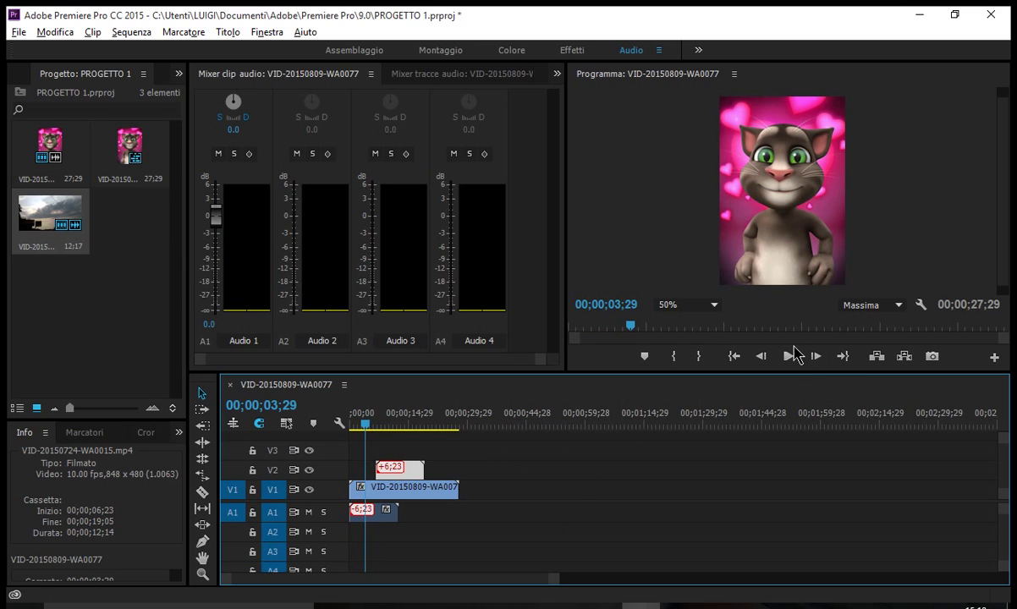
Play the sequence from the start, stop at 00;00;09;26, and switch to Notepad.
{"action": "left_click", "coordinate": [787, 357]}
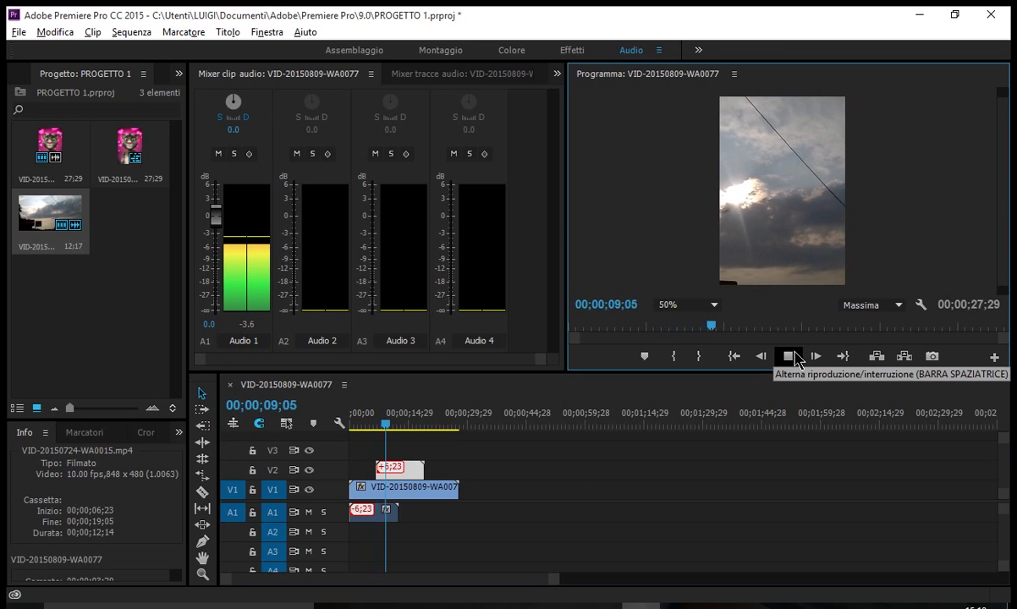
{"action": "left_click", "coordinate": [792, 357]}
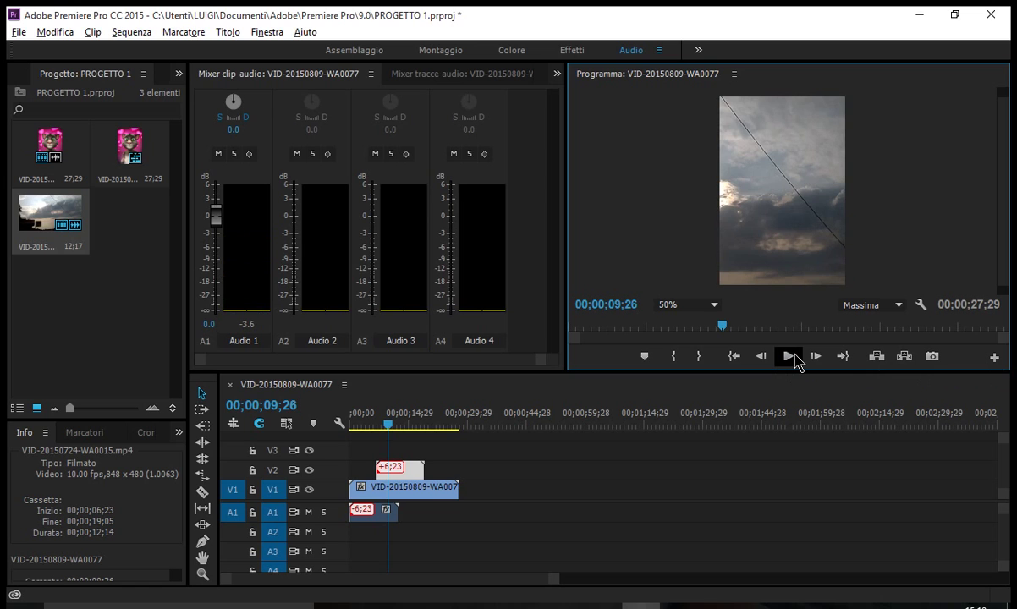
{"action": "key", "text": "alt+Tab"}
{"action": "key", "text": "alt+Tab"}
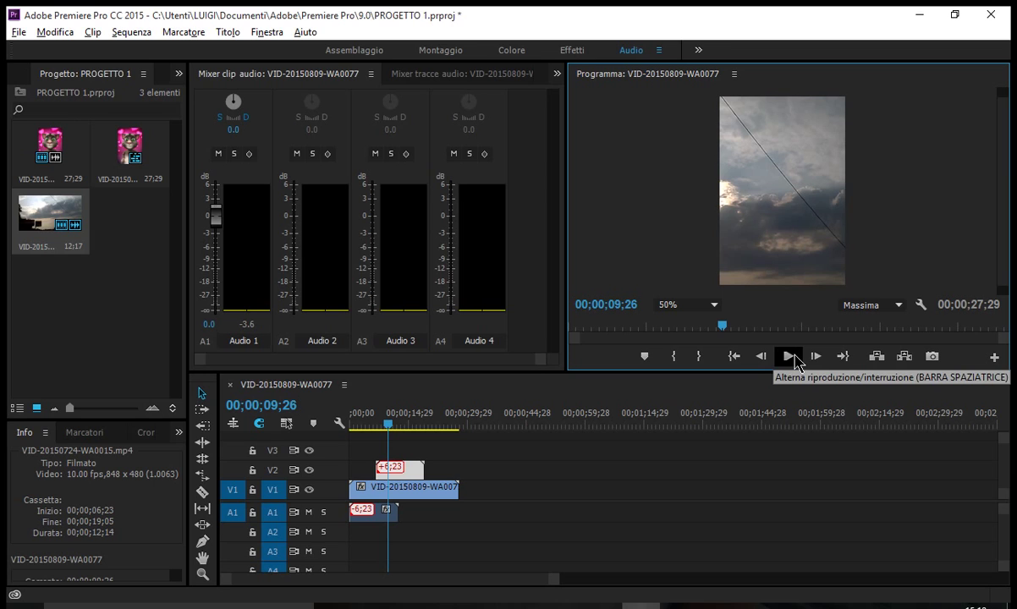
{"action": "key", "text": "alt+Tab"}
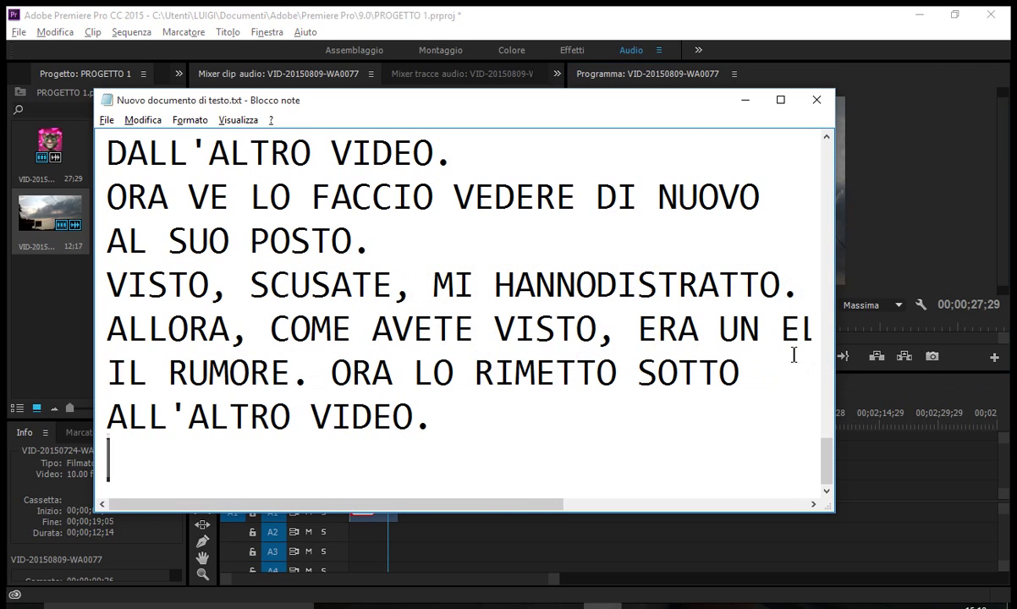
Start the line 'COME VISTO, SE METTETE IL VIDEO NELLA', fixing typos.
{"action": "type", "text": "COME VISTO"}
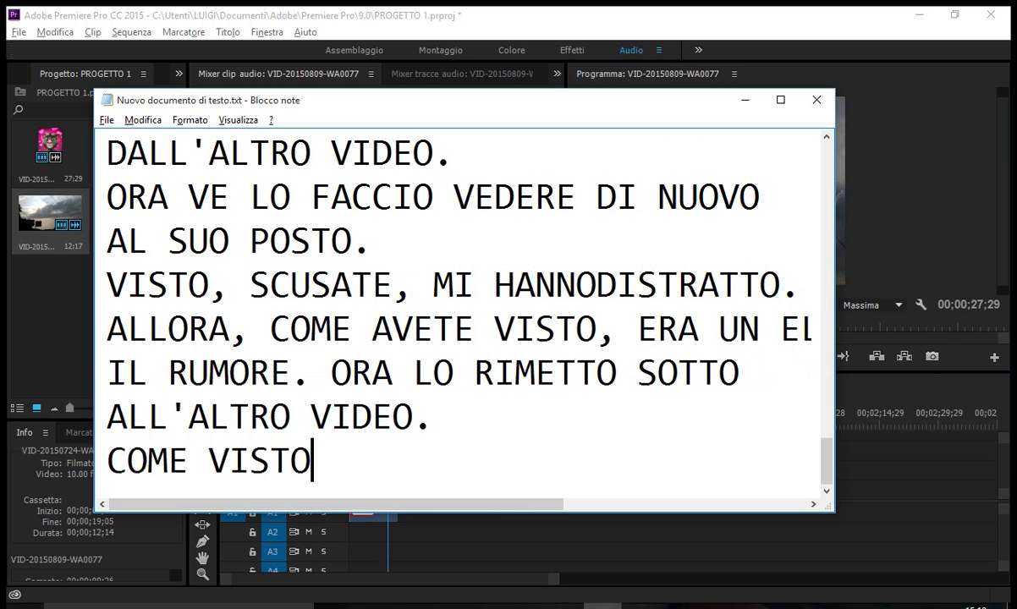
{"action": "type", "text": ", SE METTER"}
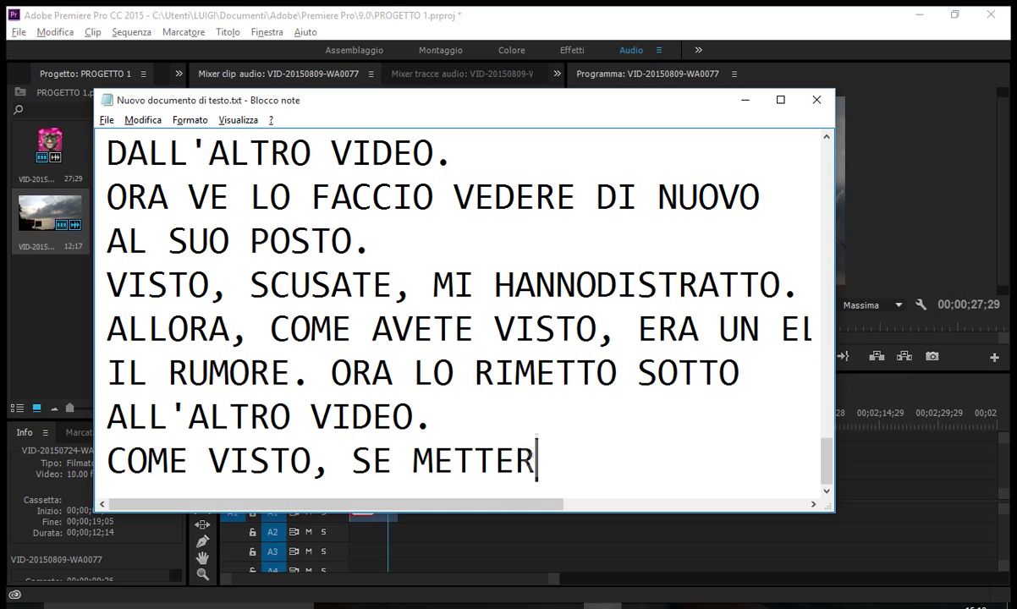
{"action": "type", "text": "E"}
{"action": "key", "text": "BackSpace"}
{"action": "key", "text": "BackSpace"}
{"action": "key", "text": "BackSpace"}
{"action": "type", "text": "TE IL"}
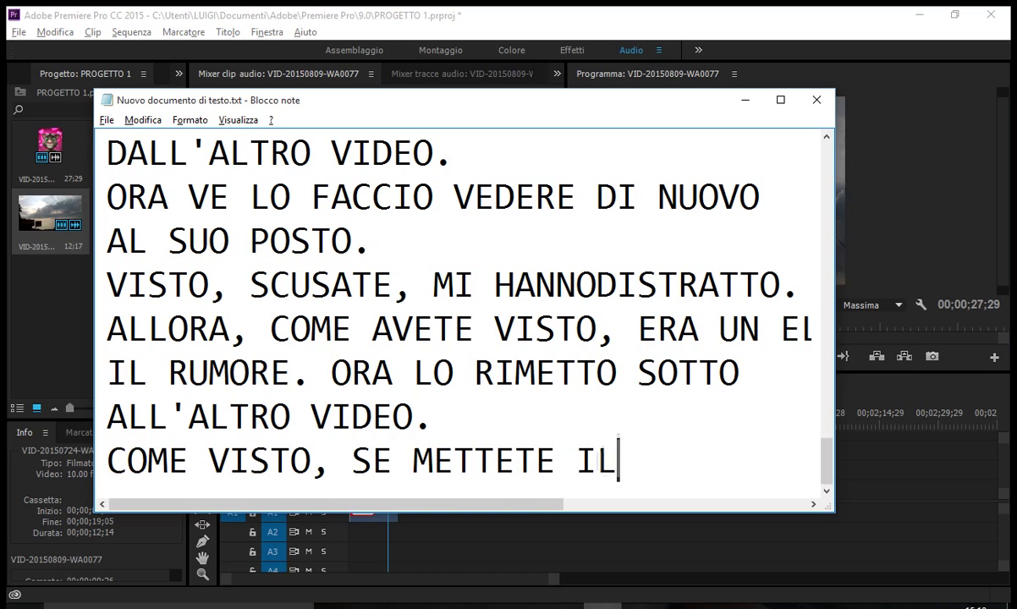
{"action": "type", "text": " VIDEO NELLA"}
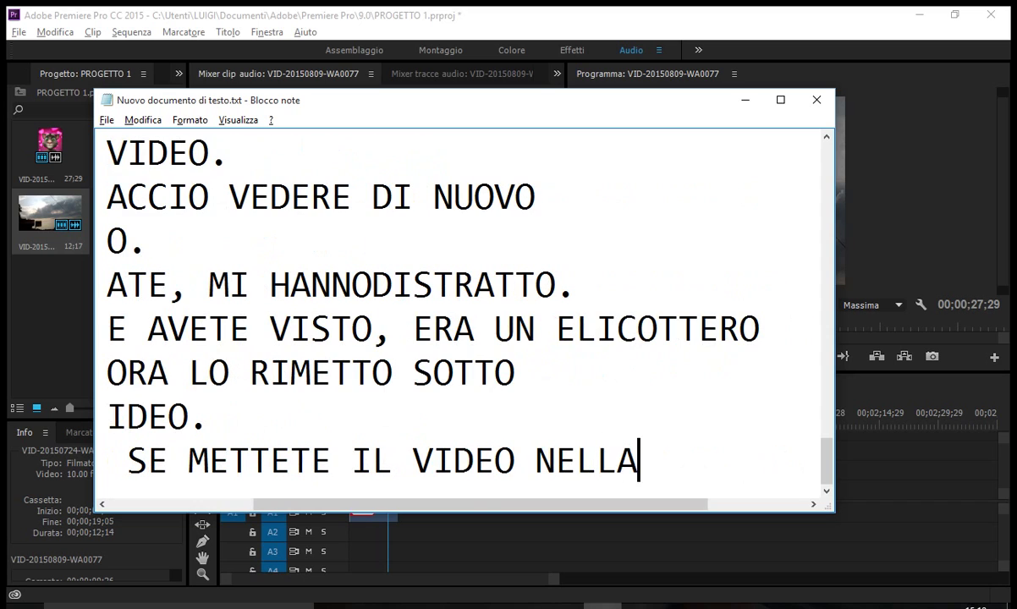
{"action": "type", "text": "LIN"}
{"action": "key", "text": "BackSpace"}
{"action": "key", "text": "BackSpace"}
{"action": "key", "text": "BackSpace"}
{"action": "key", "text": "BackSpace"}
{"action": "key", "text": "Return"}
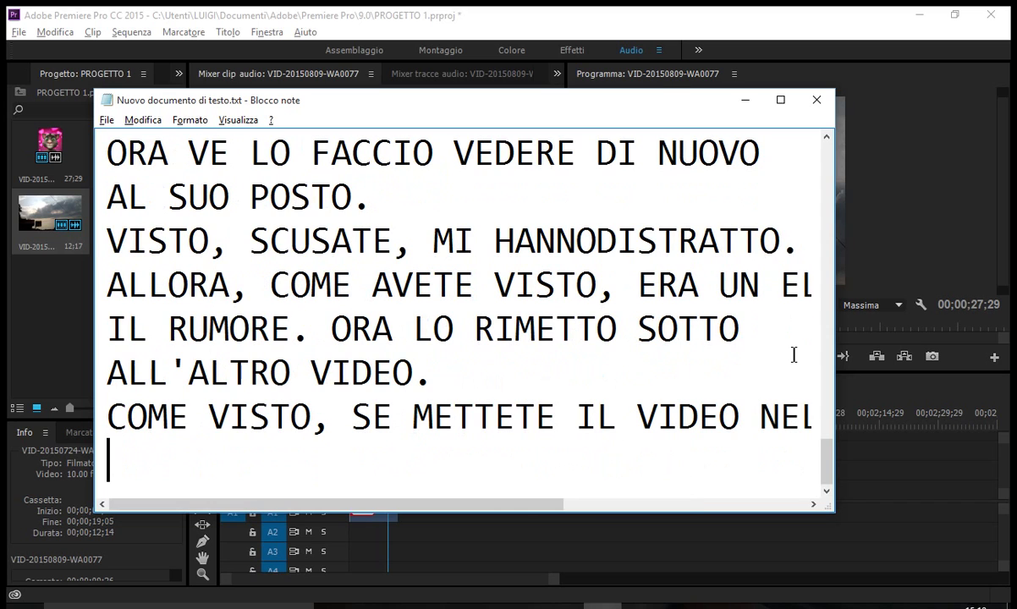
Continue with 'LINEA 2 DI SOPRA, È QUELLO CHE SI VEDE.'.
{"action": "type", "text": "LINEA"}
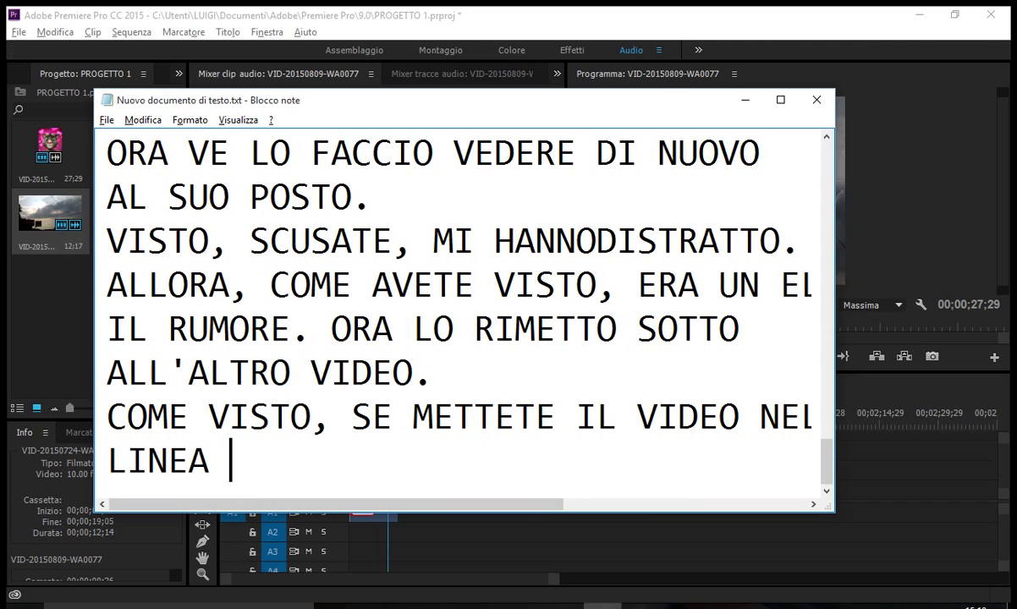
{"action": "type", "text": " S"}
{"action": "key", "text": "BackSpace"}
{"action": "type", "text": "SI VEDE"}
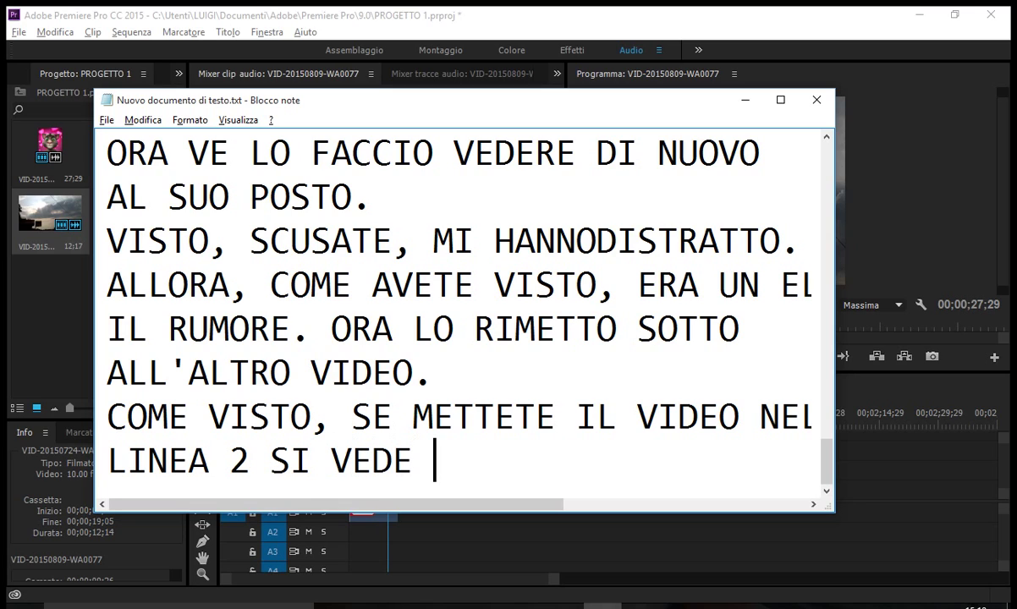
{"action": "key", "text": "BackSpace"}
{"action": "key", "text": "BackSpace"}
{"action": "key", "text": "BackSpace"}
{"action": "key", "text": "BackSpace"}
{"action": "key", "text": "BackSpace"}
{"action": "key", "text": "BackSpace"}
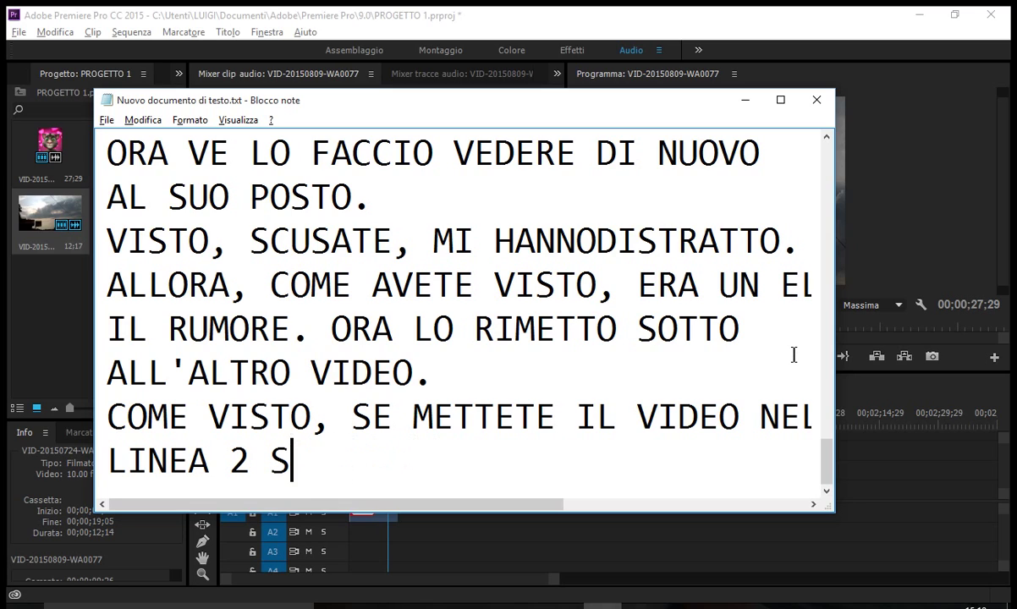
{"action": "key", "text": "BackSpace"}
{"action": "type", "text": "DI SOPRA, è"}
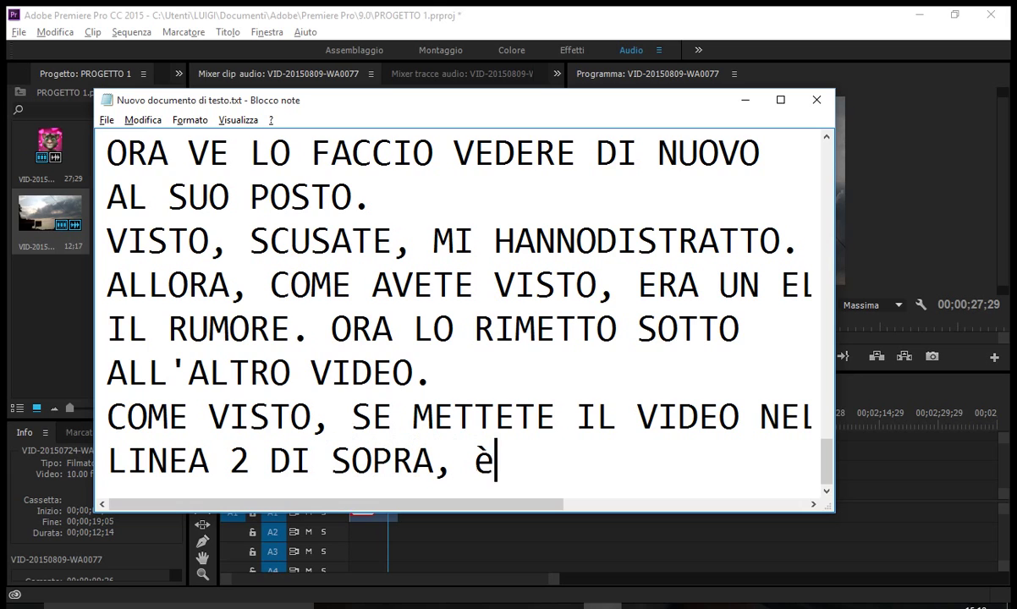
{"action": "type", "text": " QUELLO CHE SIV"}
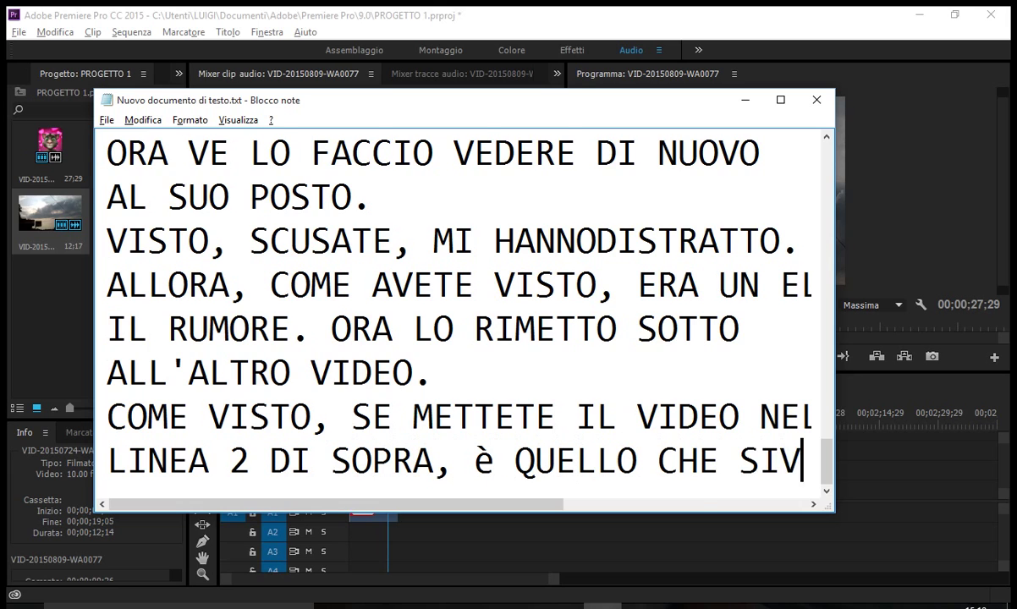
{"action": "type", "text": "E"}
{"action": "key", "text": "BackSpace"}
{"action": "key", "text": "BackSpace"}
{"action": "key", "text": "Return"}
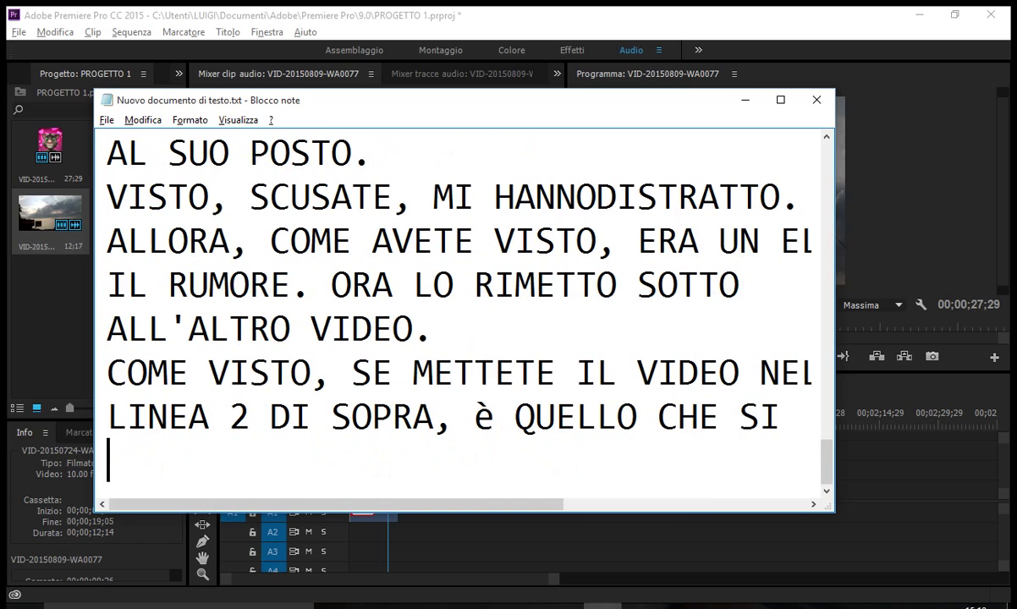
{"action": "type", "text": "VEDE."}
Add the sign-off lines 'OK, ALLA PROSSIMA LEZIONE.', 'CIAO PER ORA.' and 'ALLA PROX.'.
{"action": "key", "text": "Return"}
{"action": "type", "text": "OK"}
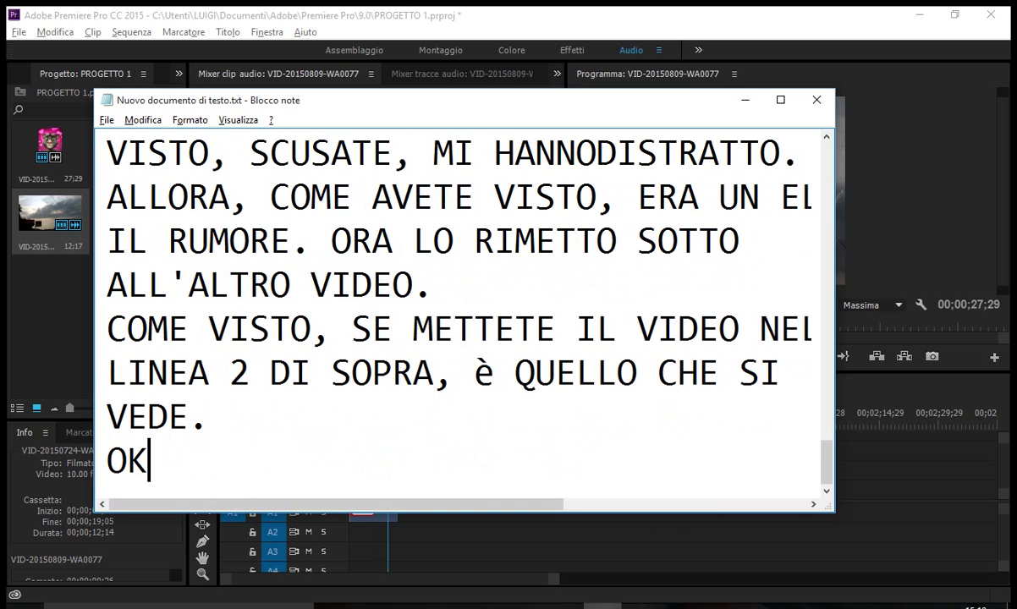
{"action": "type", "text": ", ALLRA PROS"}
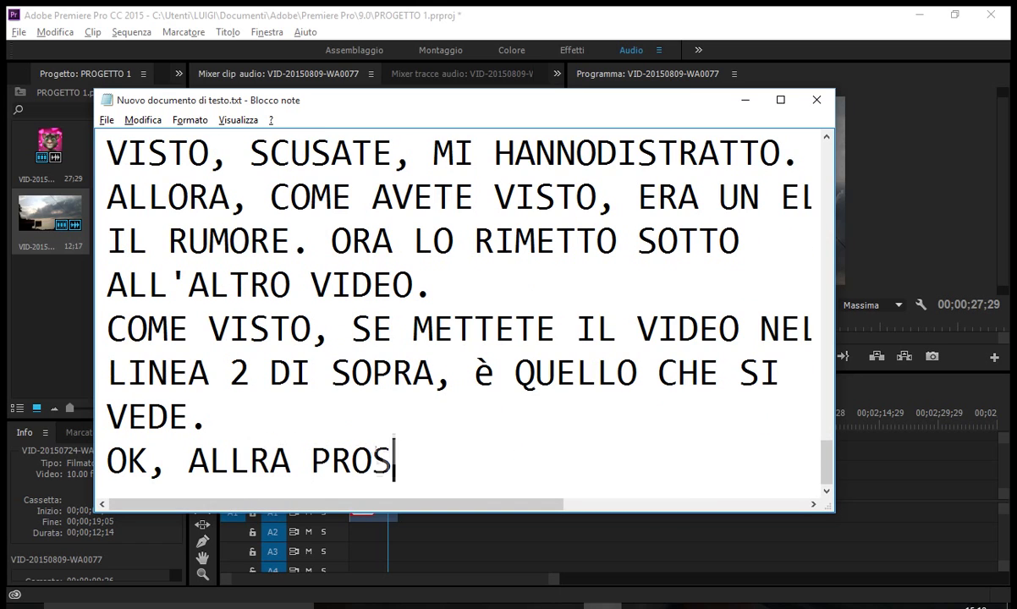
{"action": "type", "text": "SIMA LEZIONE."}
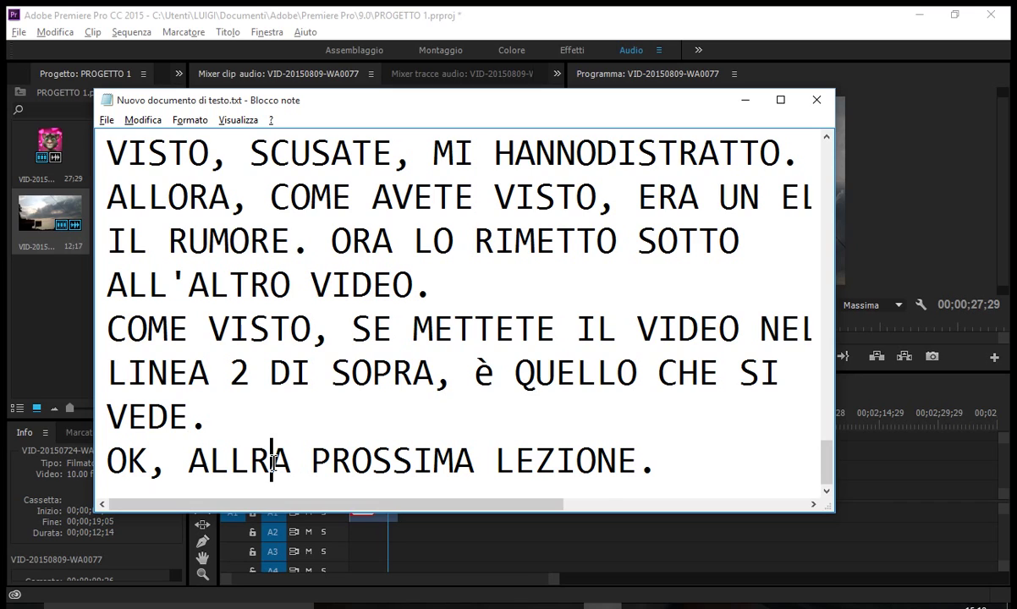
{"action": "key", "text": "BackSpace"}
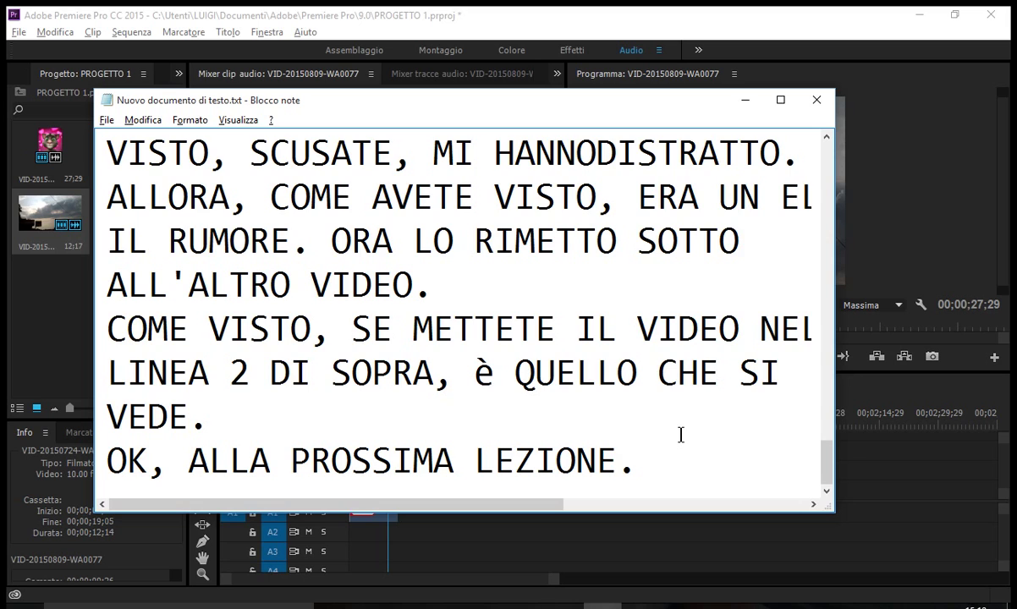
{"action": "key", "text": "Return"}
{"action": "type", "text": "CIAO PER"}
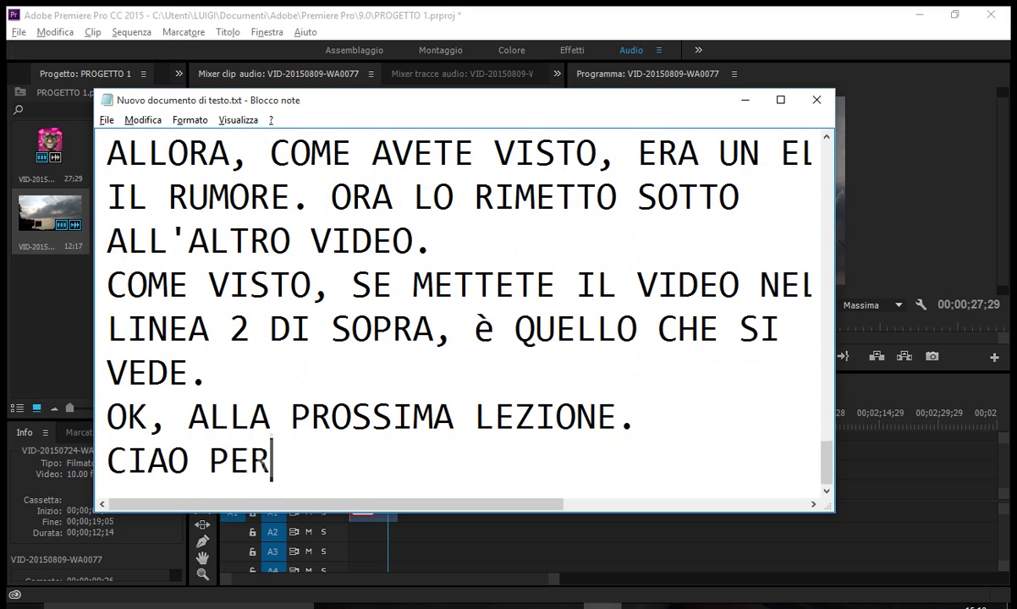
{"action": "type", "text": " ORA."}
{"action": "key", "text": "Return"}
{"action": "type", "text": "AL"}
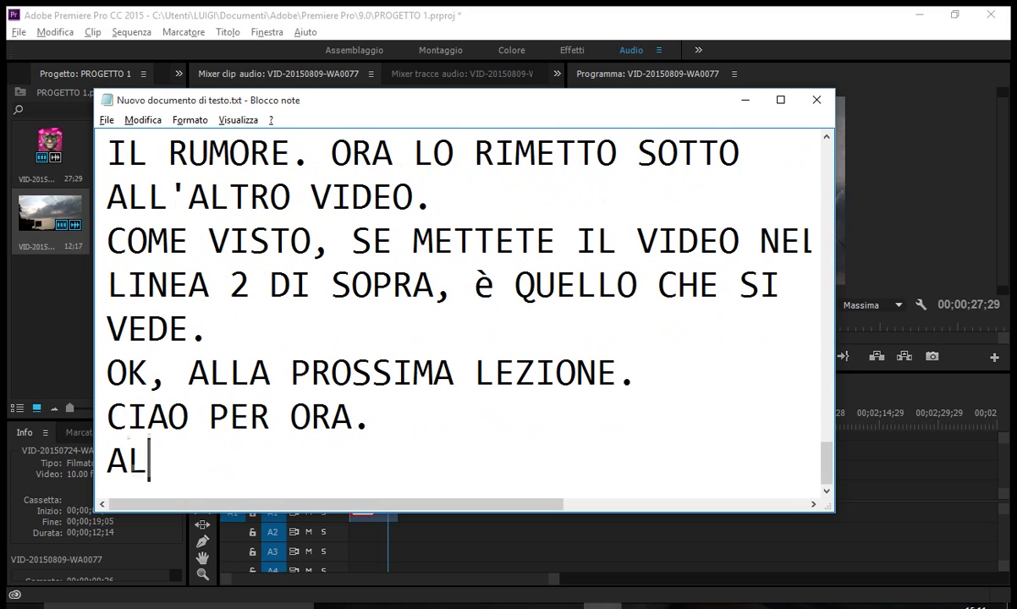
{"action": "type", "text": "LA PROX."}
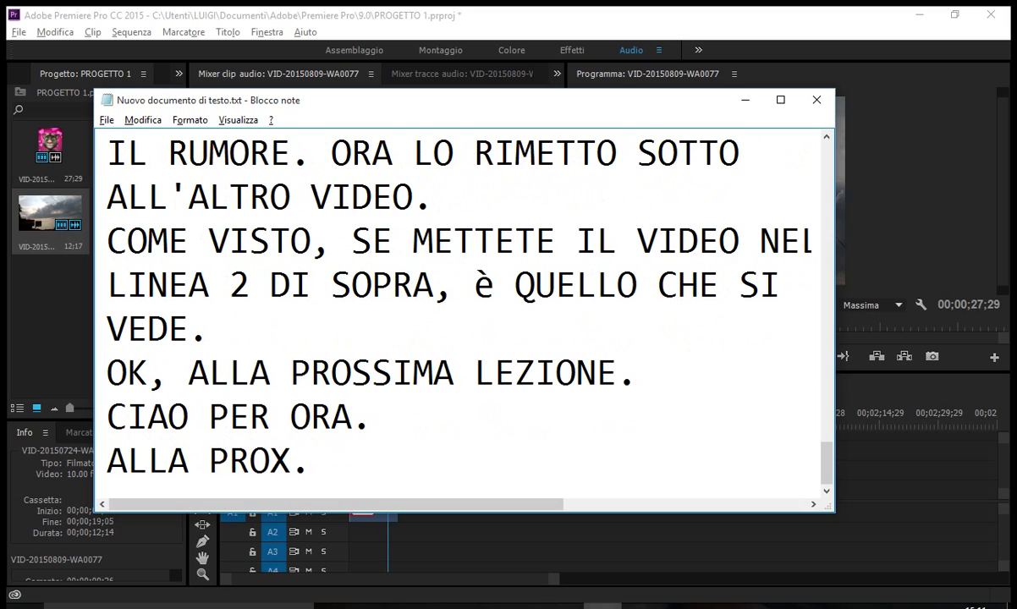